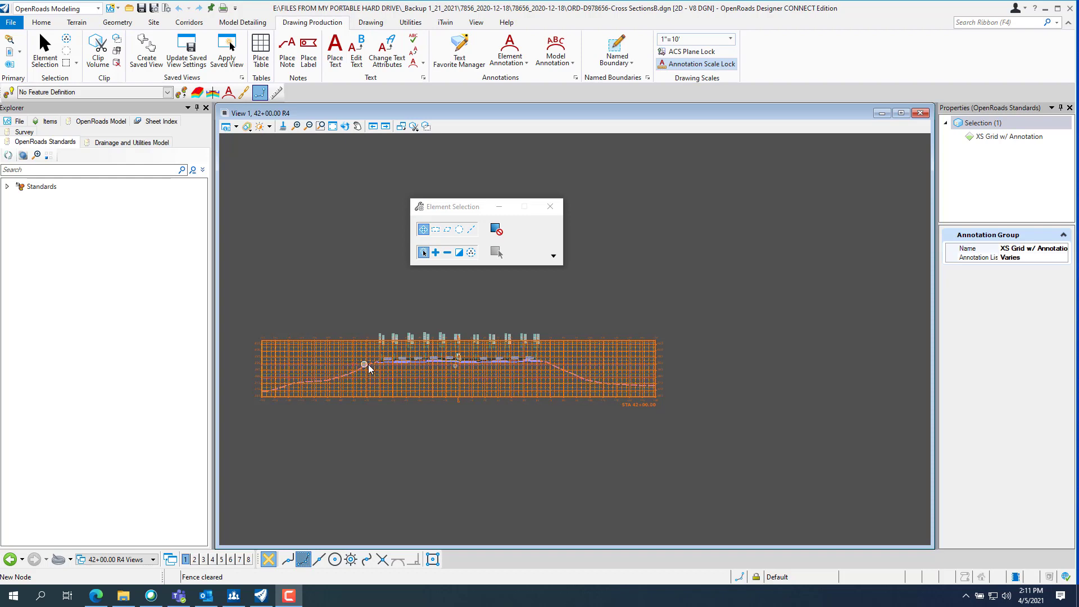
Step: Zoom the cross-section view and pan it to the right
{"action": "scroll", "coordinate": [415, 366], "scroll_direction": "up", "scroll_amount": 3}
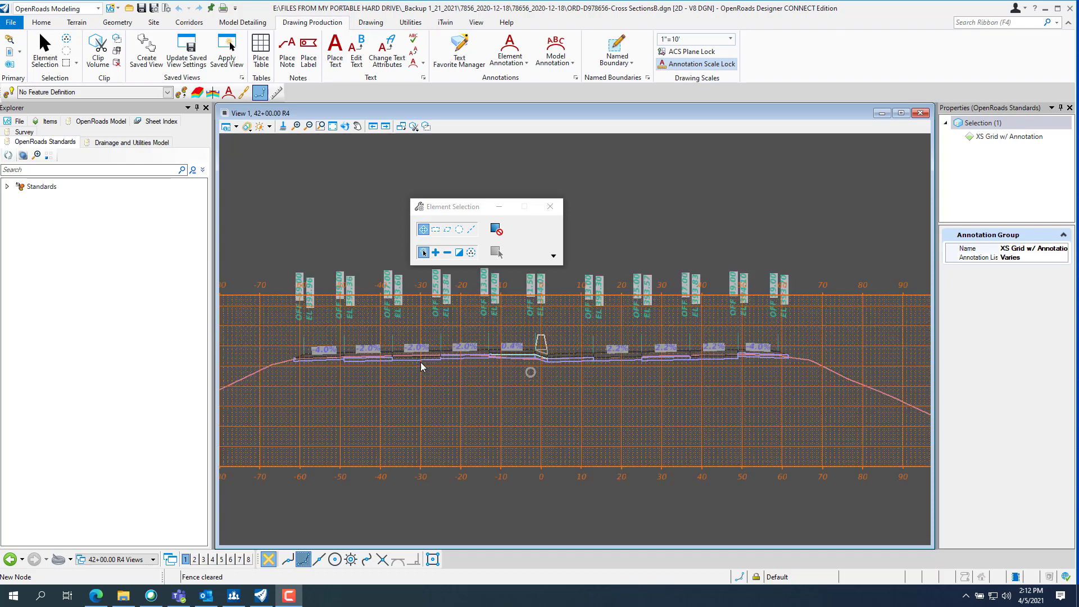
{"action": "scroll", "coordinate": [467, 357], "scroll_direction": "up", "scroll_amount": 2}
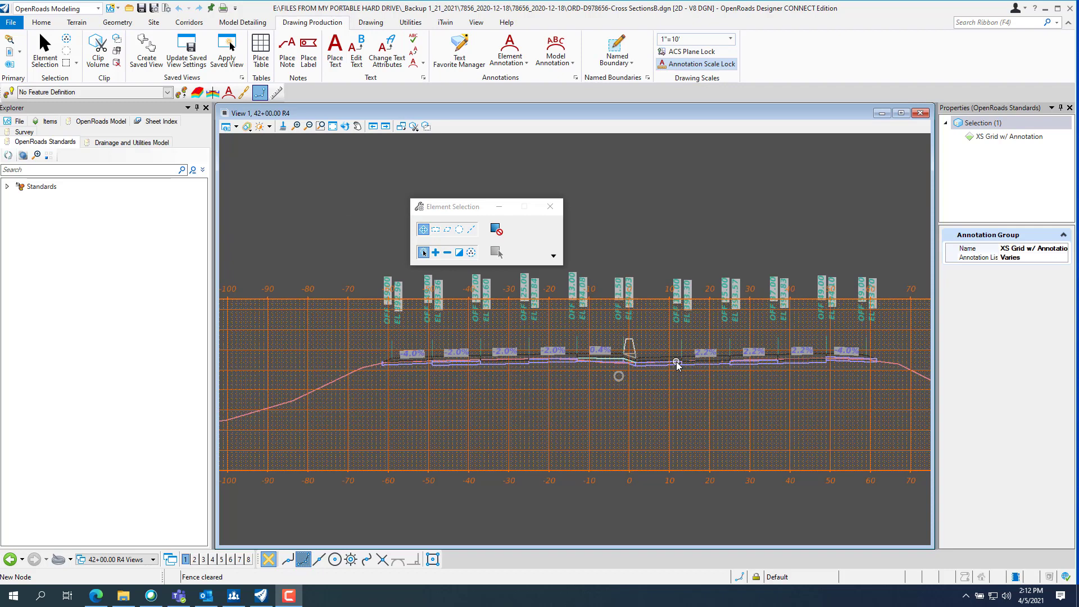
{"action": "scroll", "coordinate": [680, 366], "scroll_direction": "down", "scroll_amount": 2}
{"action": "scroll", "coordinate": [621, 363], "scroll_direction": "down", "scroll_amount": 2}
{"action": "scroll", "coordinate": [621, 364], "scroll_direction": "up", "scroll_amount": 2}
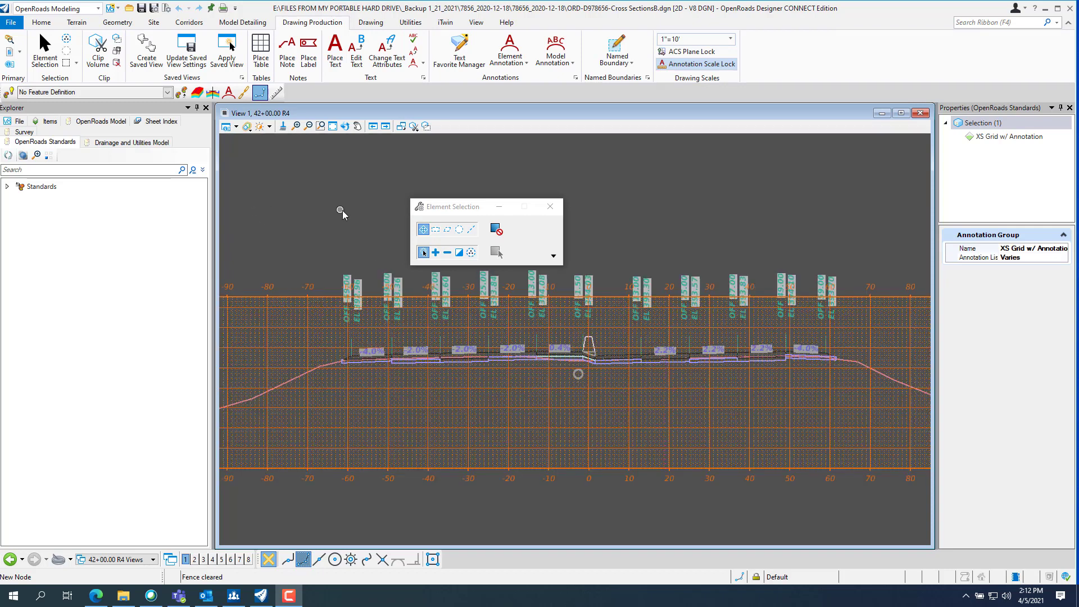
{"action": "left_click", "coordinate": [435, 252]}
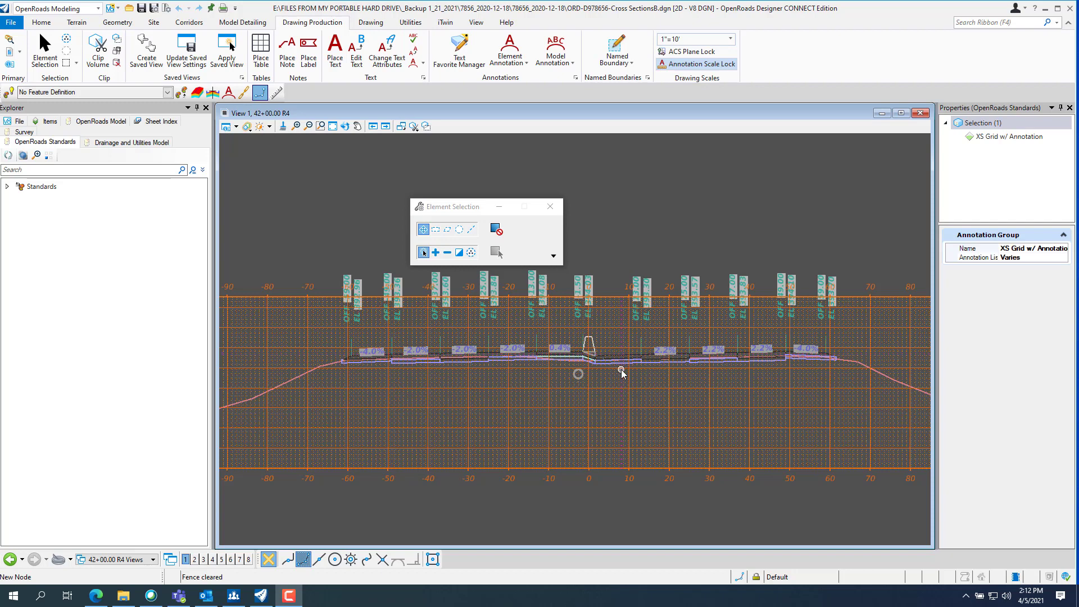
{"action": "middle_click_drag", "start_coordinate": [620, 371], "coordinate": [673, 368]}
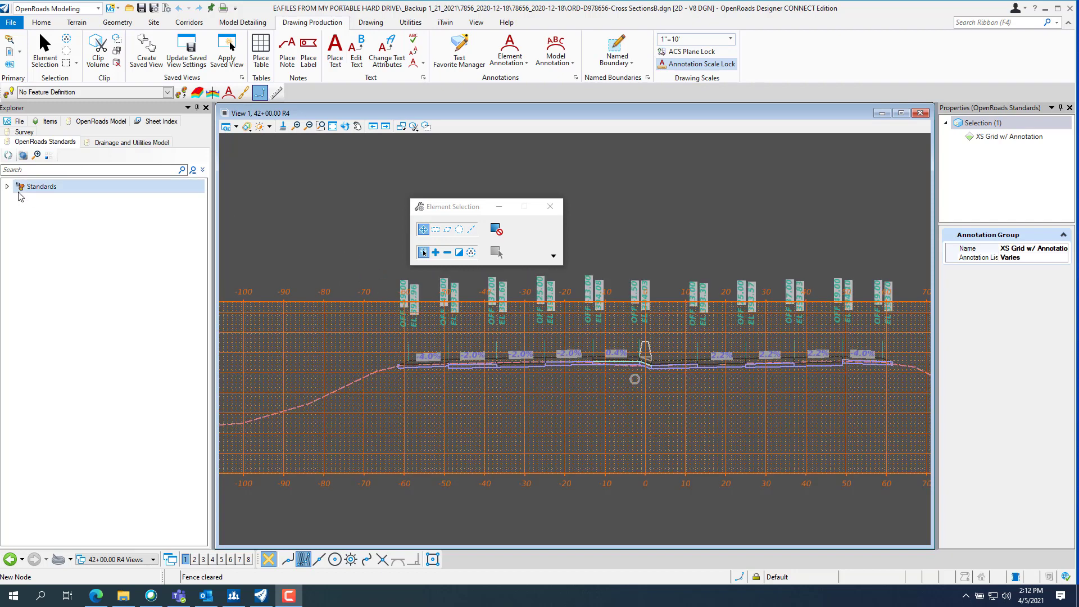
Step: Switch the saved view to the Multi-Model Views layout
{"action": "left_click", "coordinate": [107, 561]}
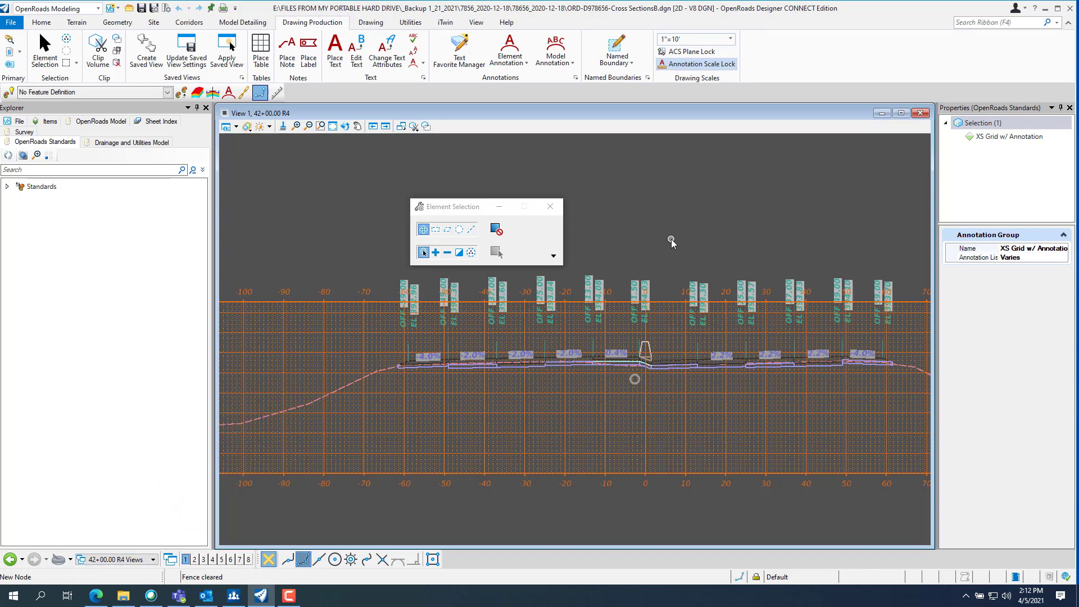
{"action": "scroll", "coordinate": [668, 365], "scroll_direction": "up", "scroll_amount": 5}
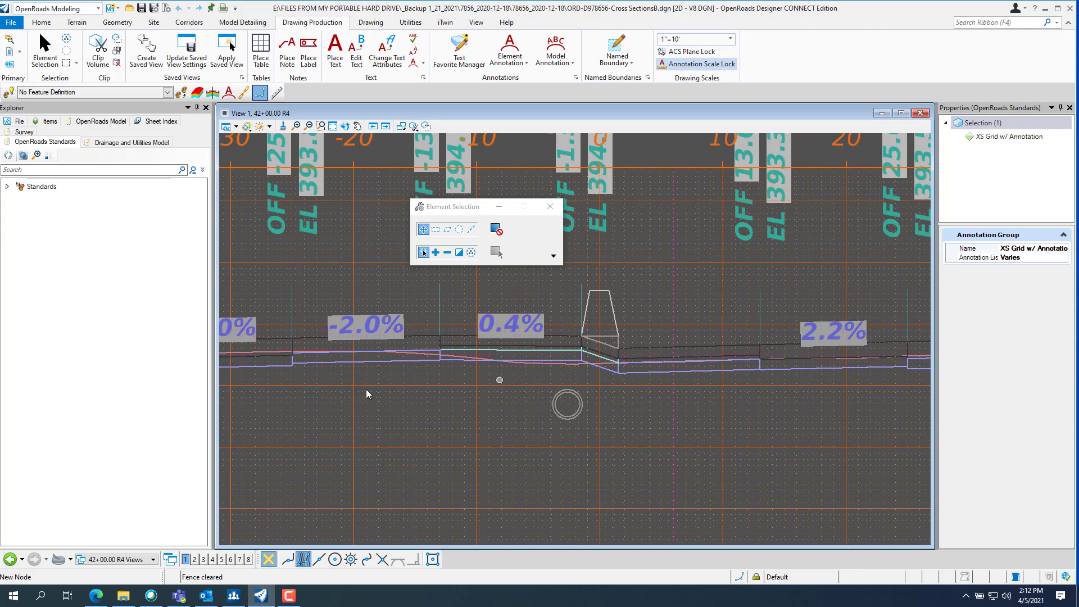
{"action": "left_click", "coordinate": [96, 560]}
{"action": "scroll", "coordinate": [111, 511], "scroll_direction": "down", "scroll_amount": 10}
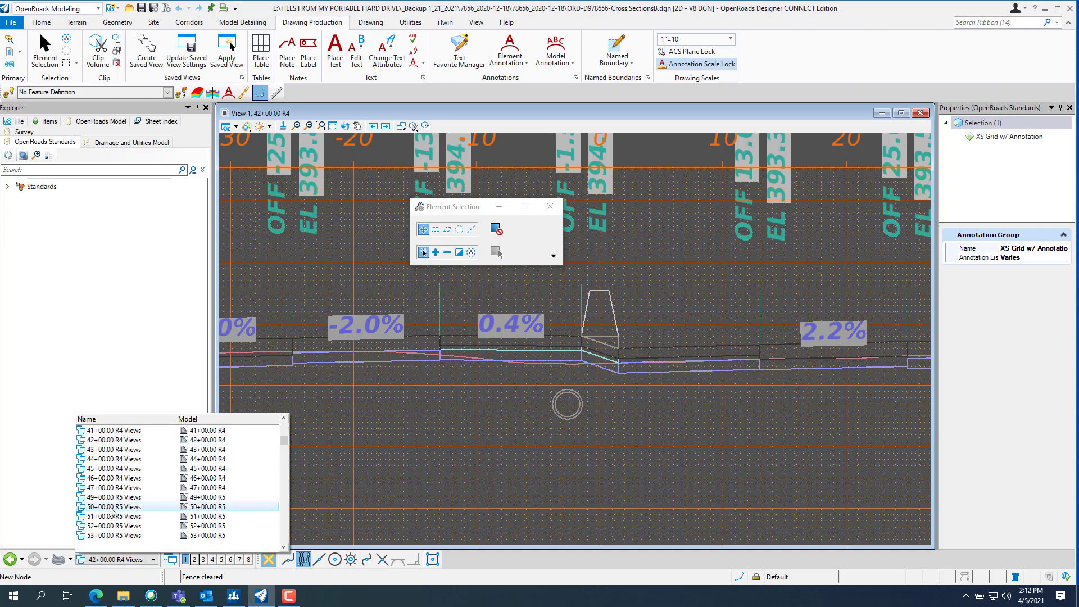
{"action": "scroll", "coordinate": [111, 512], "scroll_direction": "down", "scroll_amount": 3}
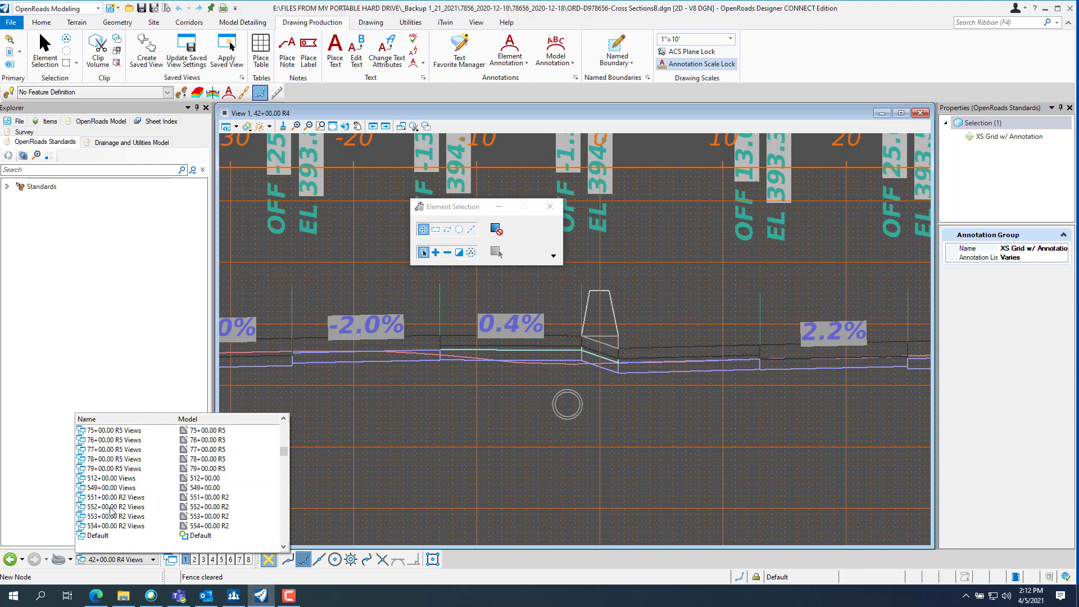
{"action": "left_click", "coordinate": [115, 488]}
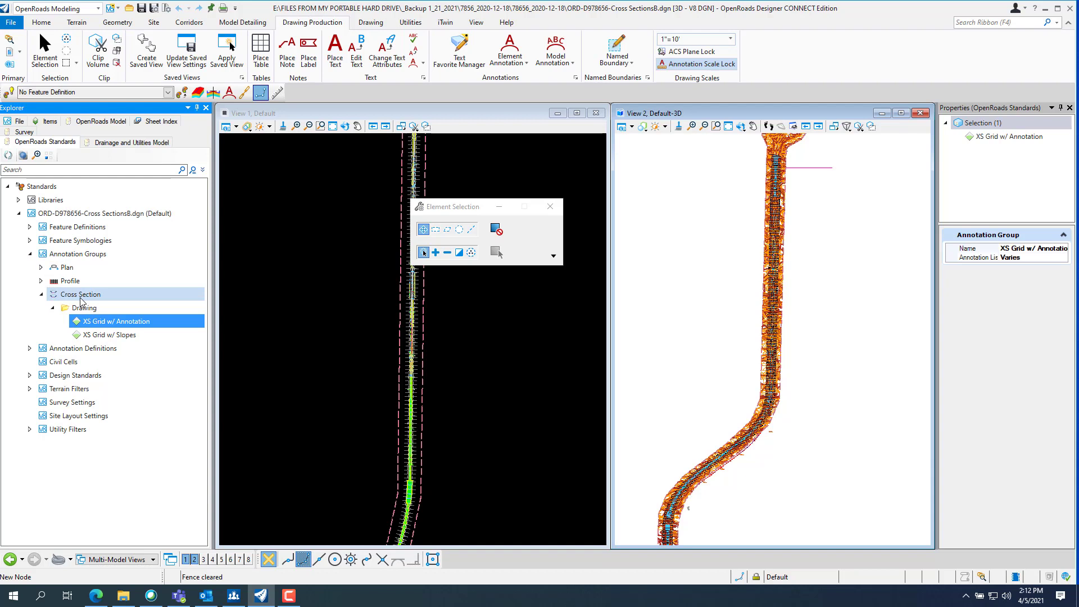
Step: Open Manage Annotations for the XS Grid w/ Annotation group and centre the dialog
{"action": "right_click", "coordinate": [117, 325]}
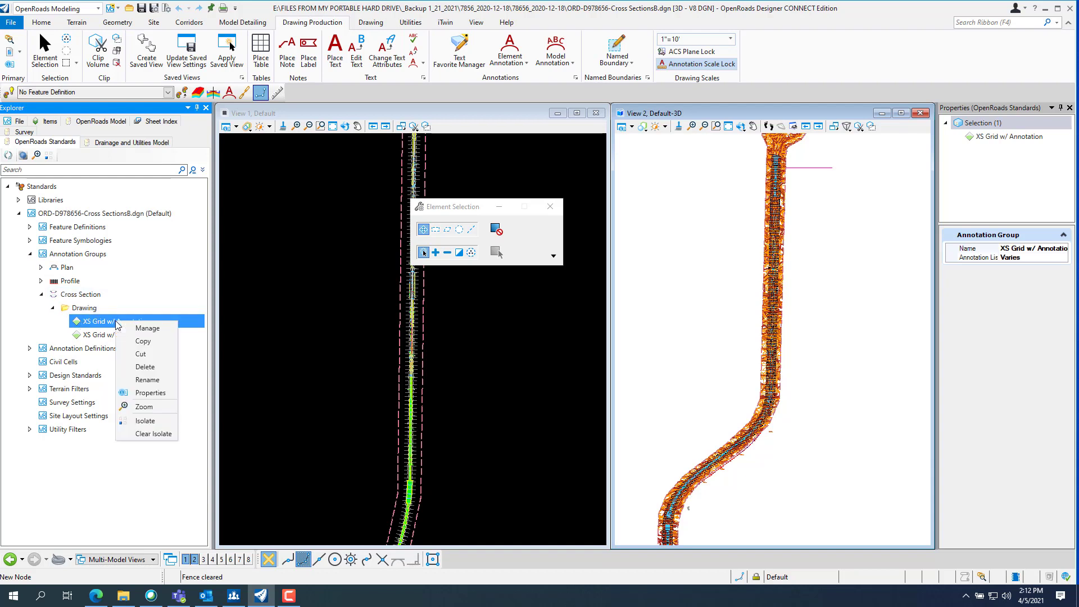
{"action": "left_click", "coordinate": [145, 329]}
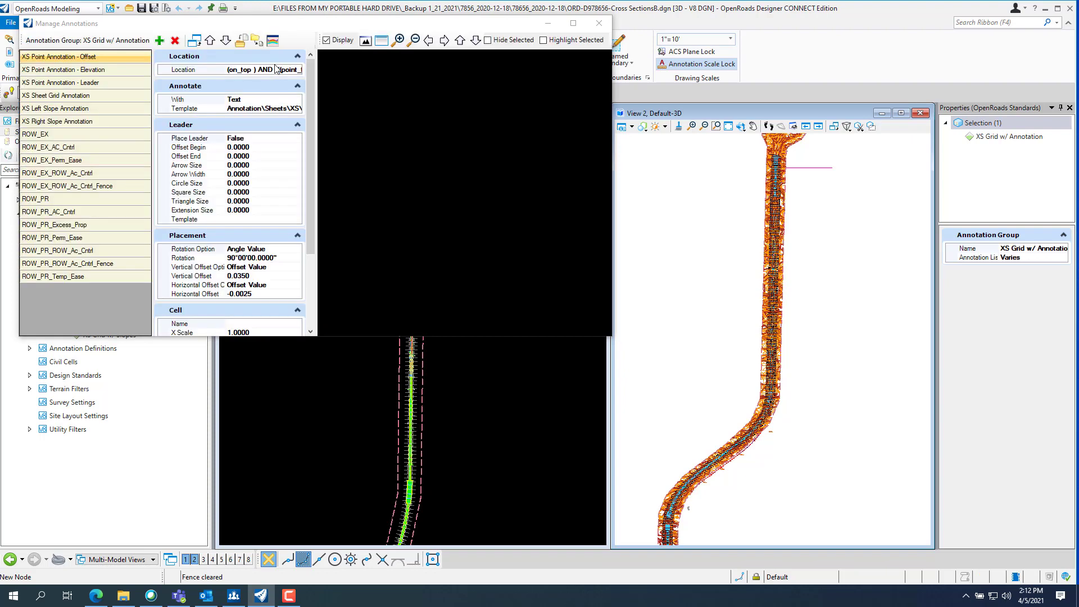
{"action": "left_click_drag", "start_coordinate": [290, 29], "coordinate": [513, 66]}
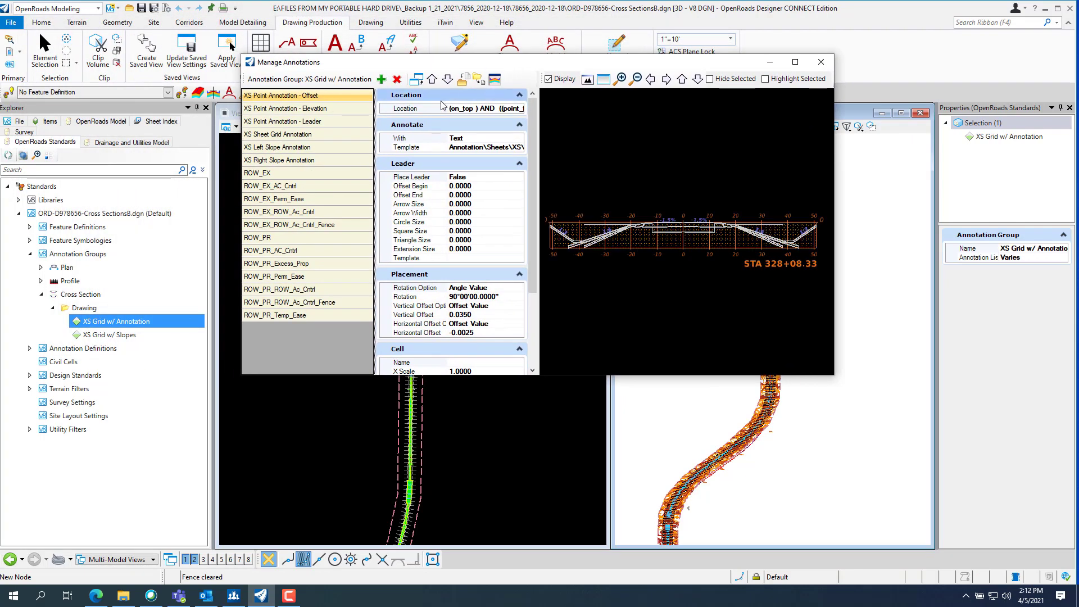
Step: Select XS Left Slope Annotation, hide its labels in the preview, then select XS Right Slope Annotation
{"action": "left_click", "coordinate": [301, 149]}
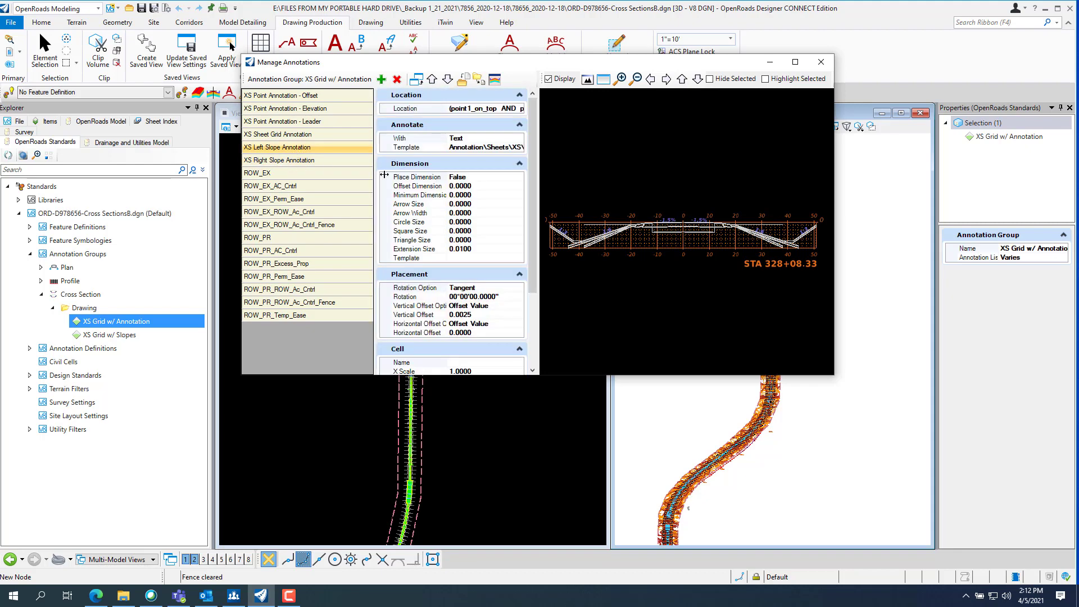
{"action": "left_click", "coordinate": [709, 80]}
{"action": "left_click", "coordinate": [282, 162]}
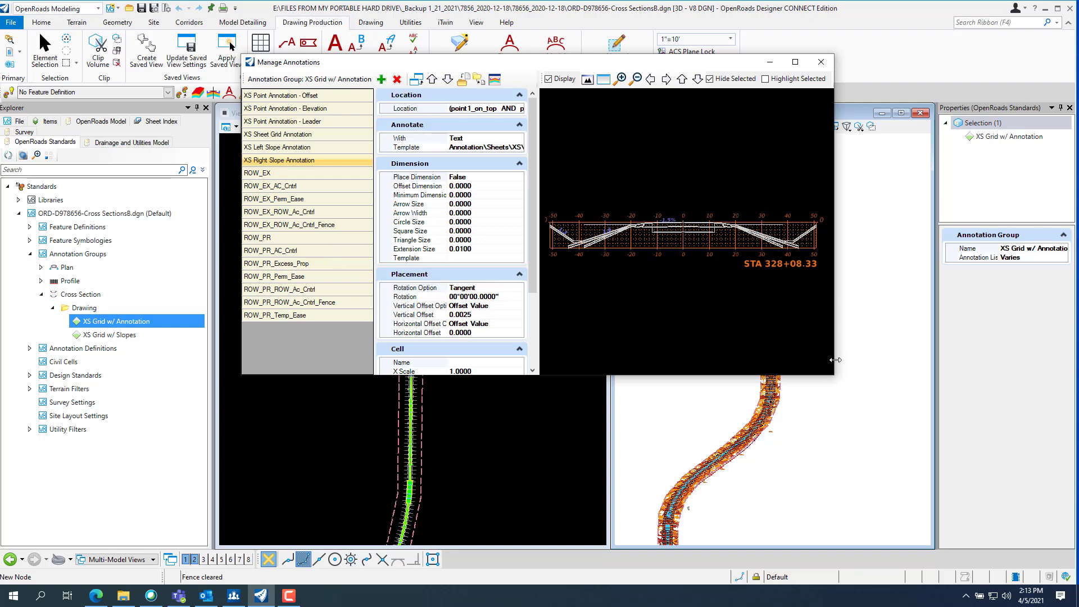
Step: Enlarge the Manage Annotations dialog and widen its preview area
{"action": "left_click_drag", "start_coordinate": [834, 361], "coordinate": [1007, 372]}
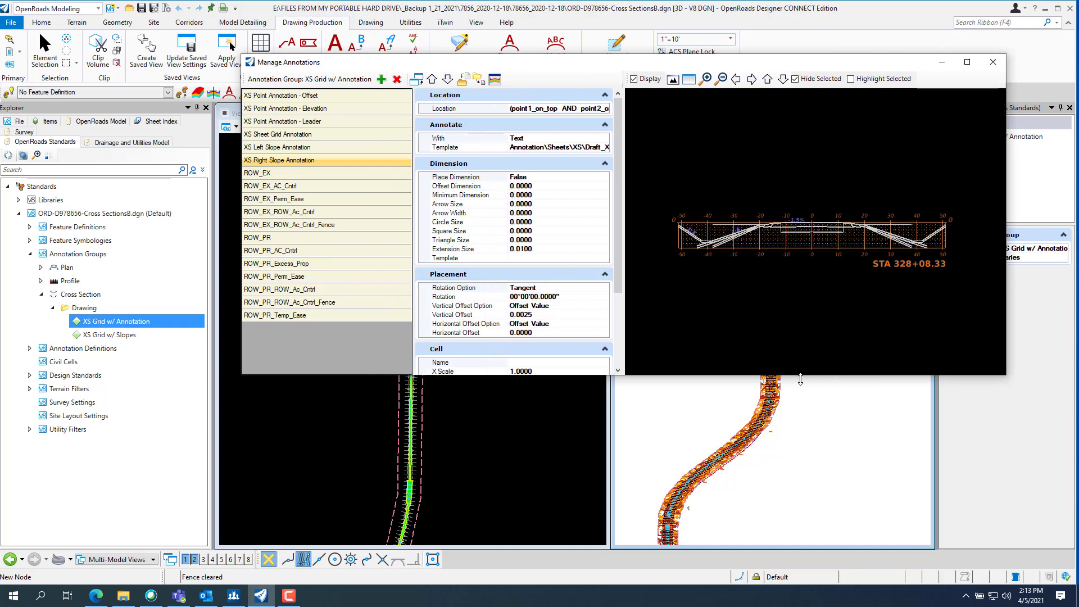
{"action": "left_click_drag", "start_coordinate": [802, 376], "coordinate": [802, 459]}
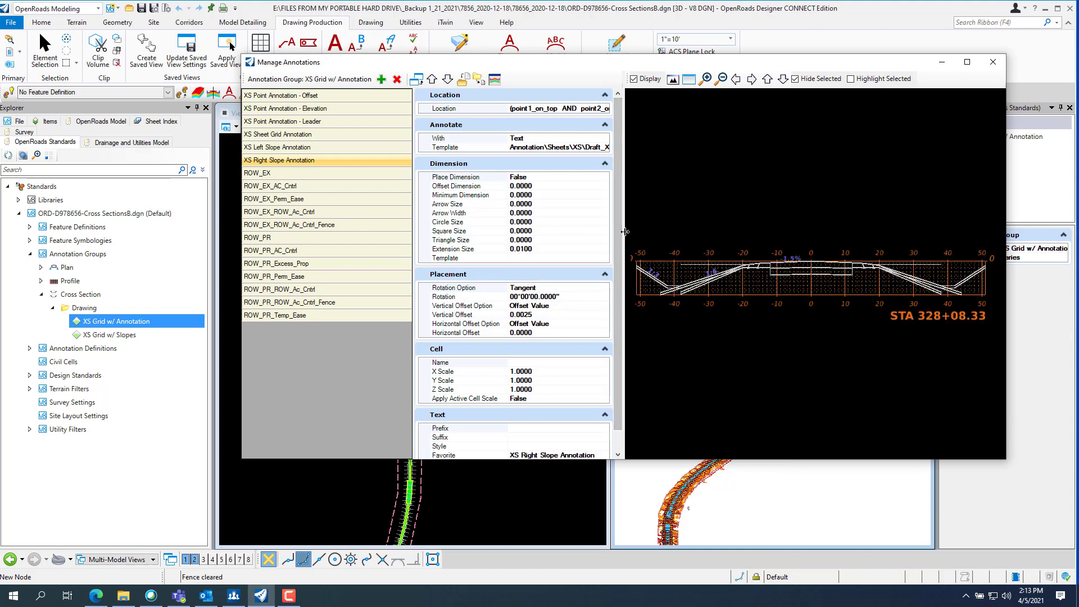
{"action": "left_click_drag", "start_coordinate": [618, 233], "coordinate": [572, 238]}
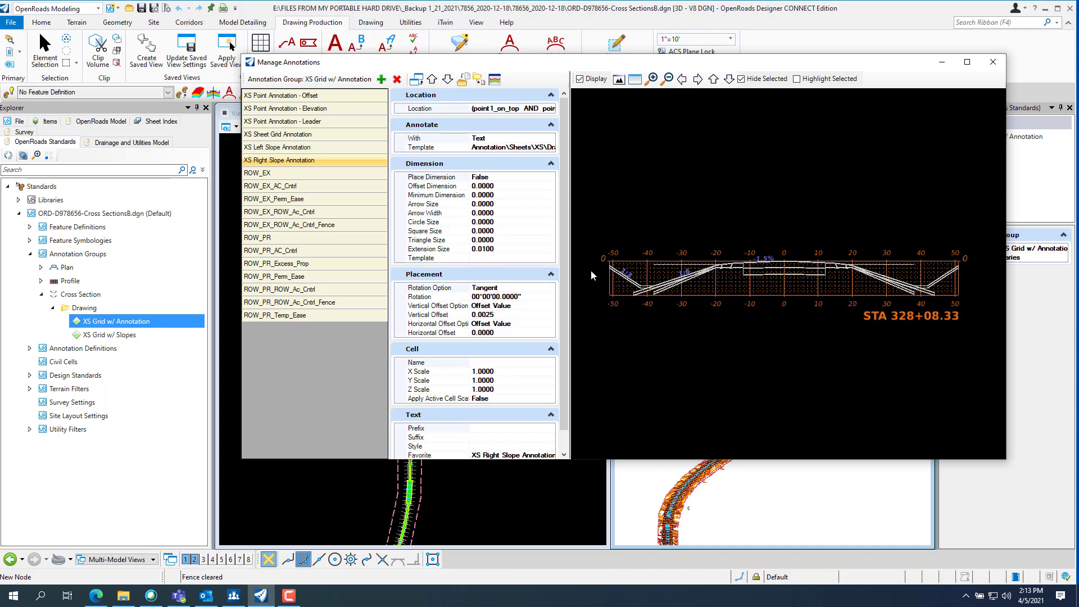
Step: Review the XS Left Slope Annotation's Location filter, then close it unchanged
{"action": "left_click", "coordinate": [287, 148]}
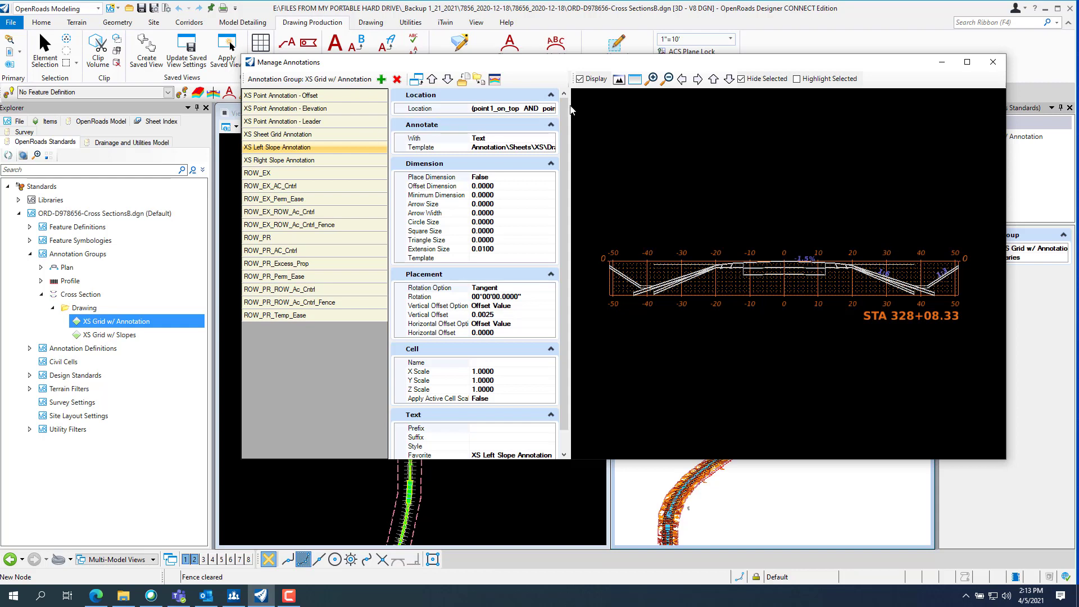
{"action": "left_click", "coordinate": [540, 109]}
{"action": "left_click", "coordinate": [550, 109]}
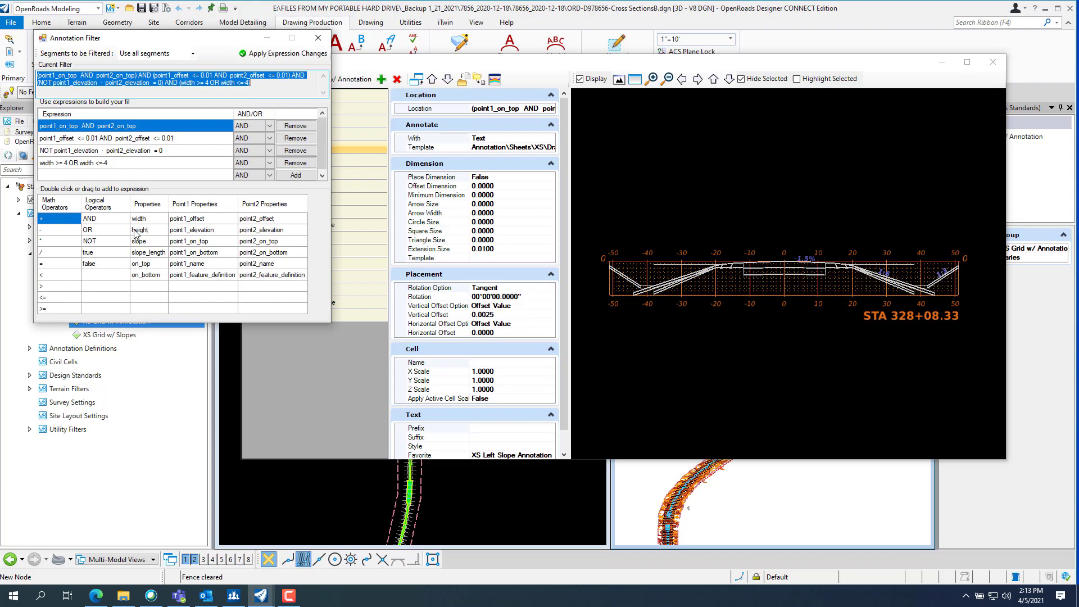
{"action": "left_click", "coordinate": [318, 37]}
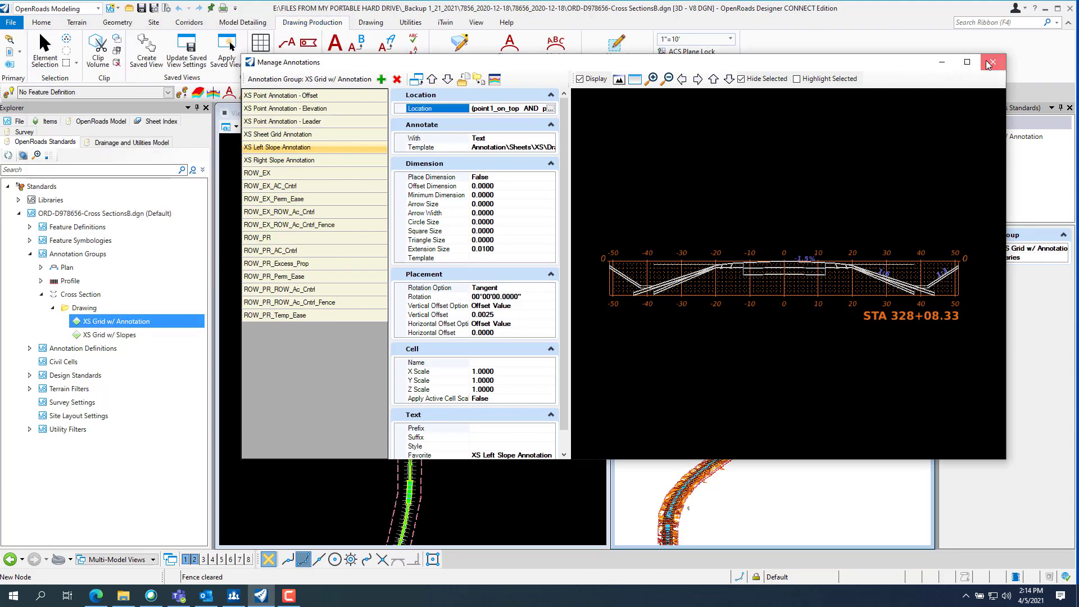
Step: Close the current manager and open Manage Annotations for the XS Grid w/ Slopes group
{"action": "key", "text": "Escape"}
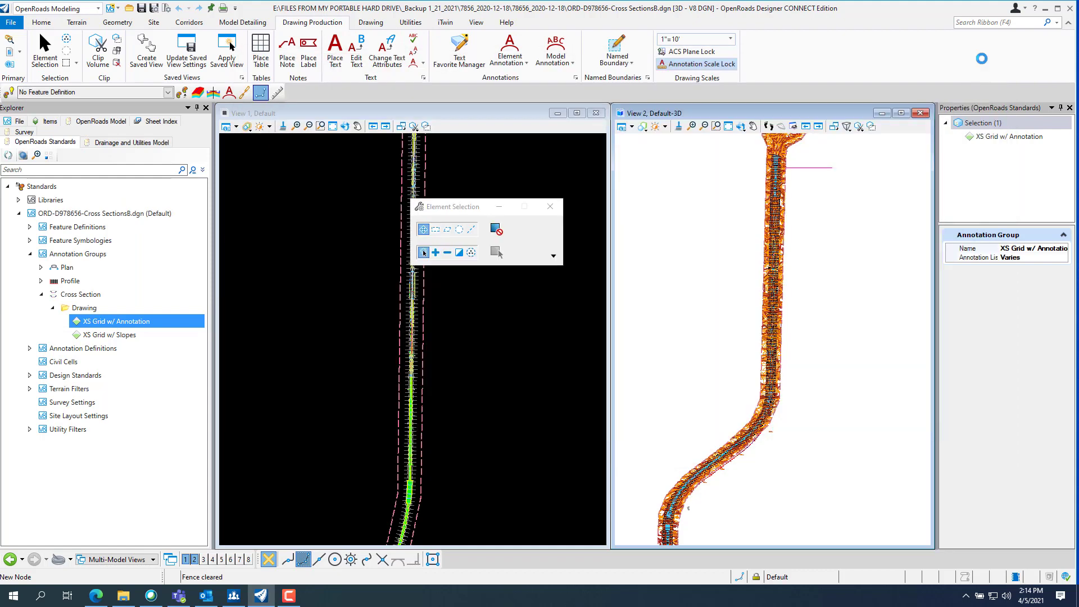
{"action": "left_click", "coordinate": [96, 324]}
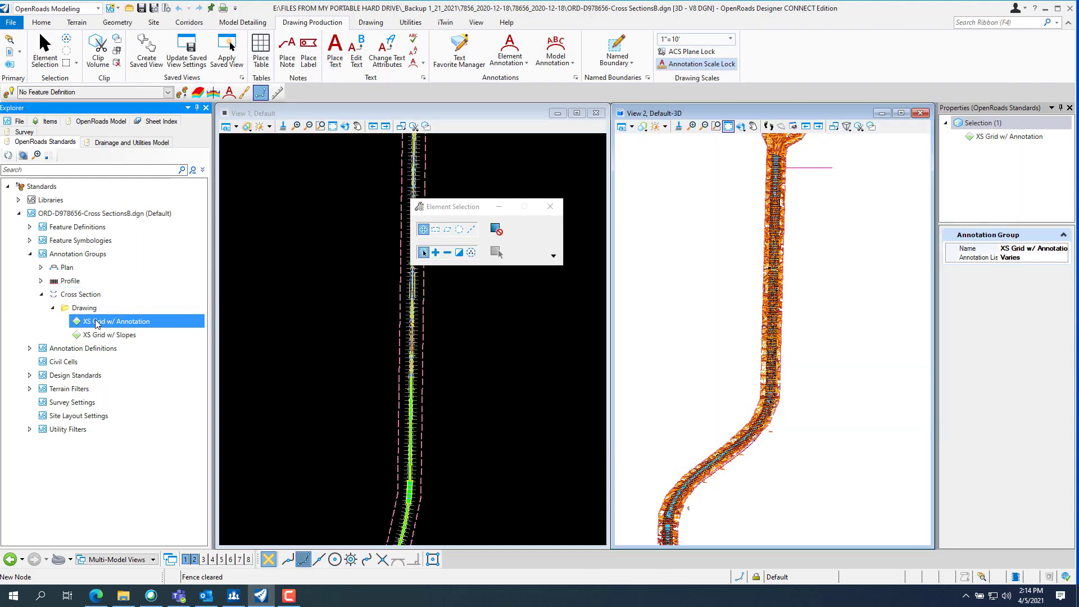
{"action": "right_click", "coordinate": [97, 323]}
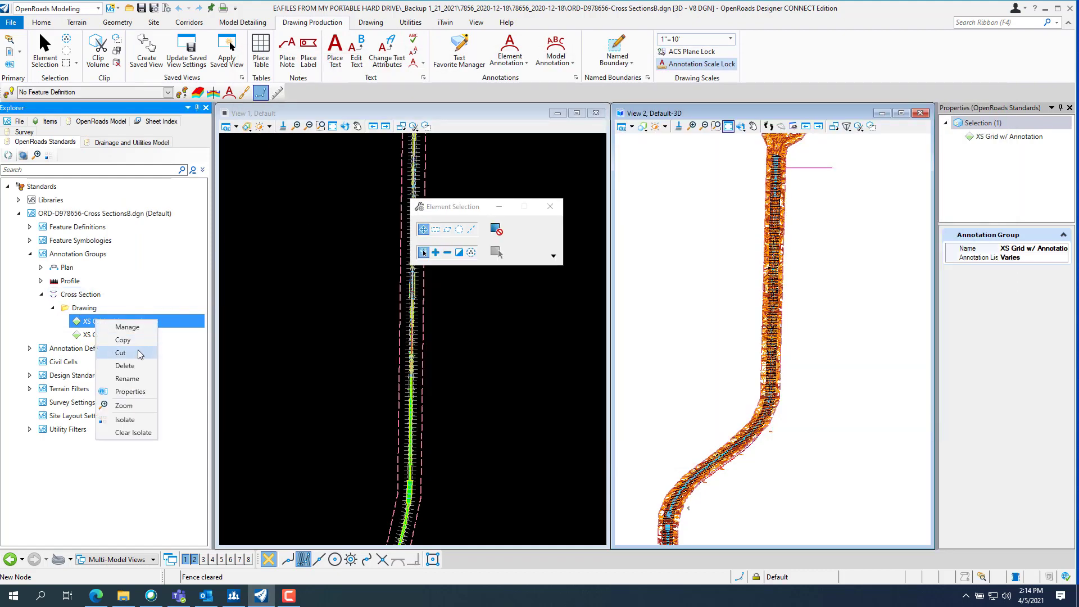
{"action": "key", "text": "Escape"}
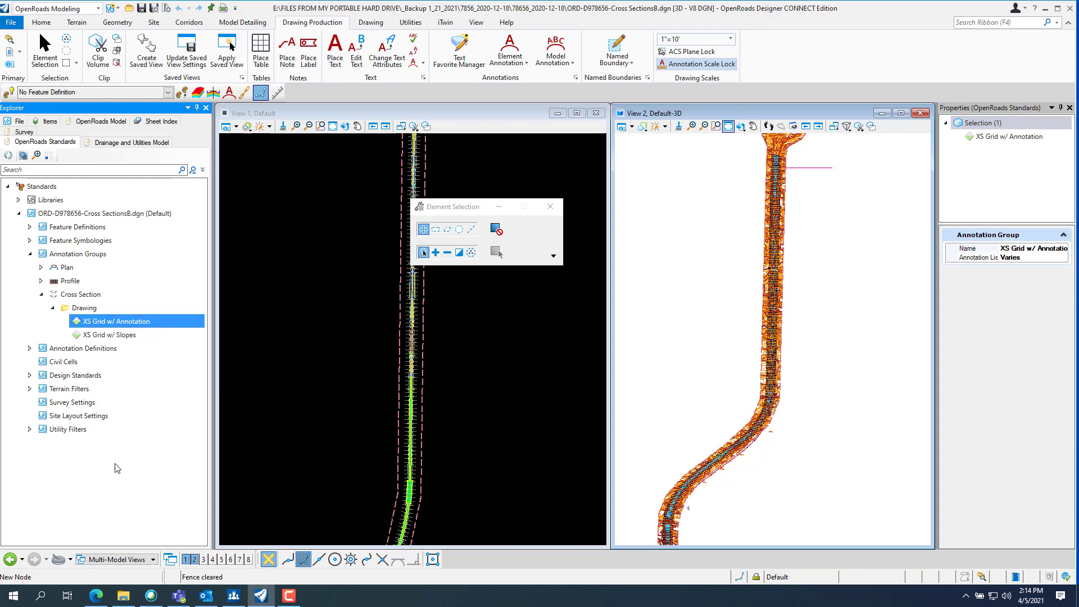
{"action": "left_click", "coordinate": [113, 336]}
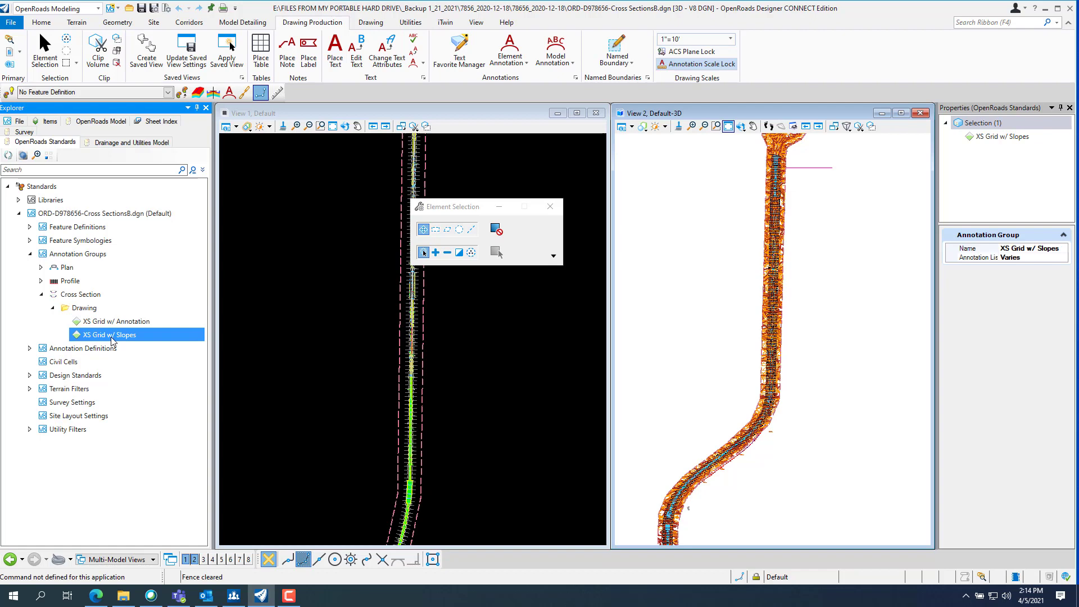
{"action": "right_click", "coordinate": [113, 341]}
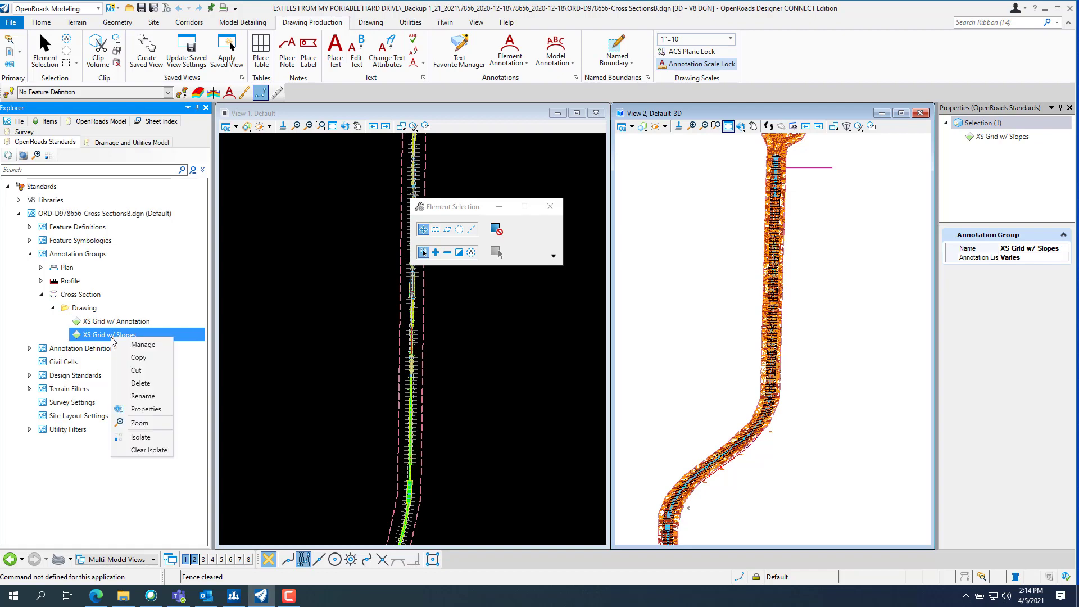
{"action": "left_click", "coordinate": [134, 345]}
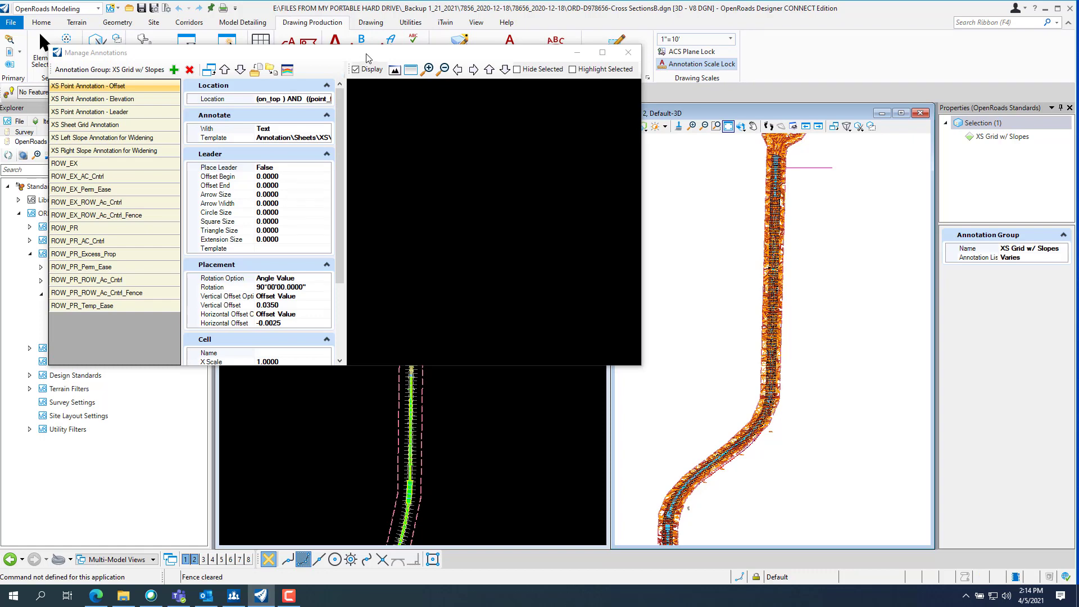
Step: Select XS Left Slope Annotation for Widening and widen the dialog to read its full values
{"action": "left_click_drag", "start_coordinate": [365, 58], "coordinate": [489, 69]}
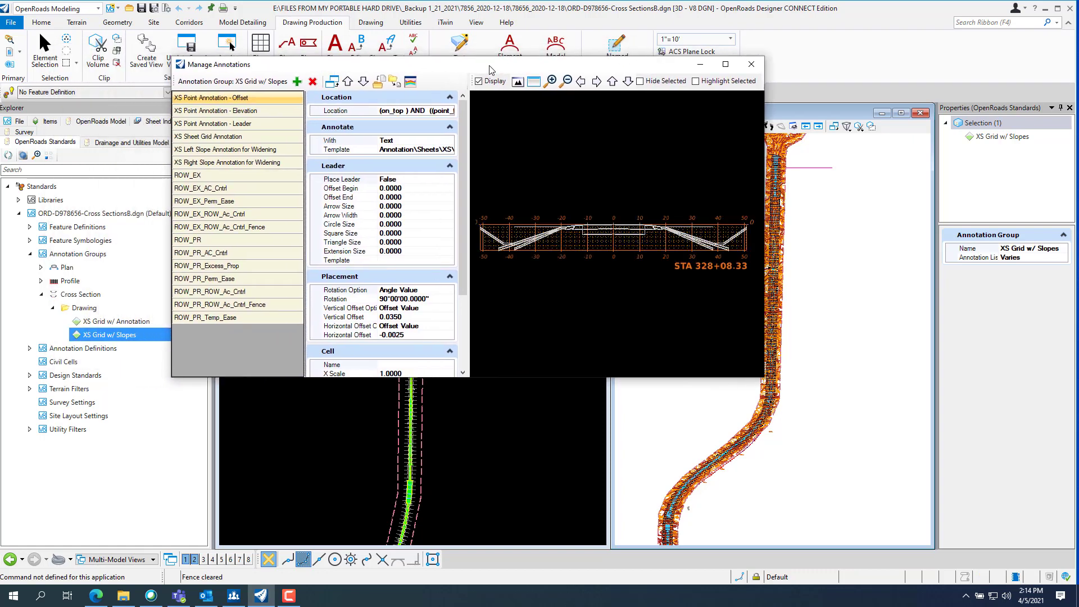
{"action": "left_click", "coordinate": [255, 150]}
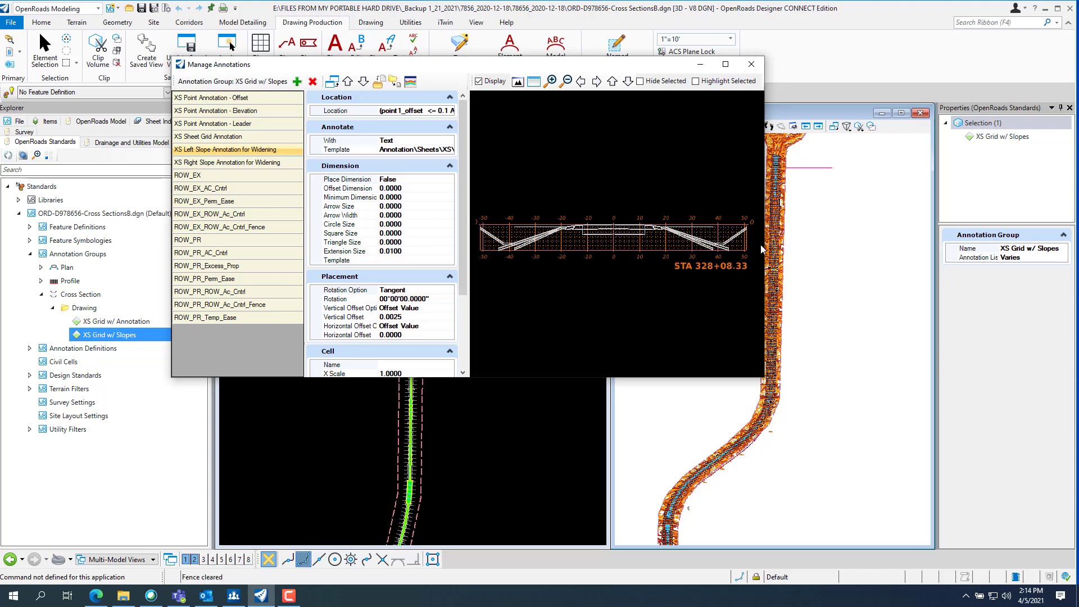
{"action": "left_click_drag", "start_coordinate": [765, 243], "coordinate": [978, 243]}
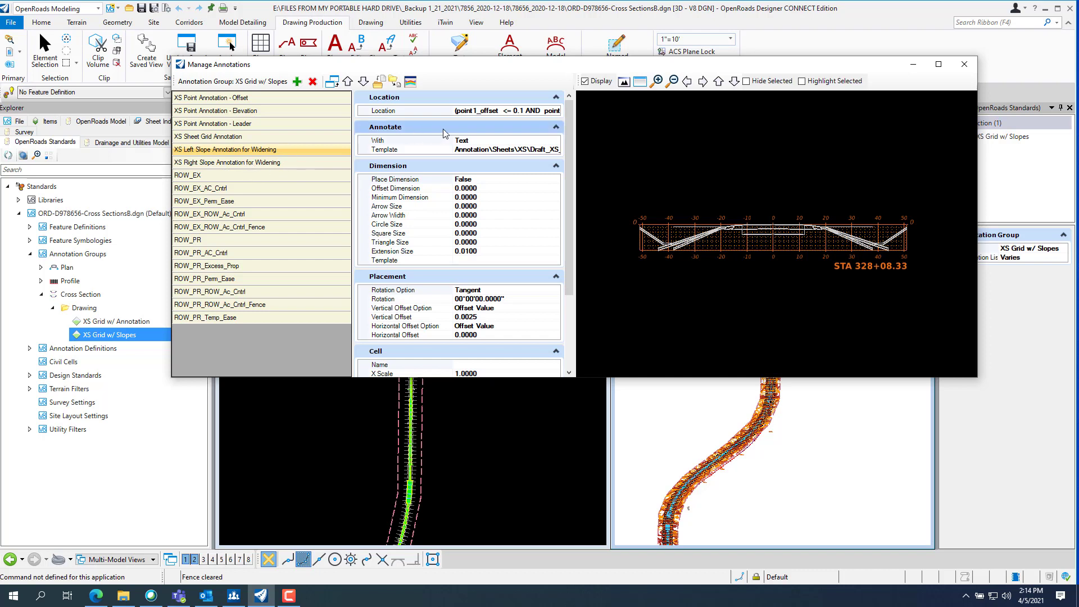
Step: Open the widening annotation's Location filter, keeping Segments to be Filtered as 'Create list of segments'
{"action": "left_click", "coordinate": [556, 111]}
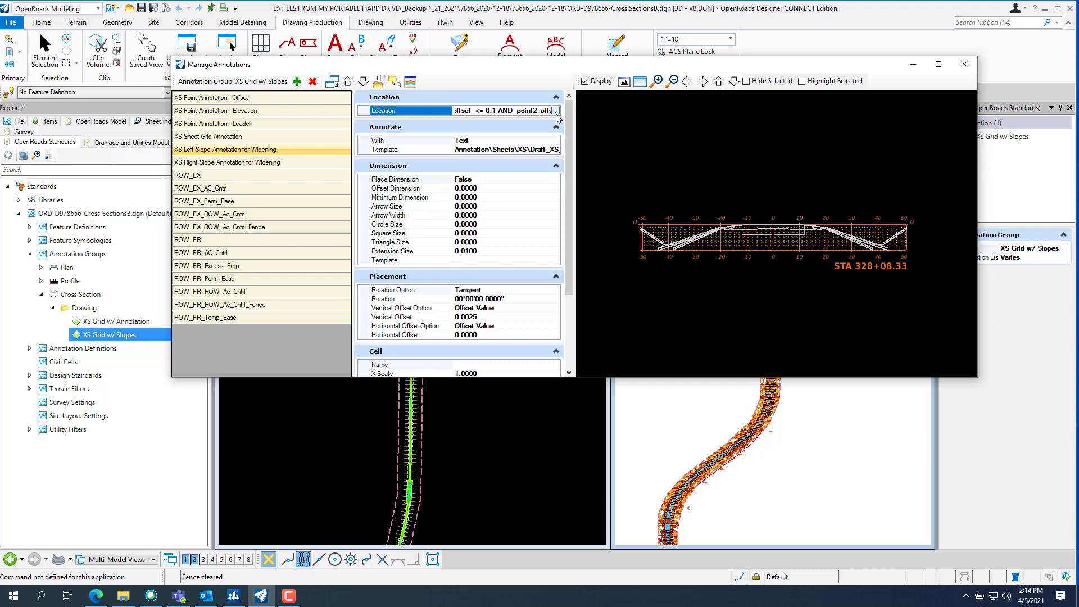
{"action": "left_click", "coordinate": [555, 111]}
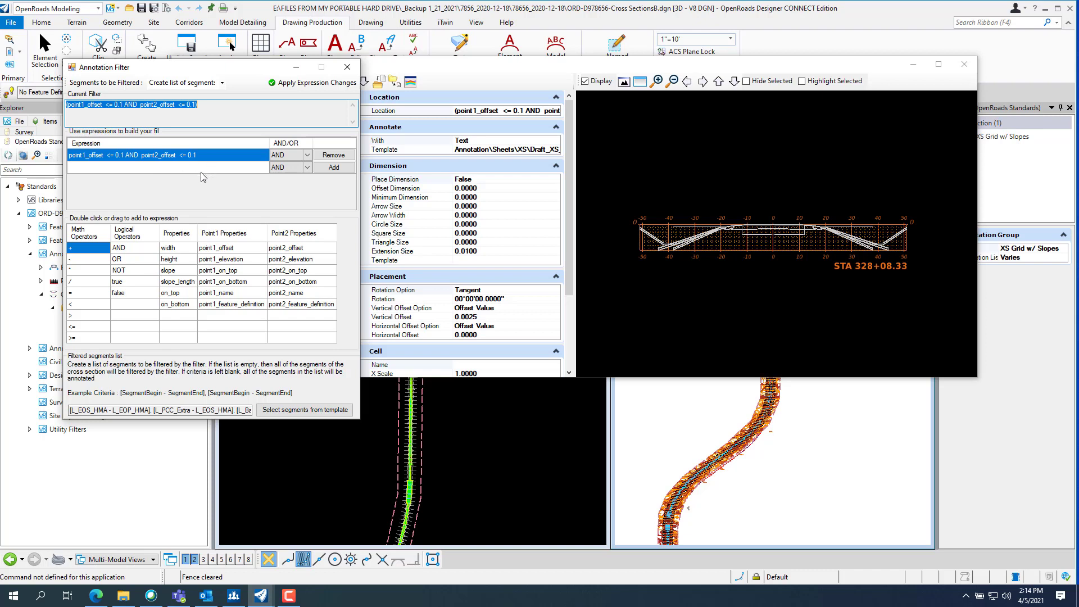
{"action": "left_click", "coordinate": [209, 82]}
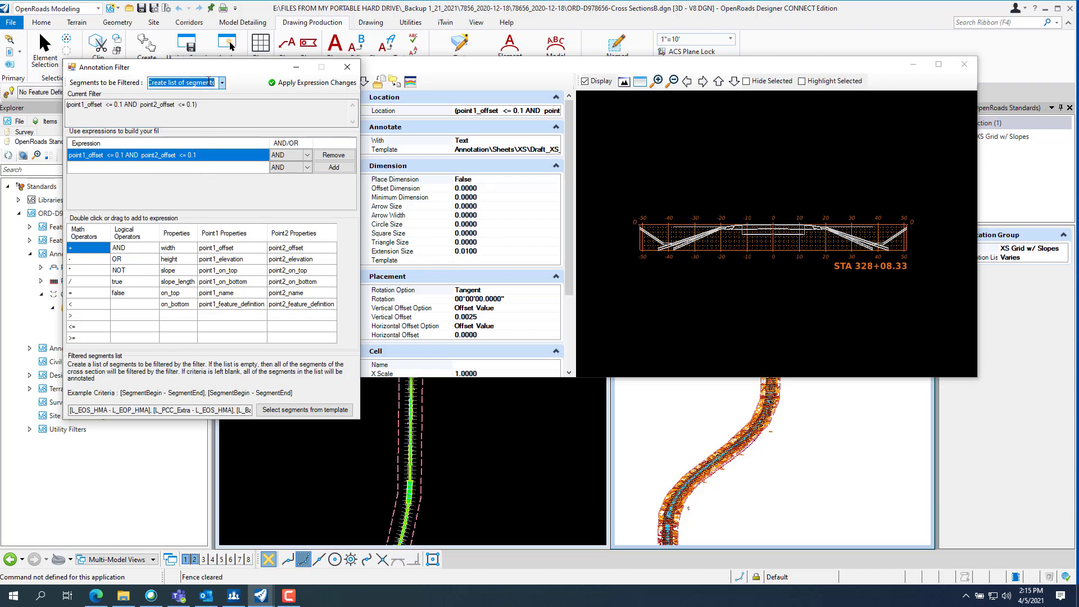
{"action": "left_click", "coordinate": [222, 85]}
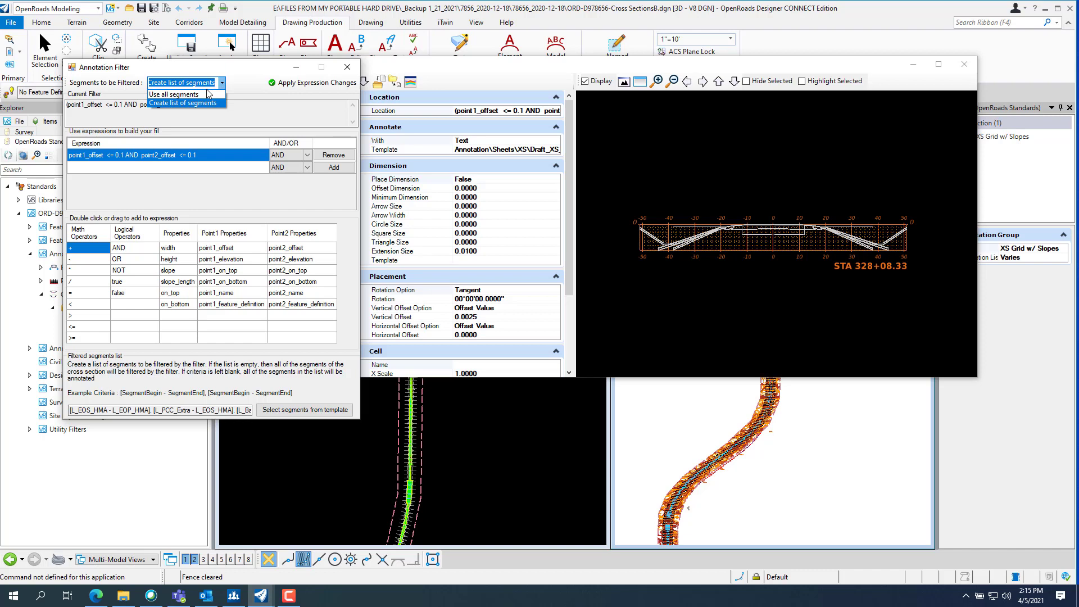
{"action": "left_click", "coordinate": [196, 103]}
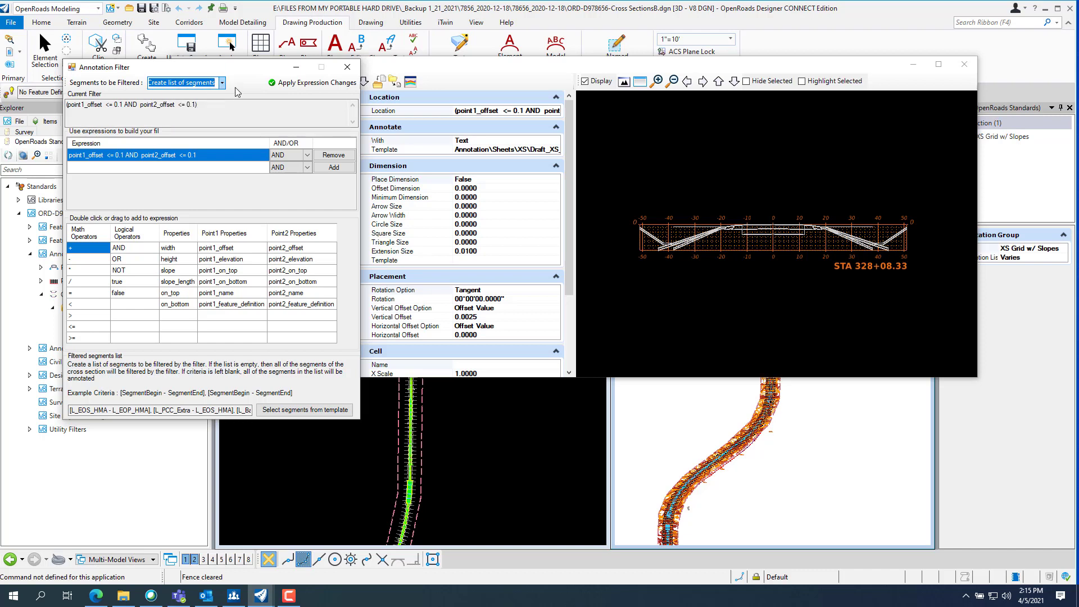
Step: Open Select segments from template to see the template and its Start/End segment list
{"action": "left_click", "coordinate": [301, 411]}
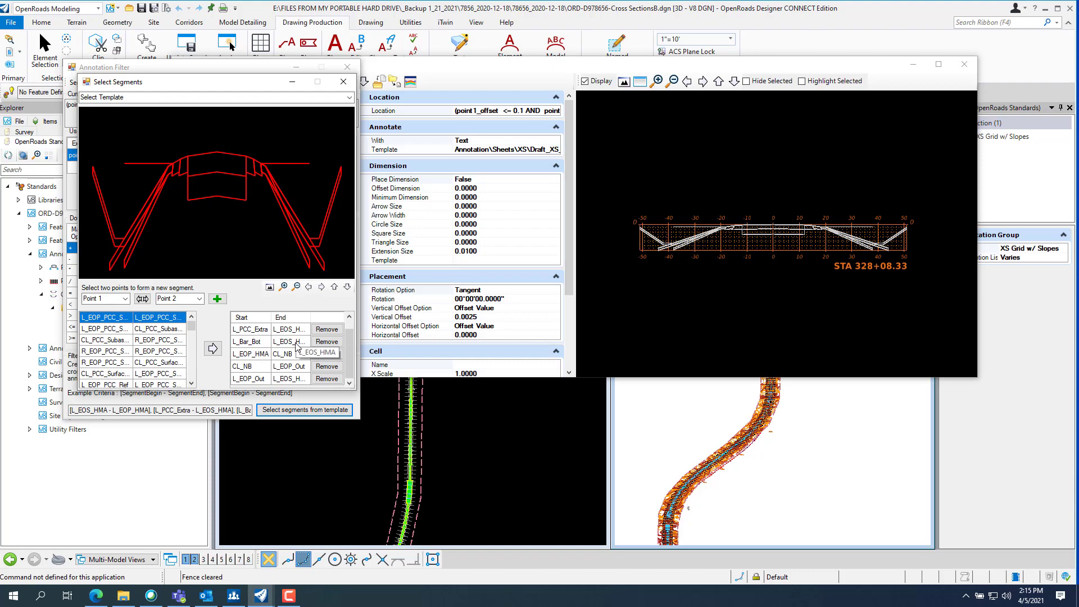
{"action": "left_click", "coordinate": [343, 82]}
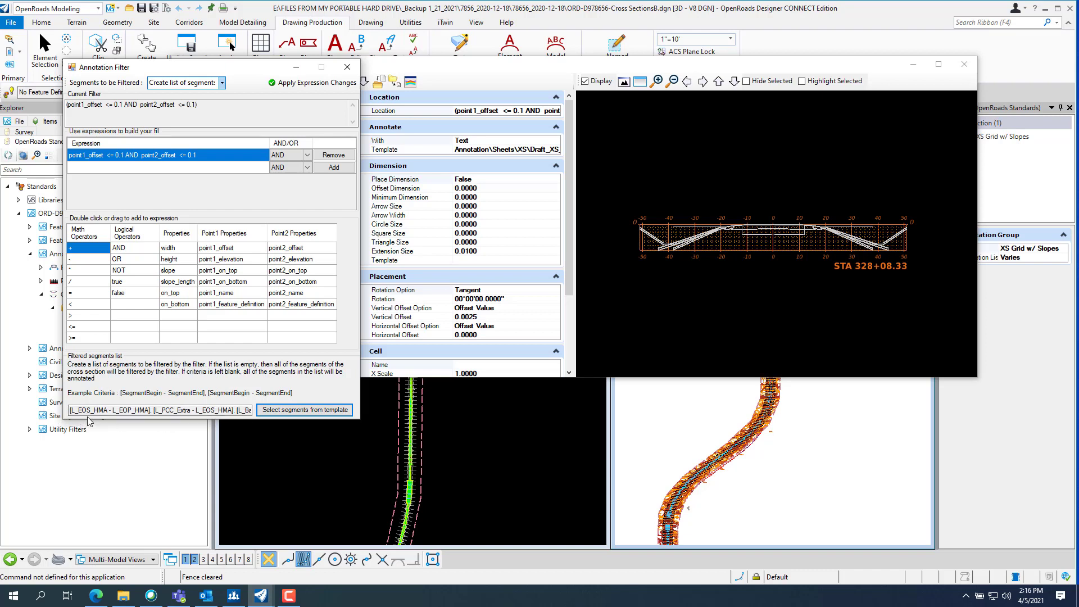
{"action": "left_click", "coordinate": [111, 414]}
{"action": "left_click", "coordinate": [236, 410]}
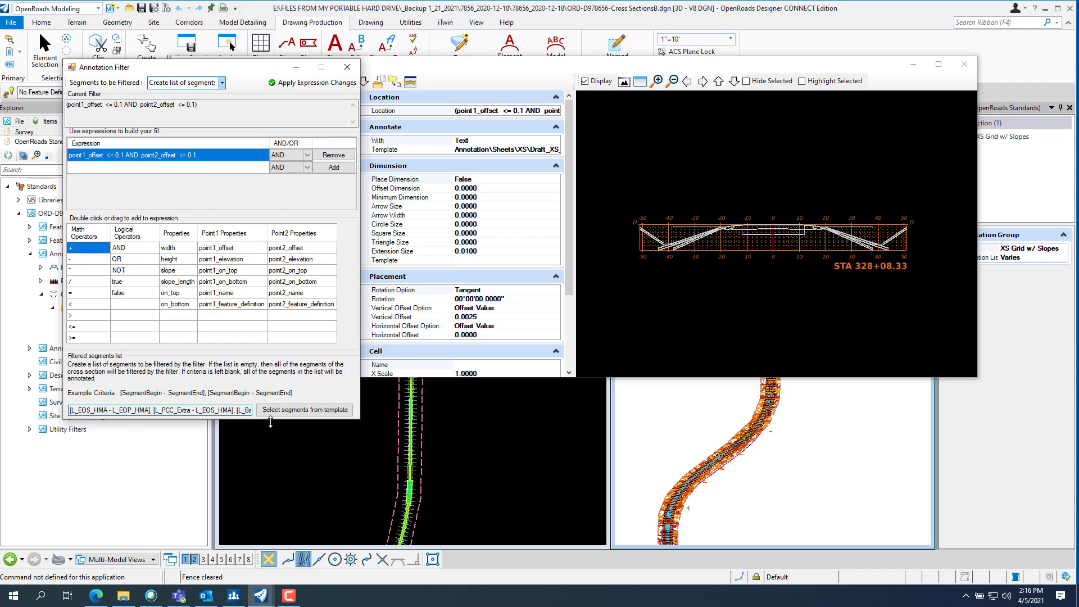
{"action": "key", "text": "Right"}
{"action": "key", "text": "Right"}
{"action": "key", "text": "Right"}
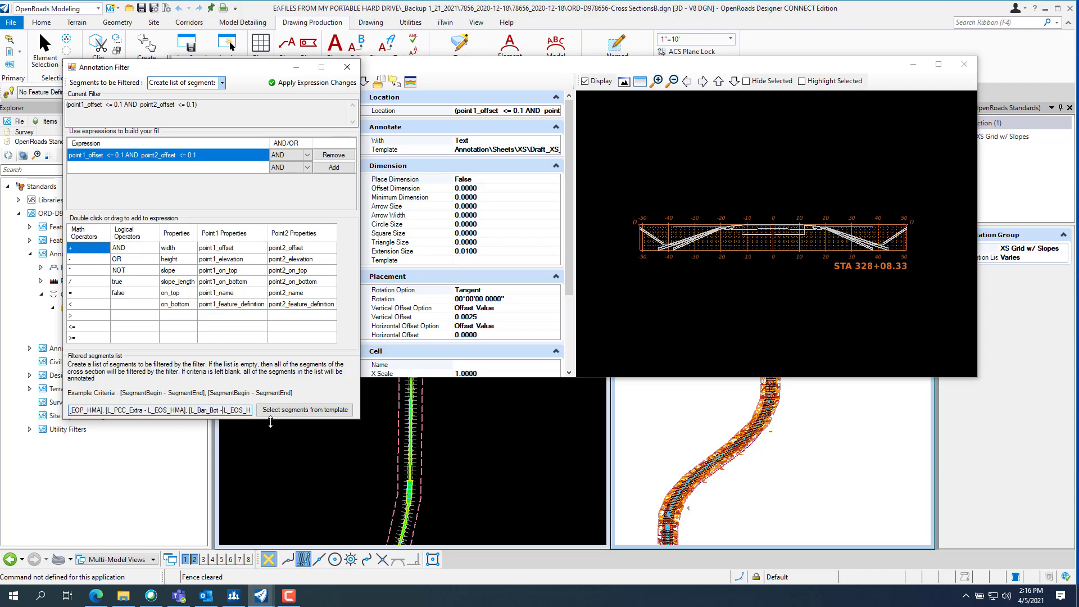
{"action": "key", "text": "Right"}
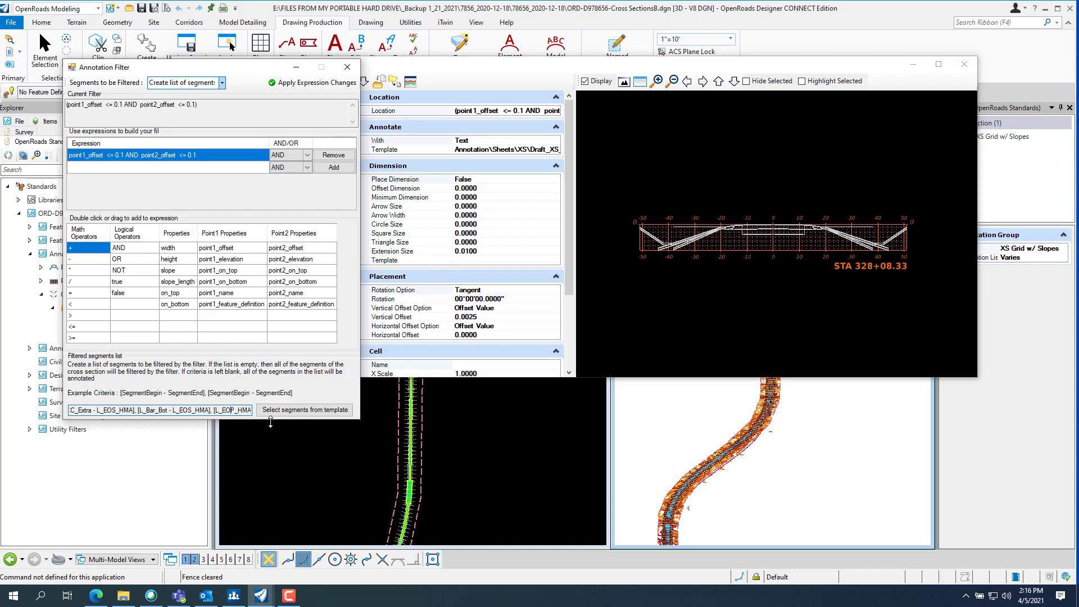
{"action": "key", "text": "Right"}
{"action": "key", "text": "Right"}
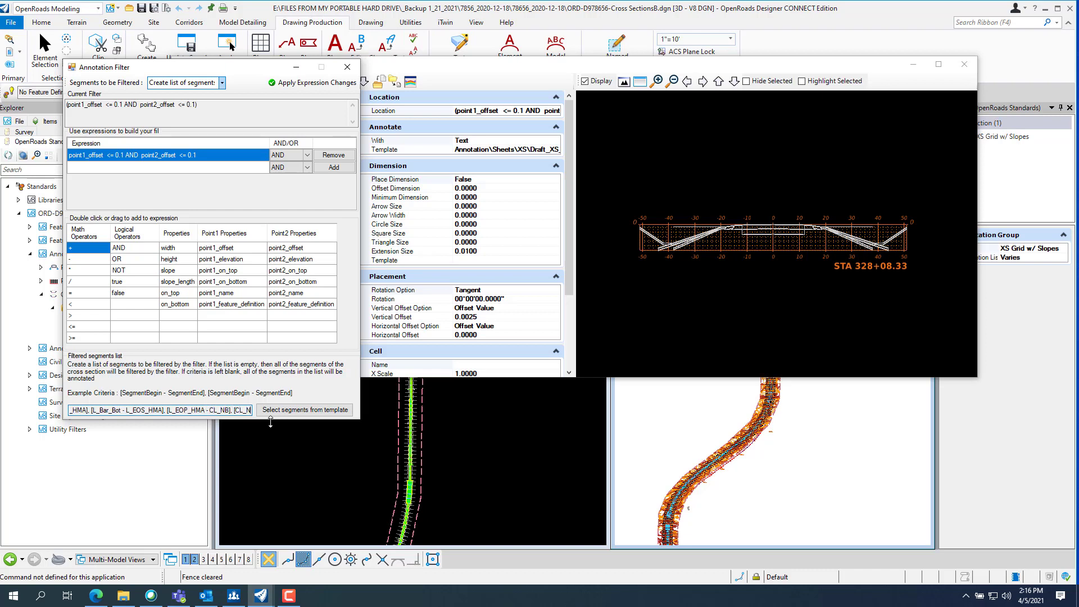
{"action": "key", "text": "Right"}
{"action": "key", "text": "Right"}
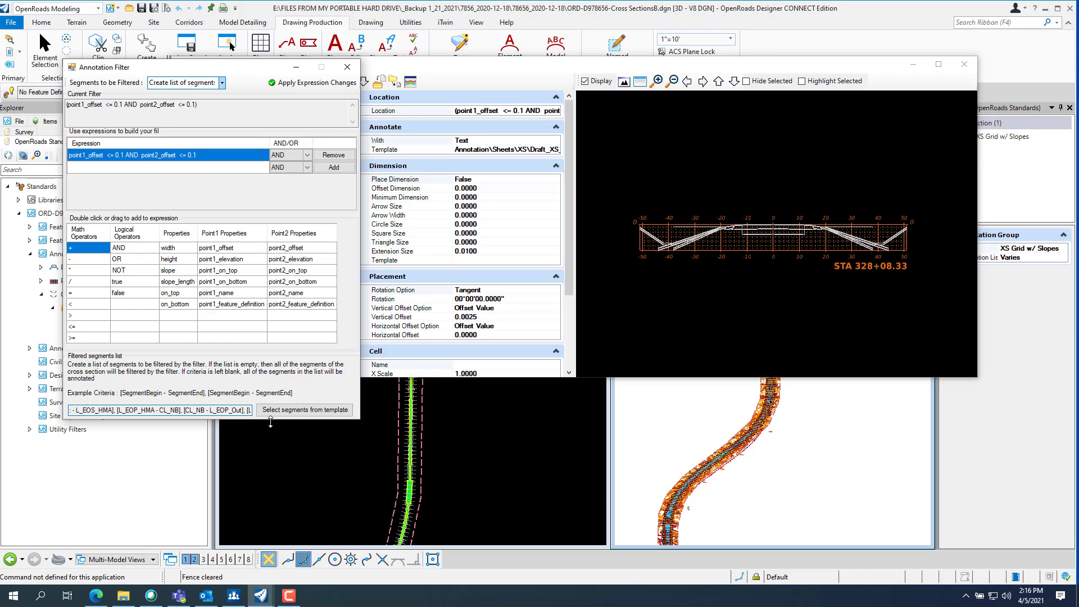
Step: Reopen the Select Segments dialog, enlarge it and scroll through the segment list
{"action": "left_click", "coordinate": [278, 409]}
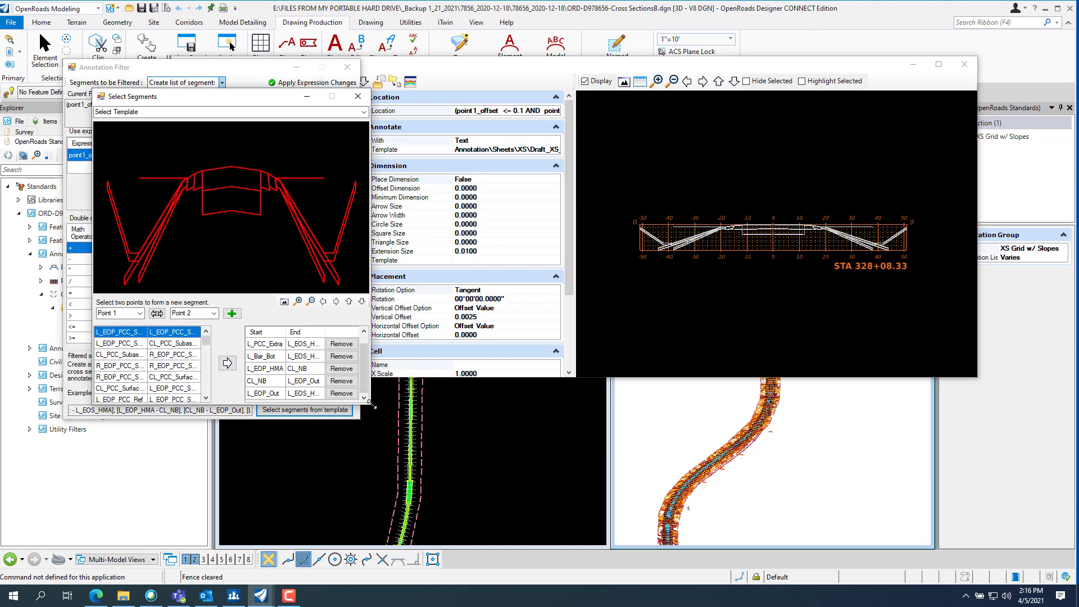
{"action": "left_click_drag", "start_coordinate": [372, 403], "coordinate": [470, 480]}
{"action": "scroll", "coordinate": [464, 416], "scroll_direction": "up", "scroll_amount": 3}
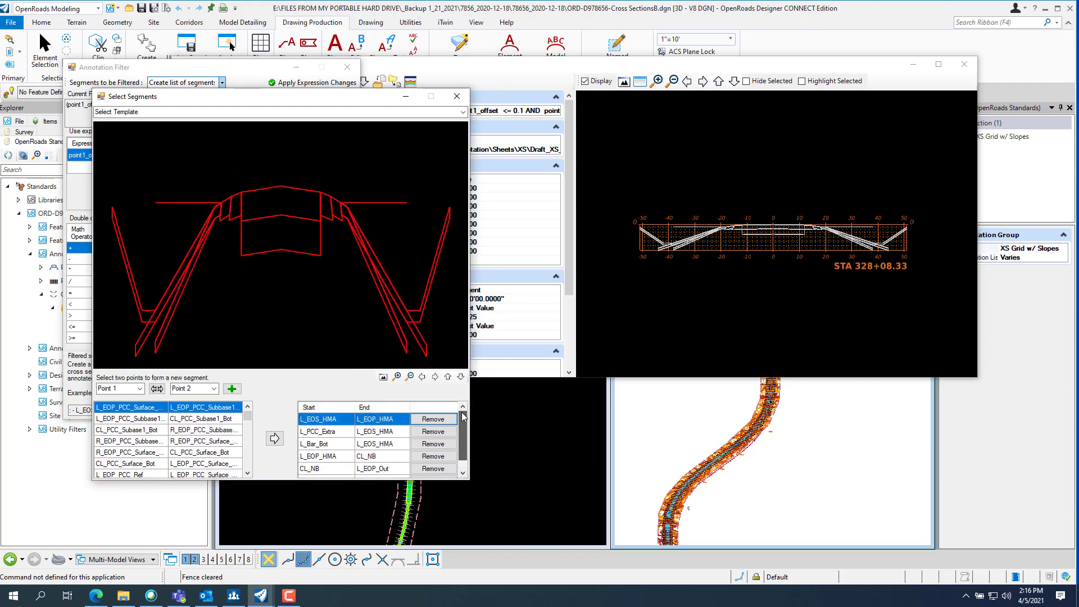
{"action": "scroll", "coordinate": [464, 416], "scroll_direction": "down", "scroll_amount": 1}
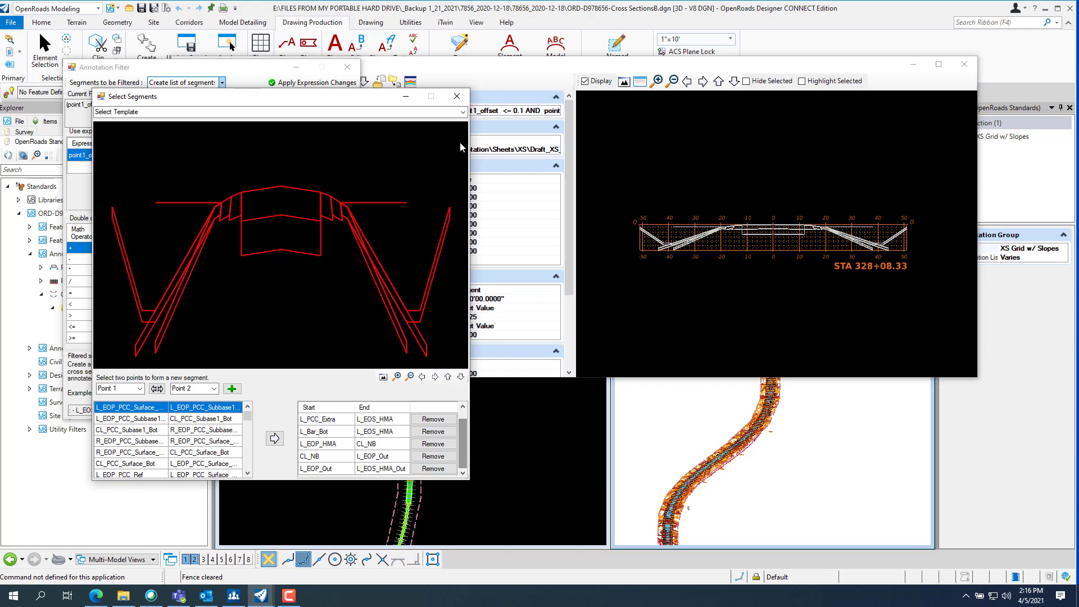
Step: Close Select Segments, the Annotation Filter and Manage Annotations
{"action": "left_click", "coordinate": [457, 97]}
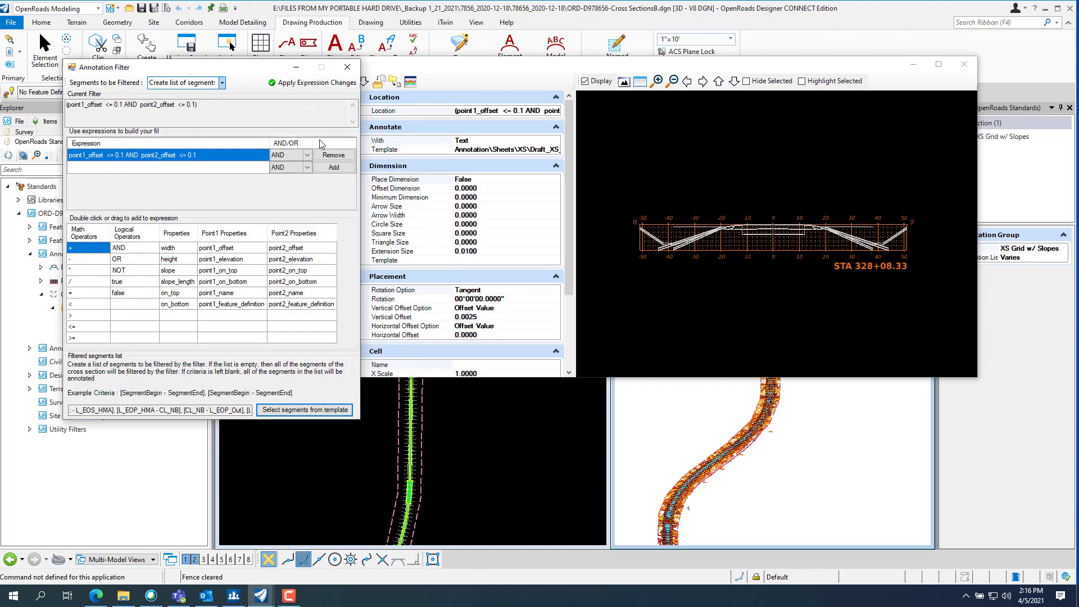
{"action": "left_click", "coordinate": [347, 68]}
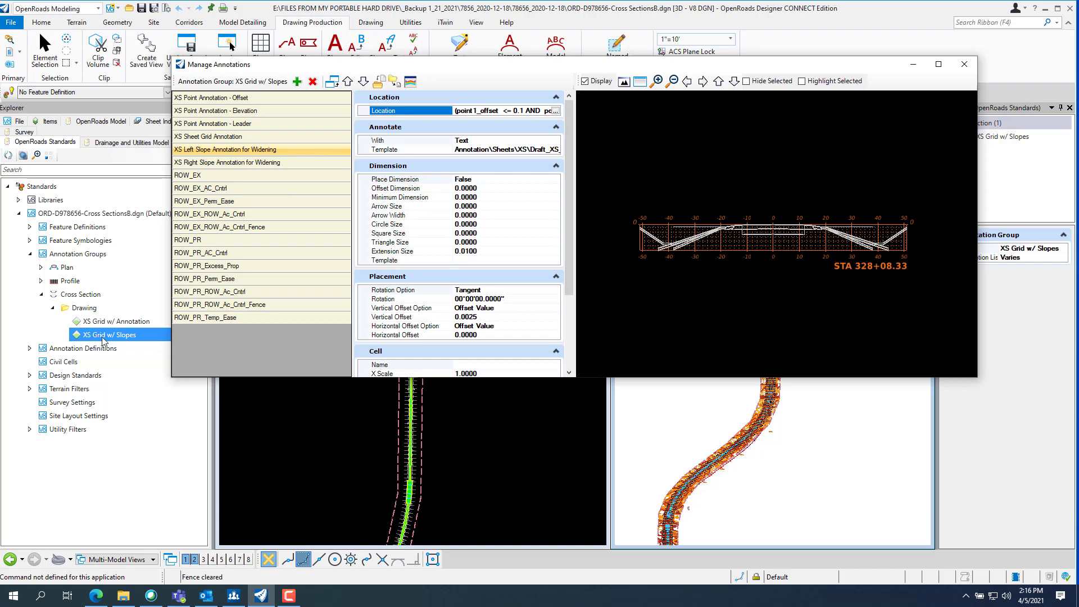
{"action": "left_click", "coordinate": [965, 66]}
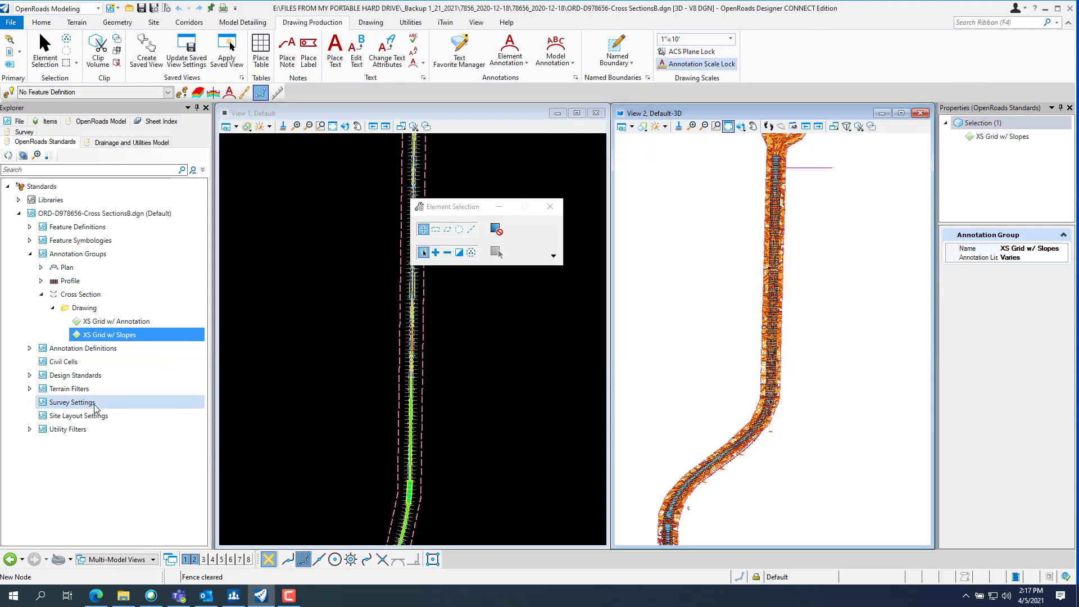
Step: Pick the '42+00.00 R4 Views' saved view and zoom around the section
{"action": "left_click", "coordinate": [114, 560]}
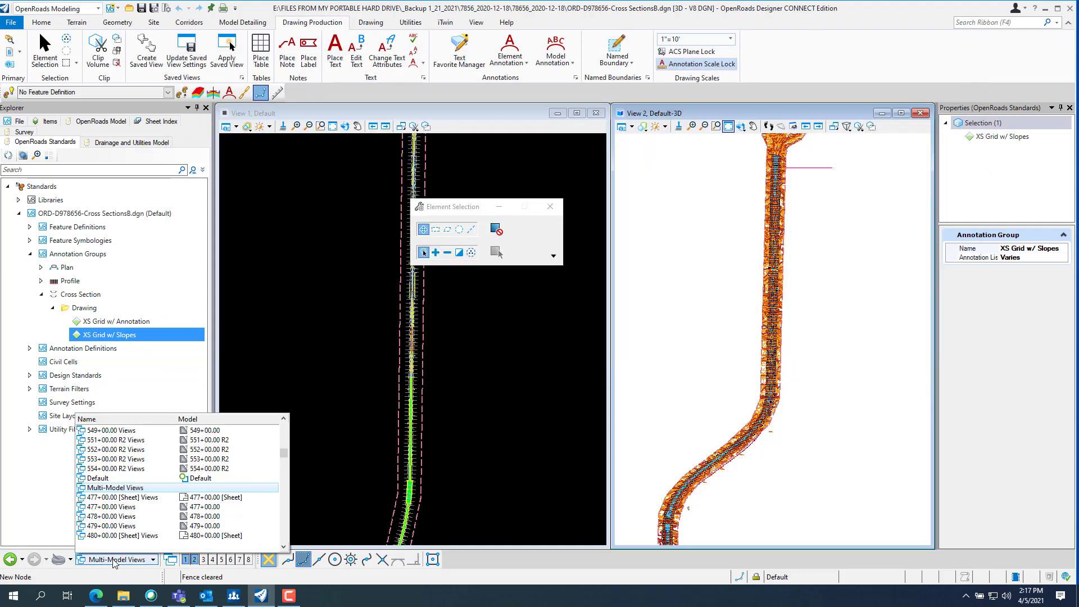
{"action": "scroll", "coordinate": [125, 515], "scroll_direction": "up", "scroll_amount": 5}
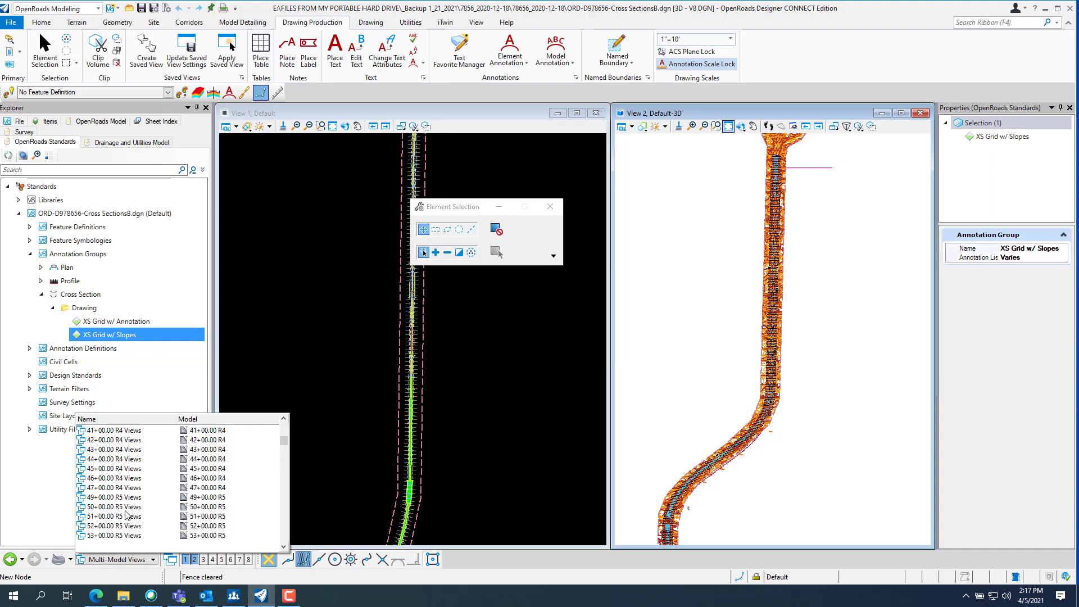
{"action": "scroll", "coordinate": [126, 515], "scroll_direction": "up", "scroll_amount": 3}
{"action": "scroll", "coordinate": [126, 512], "scroll_direction": "down", "scroll_amount": 1}
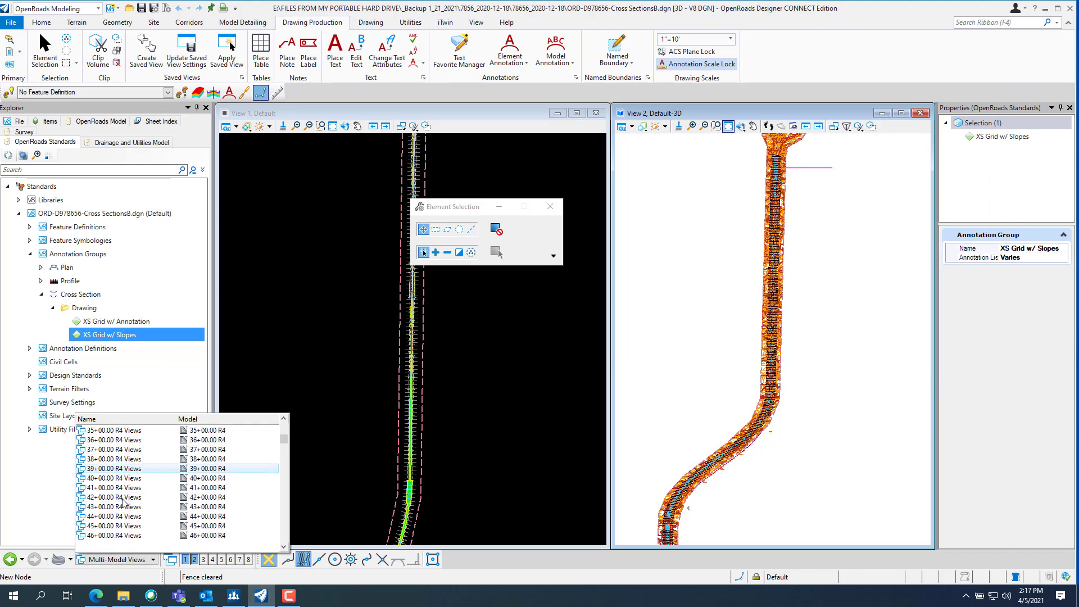
{"action": "left_click", "coordinate": [110, 498]}
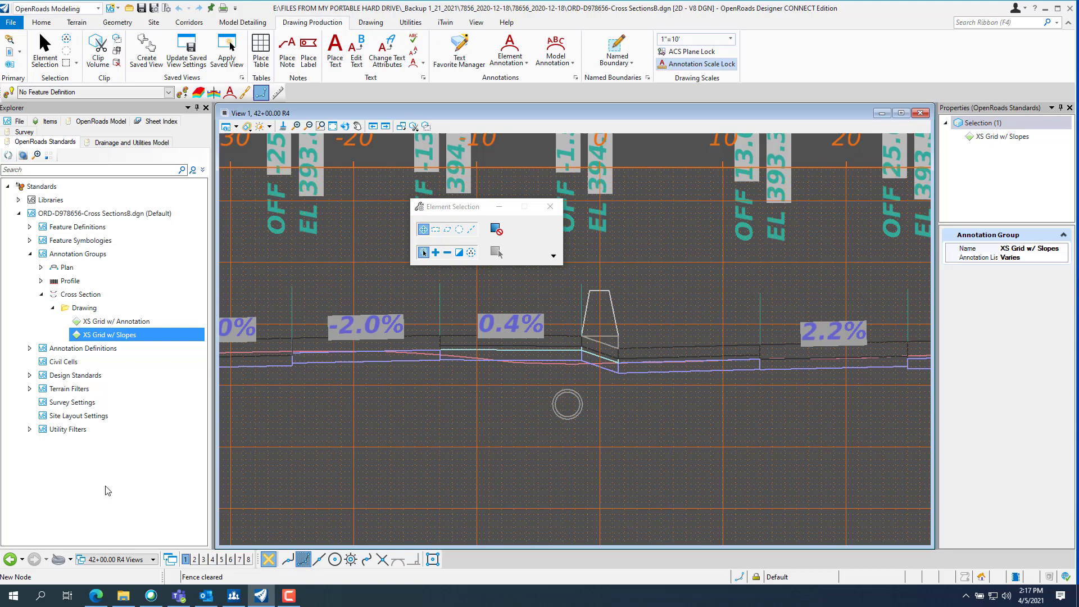
{"action": "scroll", "coordinate": [511, 434], "scroll_direction": "up", "scroll_amount": 4}
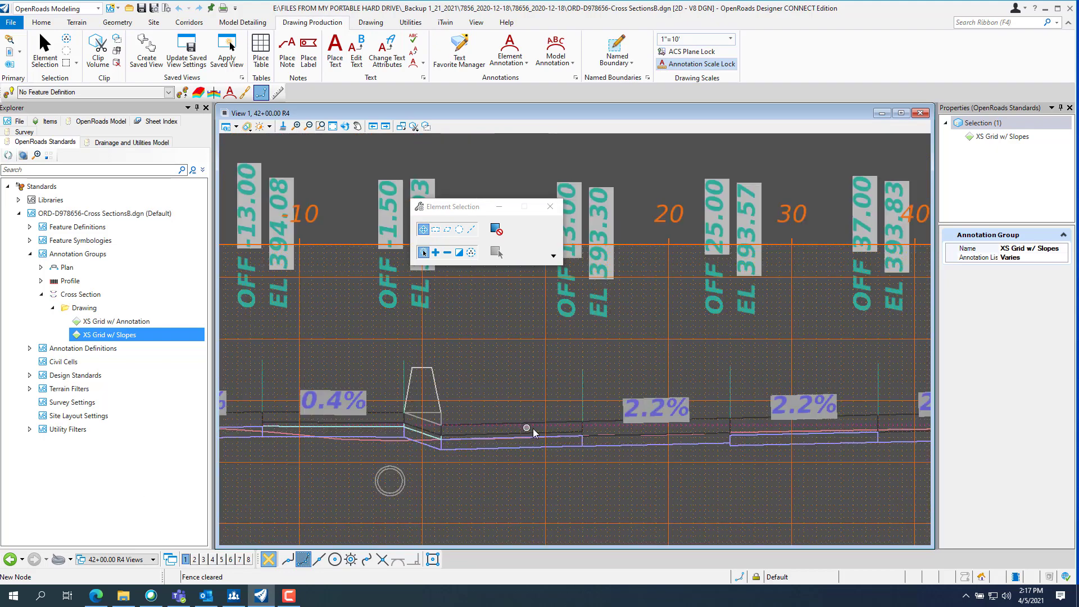
{"action": "scroll", "coordinate": [582, 445], "scroll_direction": "down", "scroll_amount": 4}
Step: Remove the existing model annotations from the current cross section
{"action": "left_click", "coordinate": [573, 62]}
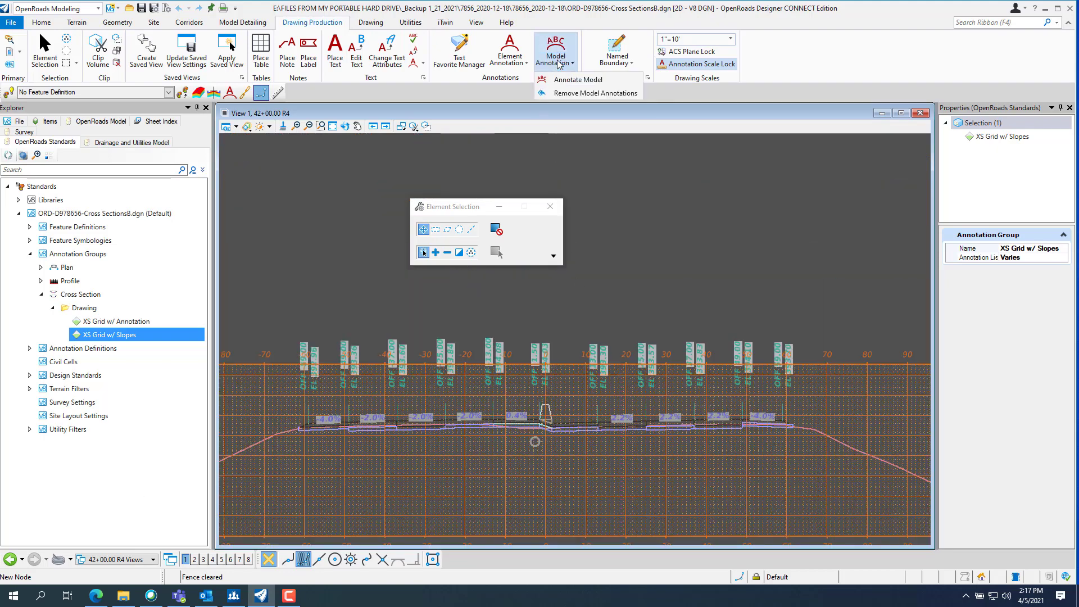
{"action": "left_click", "coordinate": [593, 96]}
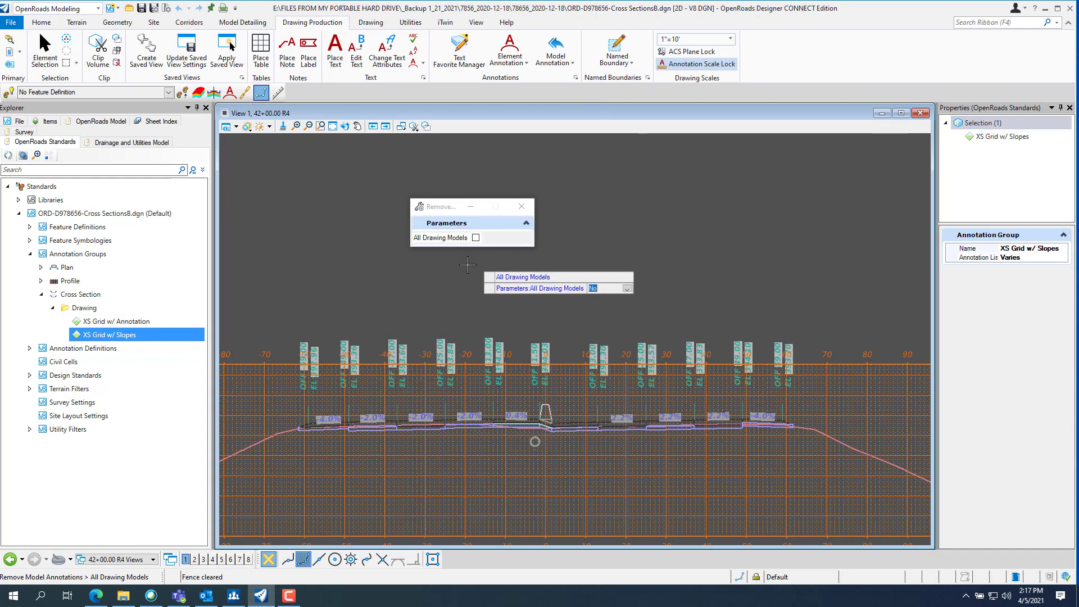
{"action": "left_click", "coordinate": [445, 275]}
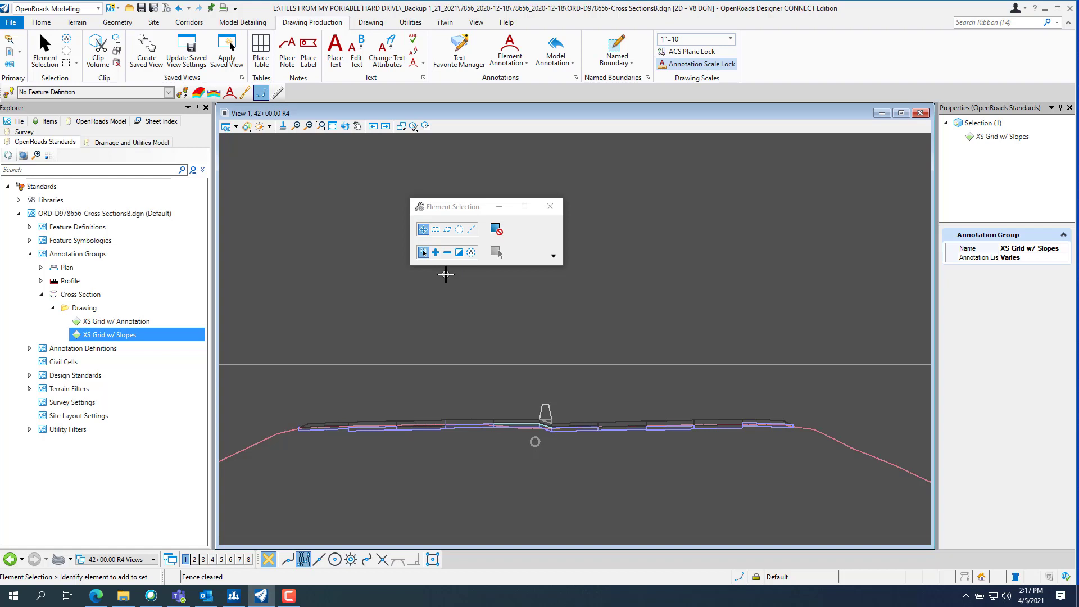
Step: Annotate the section with Cross Section > Drawing > XS Grid w/ Slopes, only the current model
{"action": "left_click", "coordinate": [555, 57]}
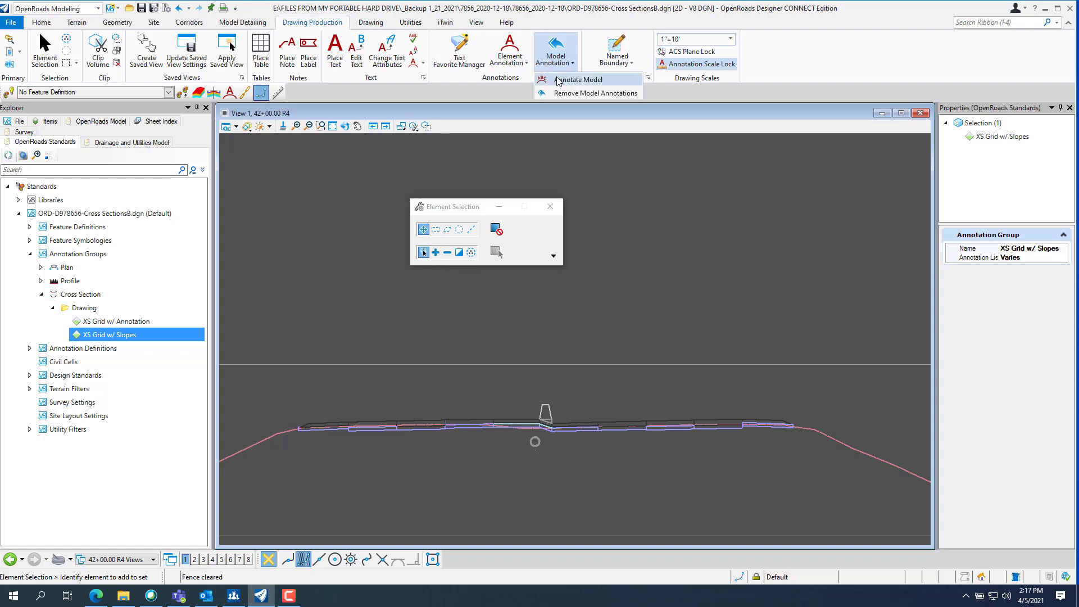
{"action": "left_click", "coordinate": [562, 82]}
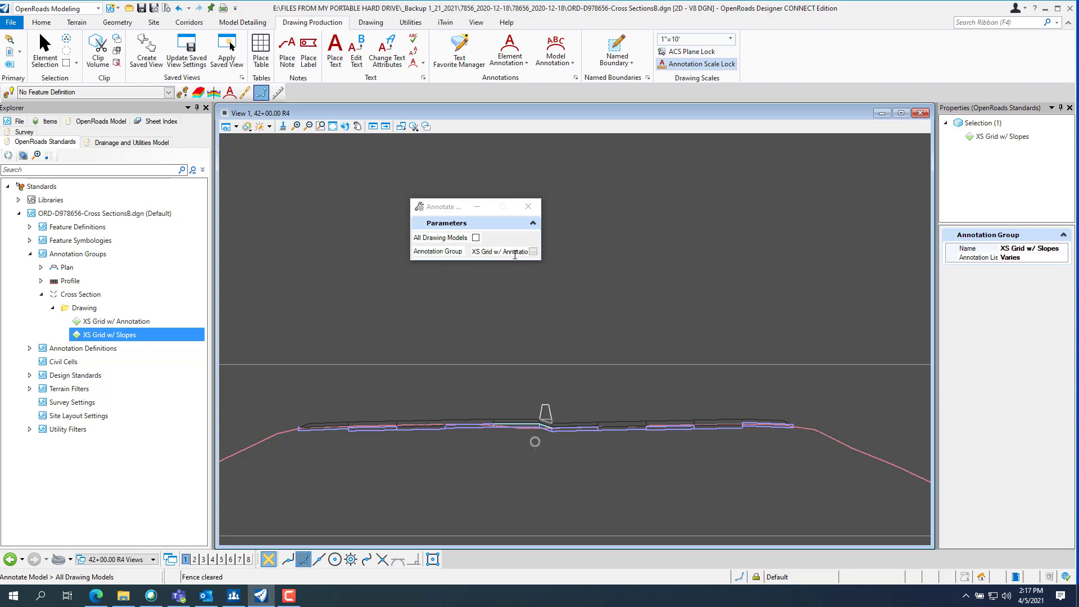
{"action": "left_click", "coordinate": [533, 252]}
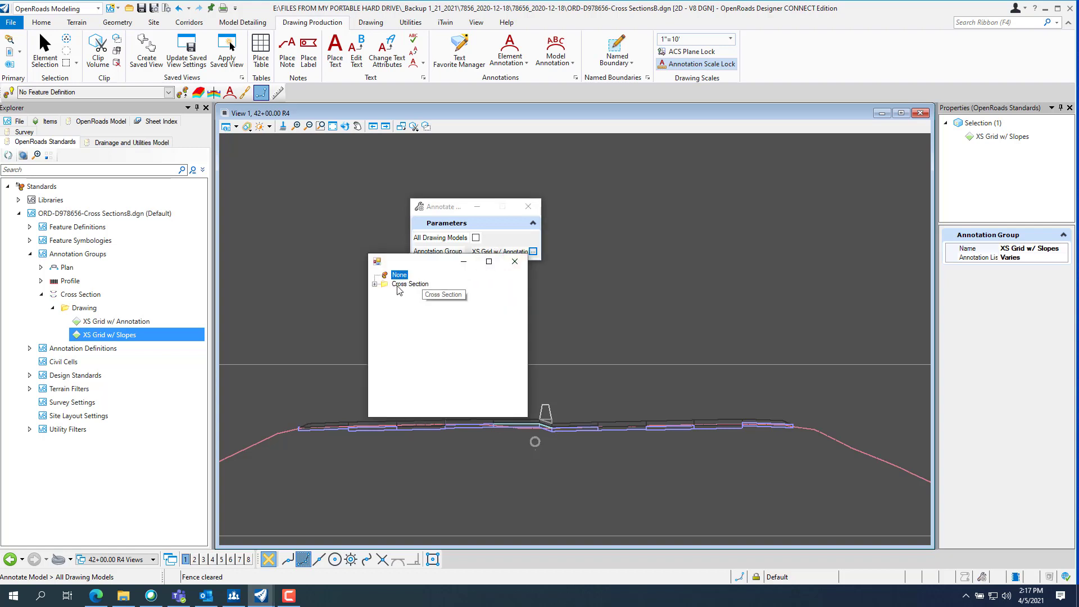
{"action": "left_click", "coordinate": [375, 285]}
{"action": "left_click", "coordinate": [385, 293]}
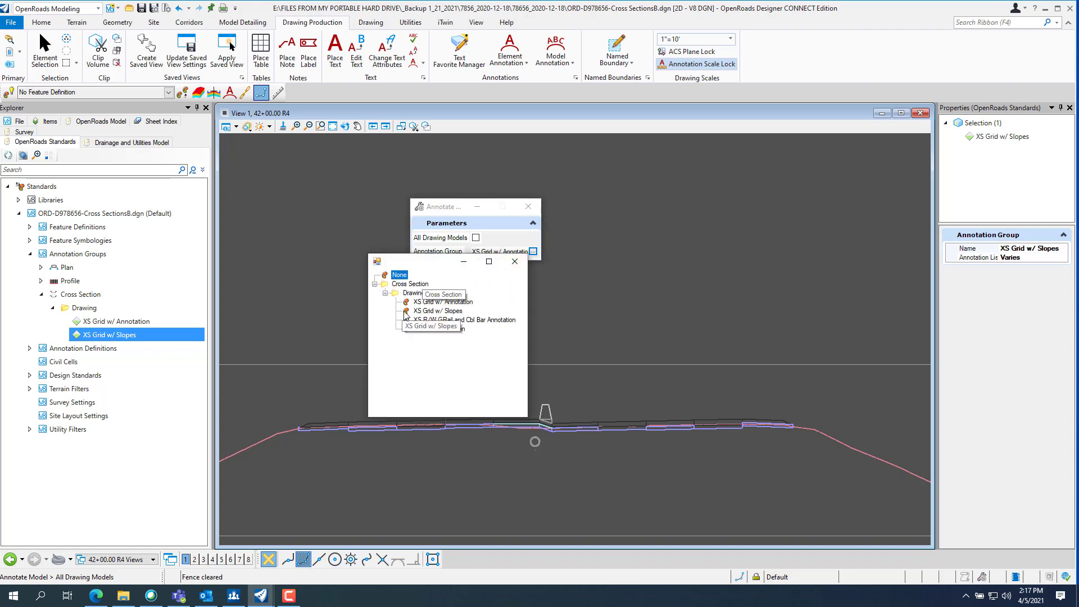
{"action": "double_click", "coordinate": [436, 312]}
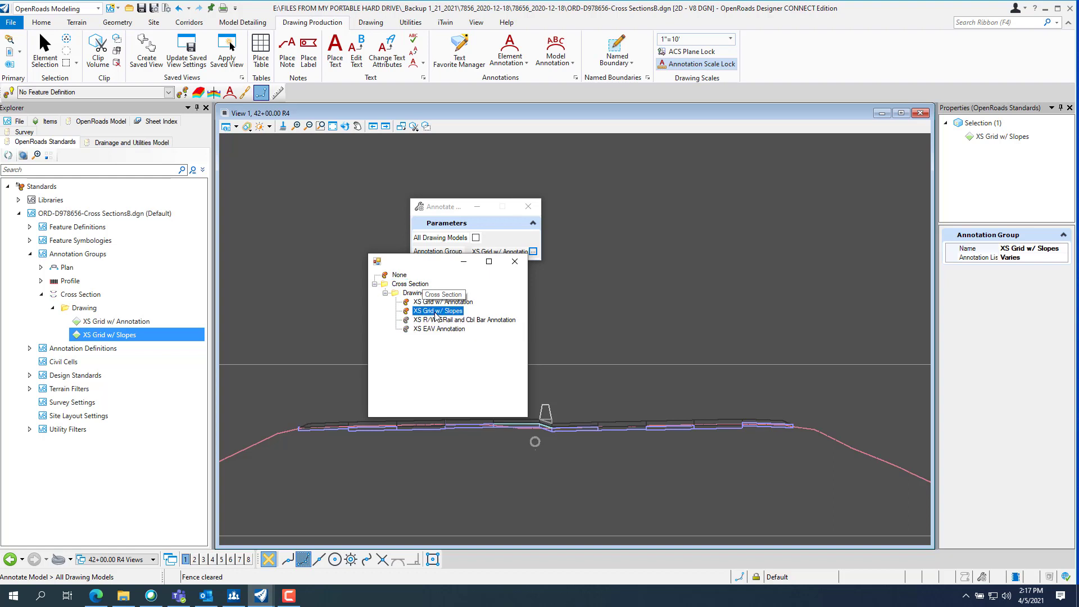
{"action": "left_click", "coordinate": [573, 297]}
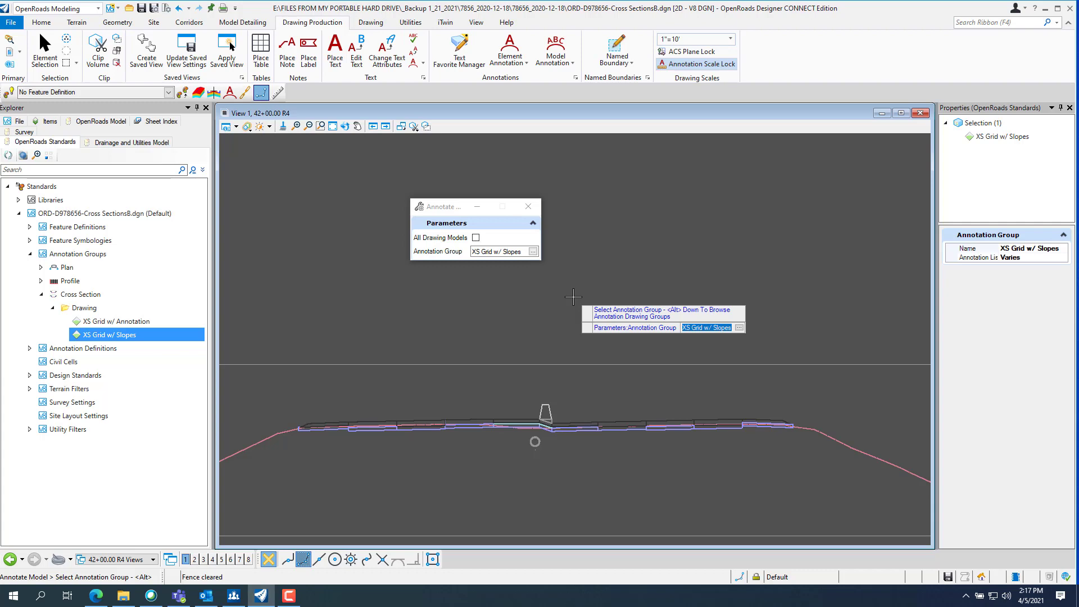
{"action": "left_click", "coordinate": [538, 331]}
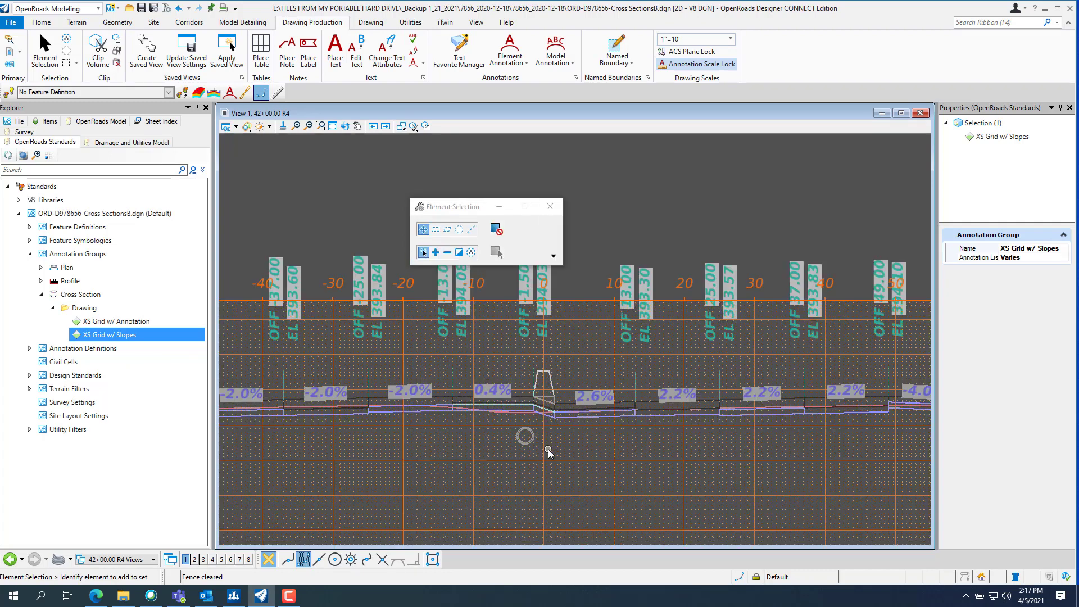
Step: Zoom the cross section, glance at the XS Grid w/ Slopes options, then open the View Group list
{"action": "scroll", "coordinate": [549, 452], "scroll_direction": "up", "scroll_amount": 1}
{"action": "scroll", "coordinate": [535, 376], "scroll_direction": "down", "scroll_amount": 1}
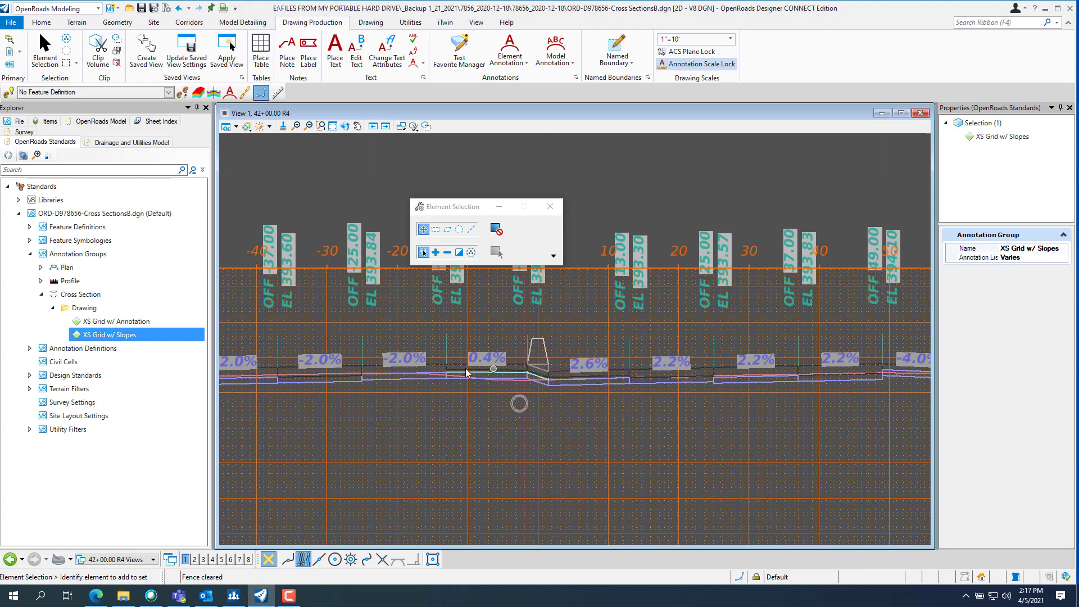
{"action": "right_click", "coordinate": [142, 337]}
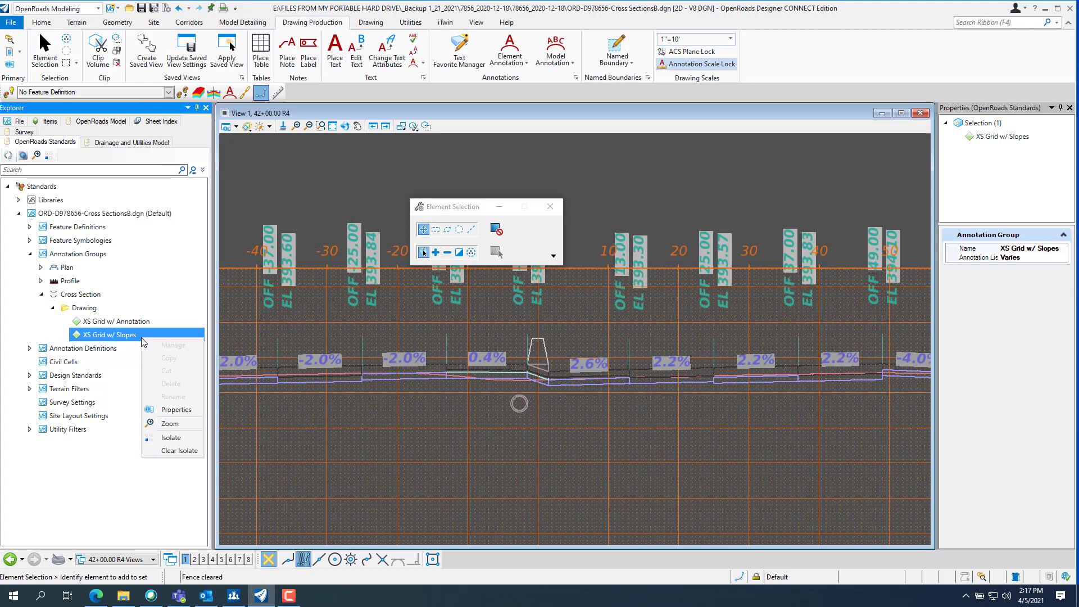
{"action": "left_click", "coordinate": [357, 183]}
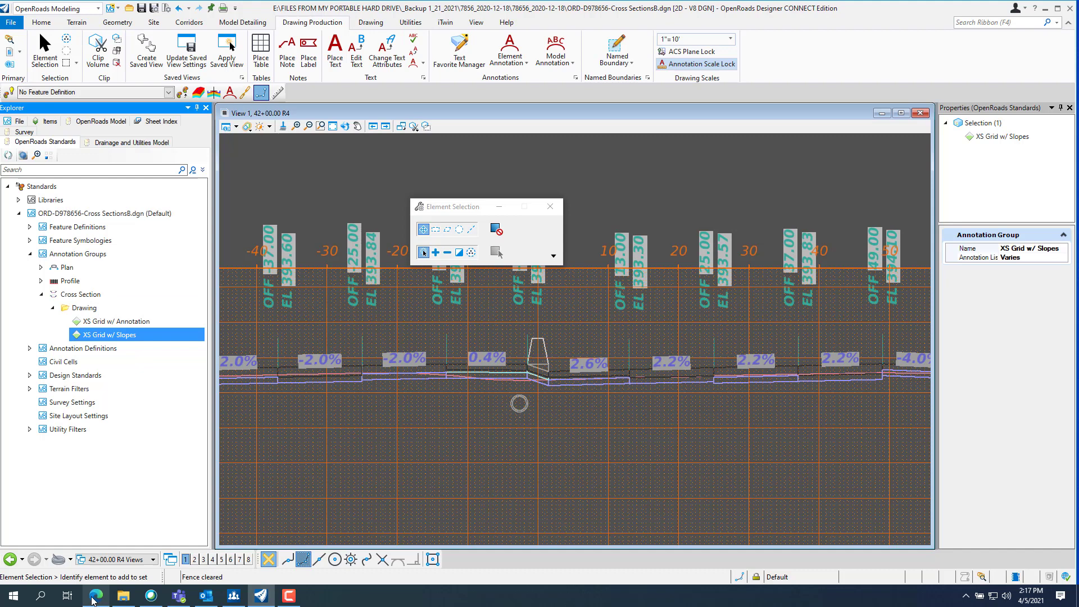
{"action": "mouse_move", "coordinate": [94, 600]}
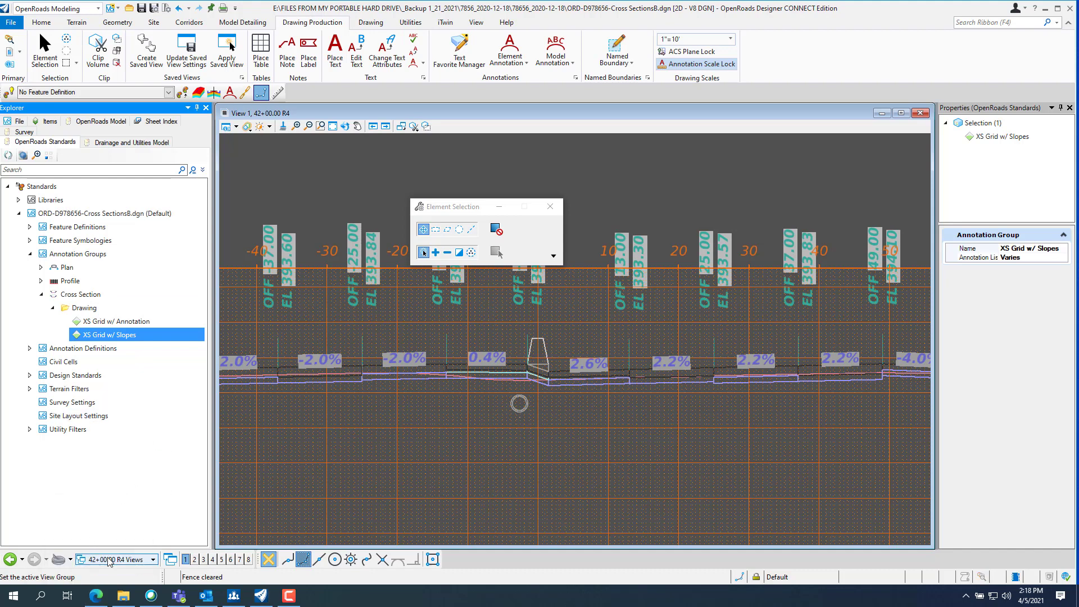
{"action": "left_click", "coordinate": [108, 560]}
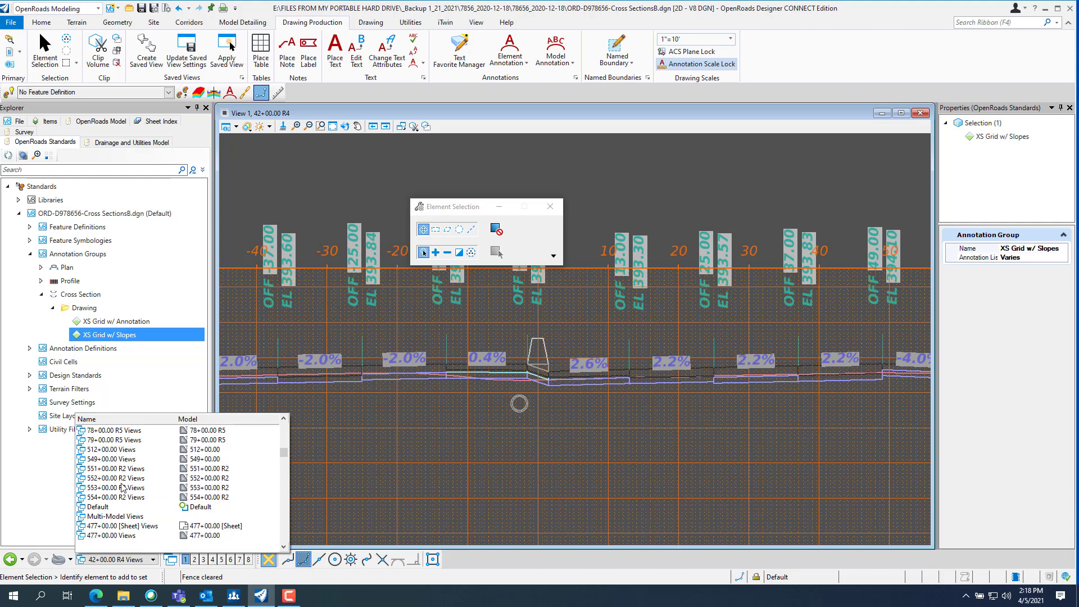
{"action": "left_click", "coordinate": [124, 492]}
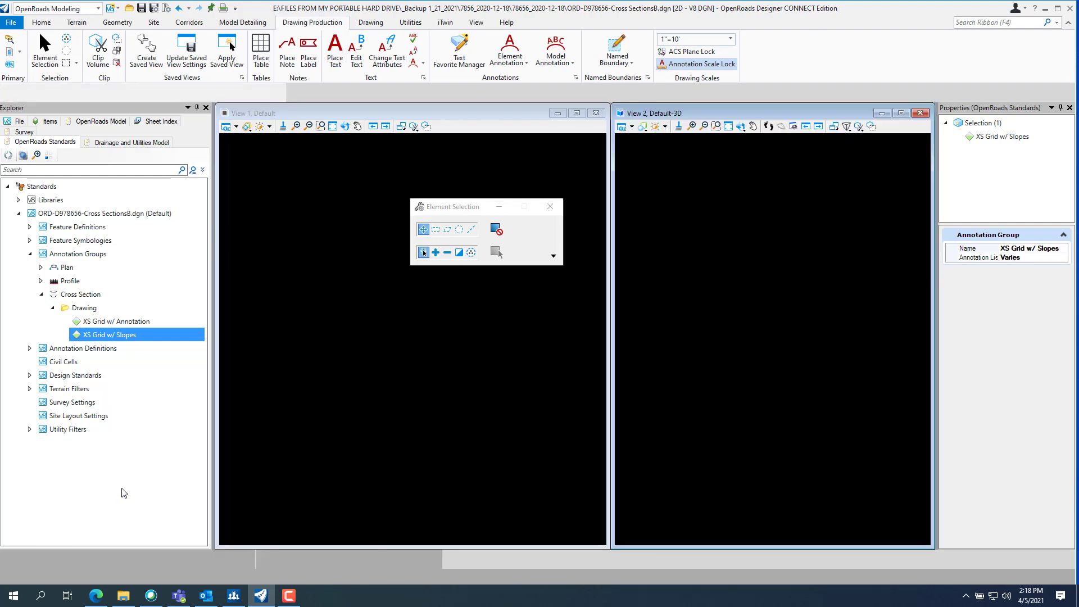
{"action": "right_click", "coordinate": [116, 336]}
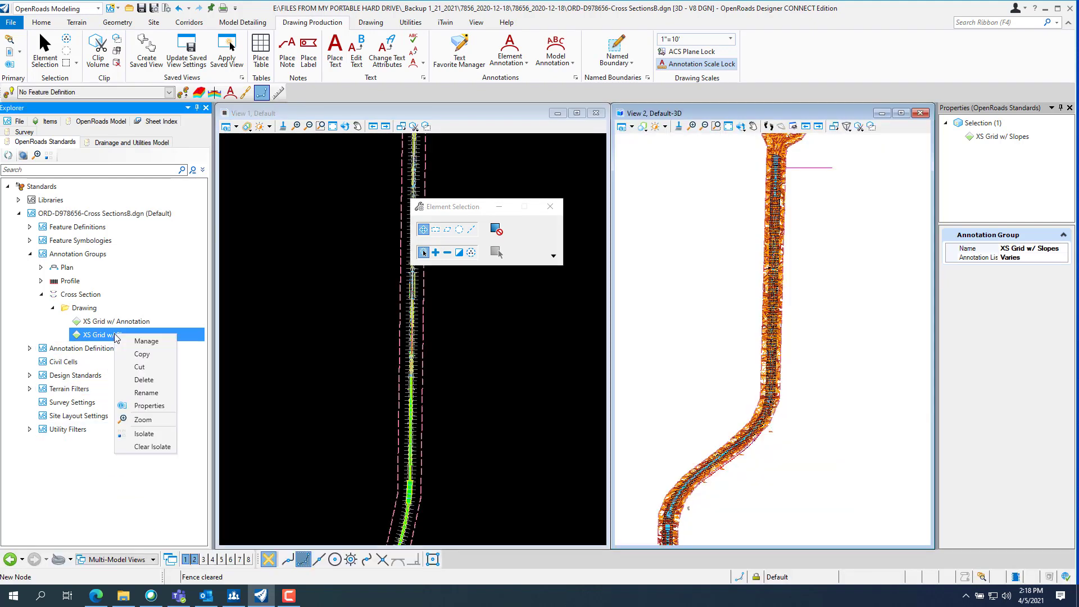
{"action": "left_click", "coordinate": [142, 341]}
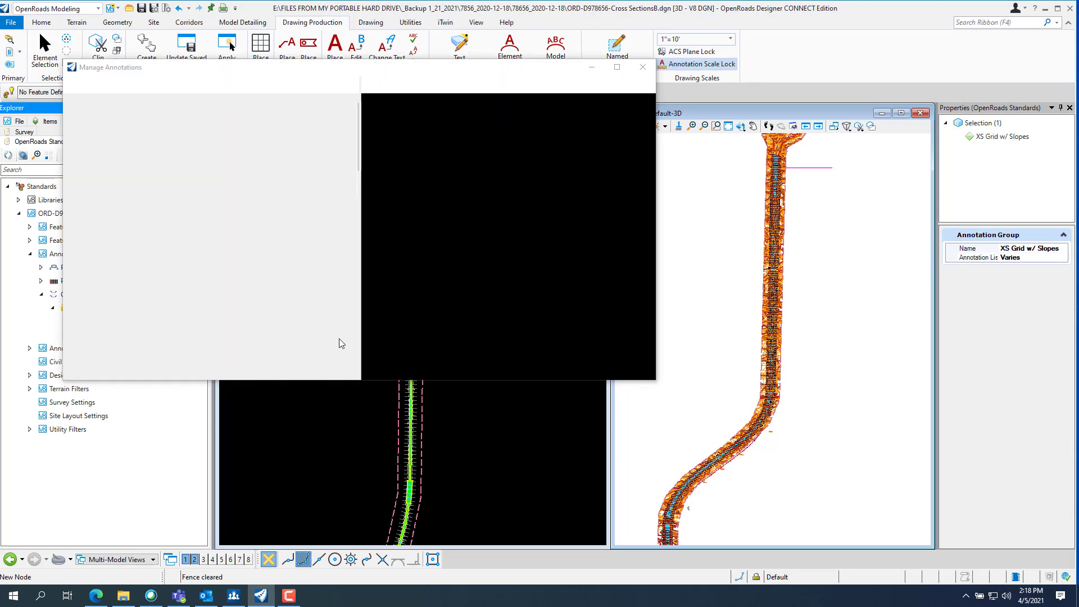
{"action": "left_click", "coordinate": [339, 116]}
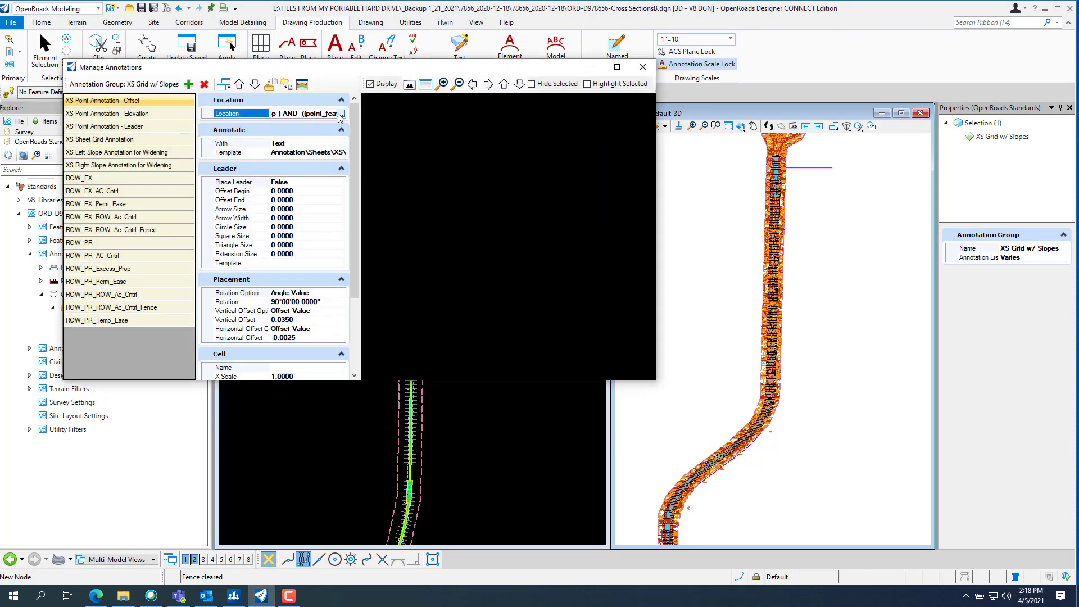
{"action": "left_click", "coordinate": [341, 114]}
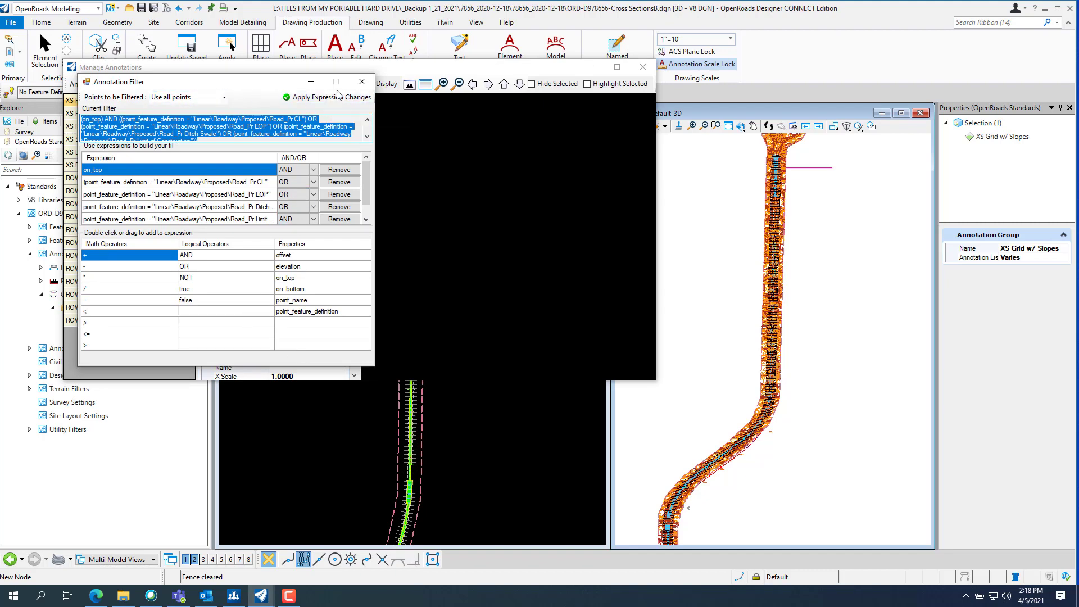
{"action": "left_click", "coordinate": [362, 83]}
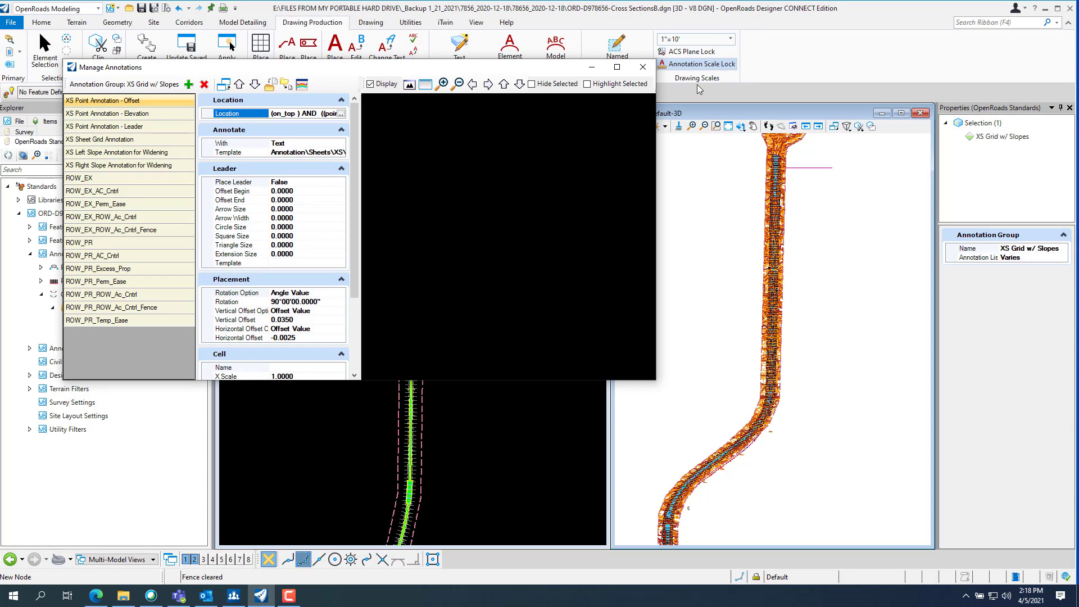
{"action": "left_click", "coordinate": [643, 68]}
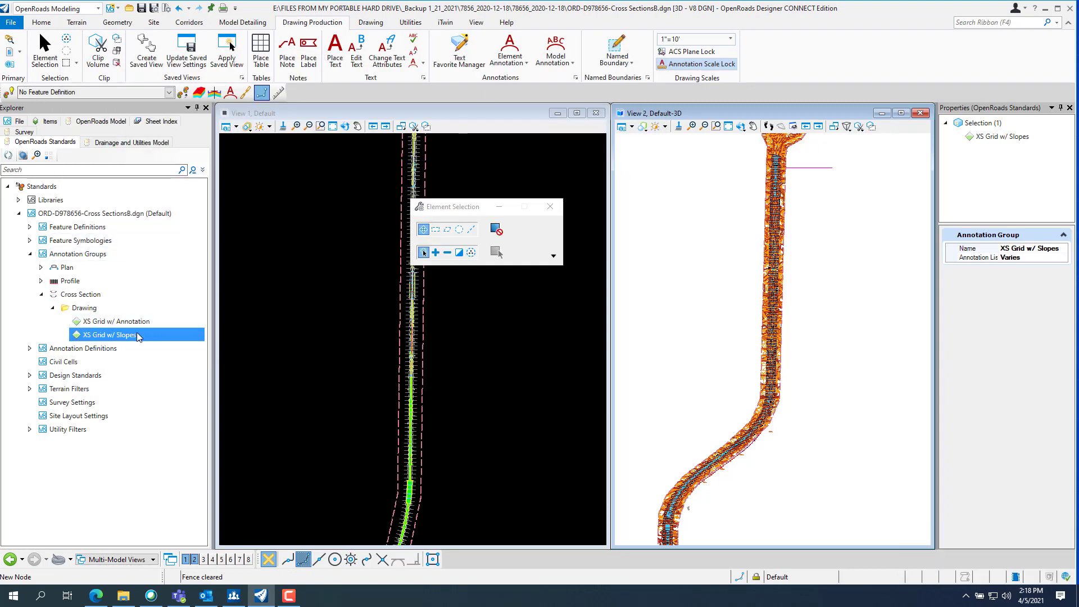
Step: Inspect the left and right Widening slope annotations and open the left one's Location filter
{"action": "left_click", "coordinate": [112, 337]}
{"action": "right_click", "coordinate": [111, 338]}
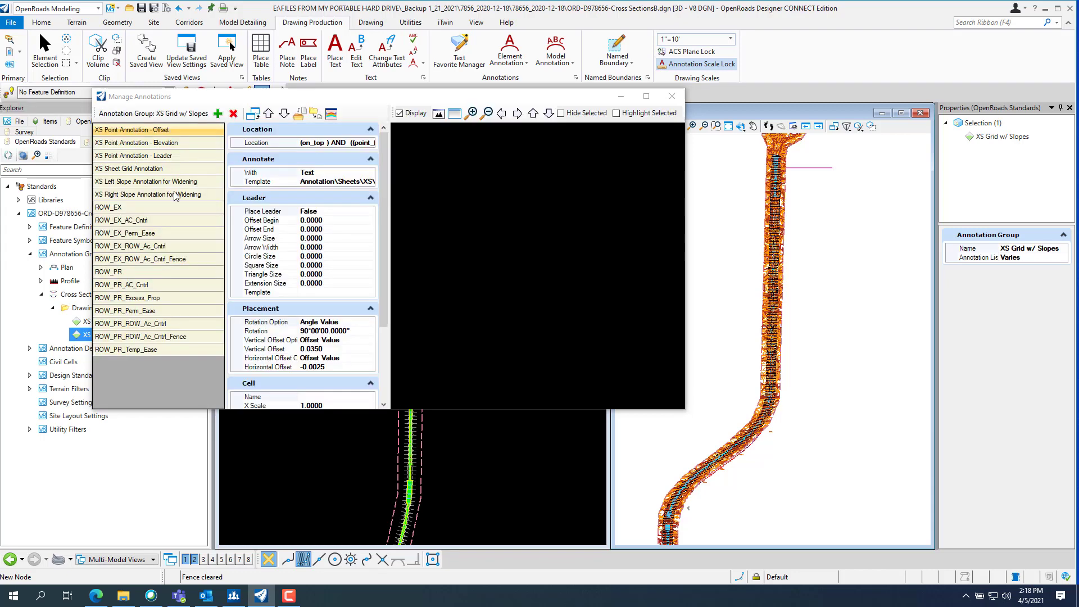
{"action": "left_click", "coordinate": [150, 183]}
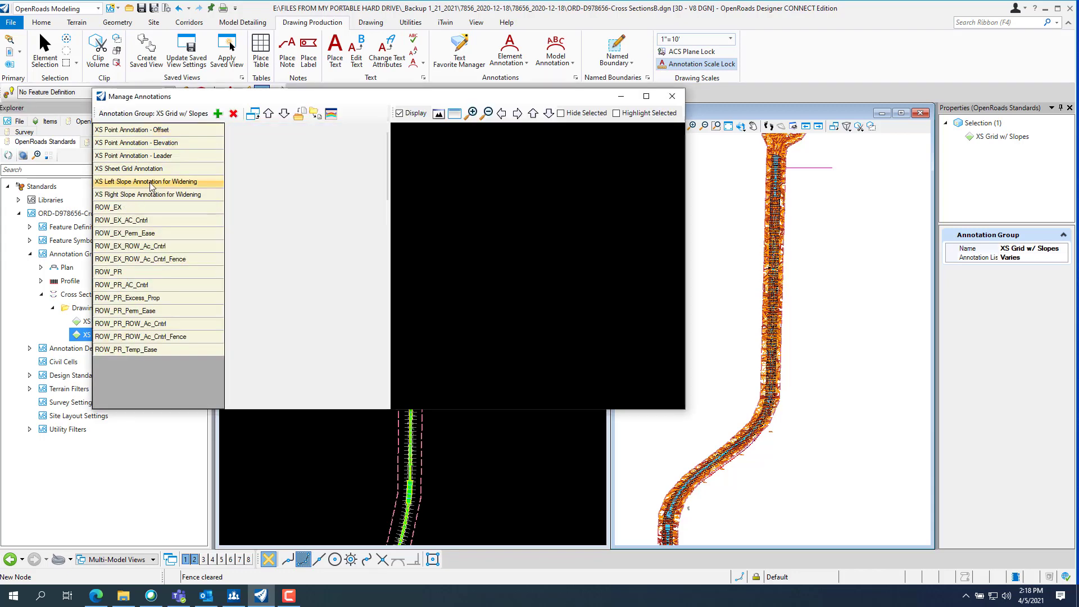
{"action": "left_click", "coordinate": [142, 195]}
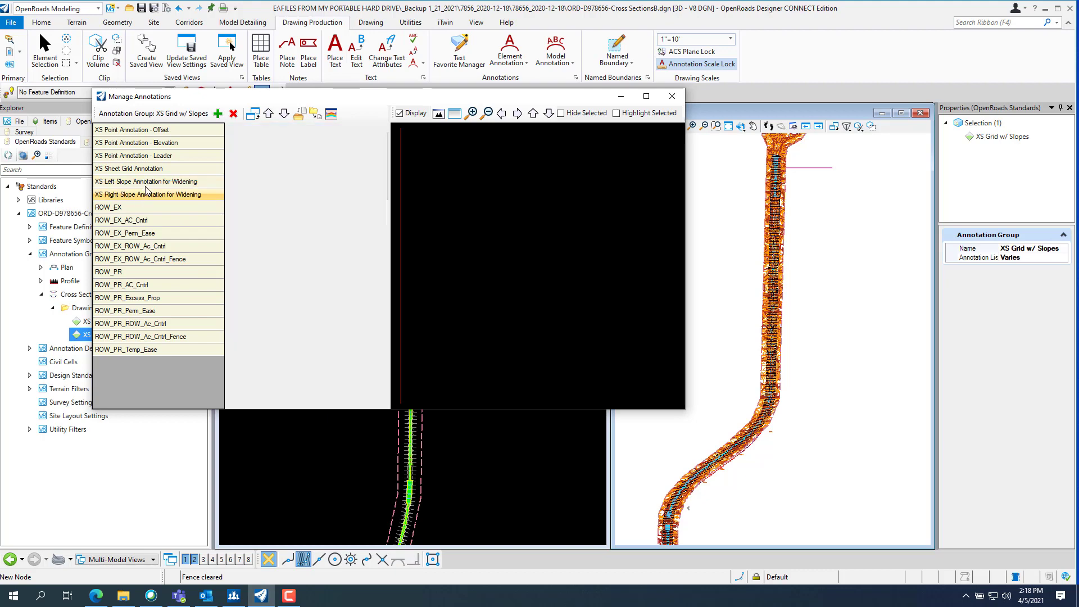
{"action": "left_click", "coordinate": [145, 188]}
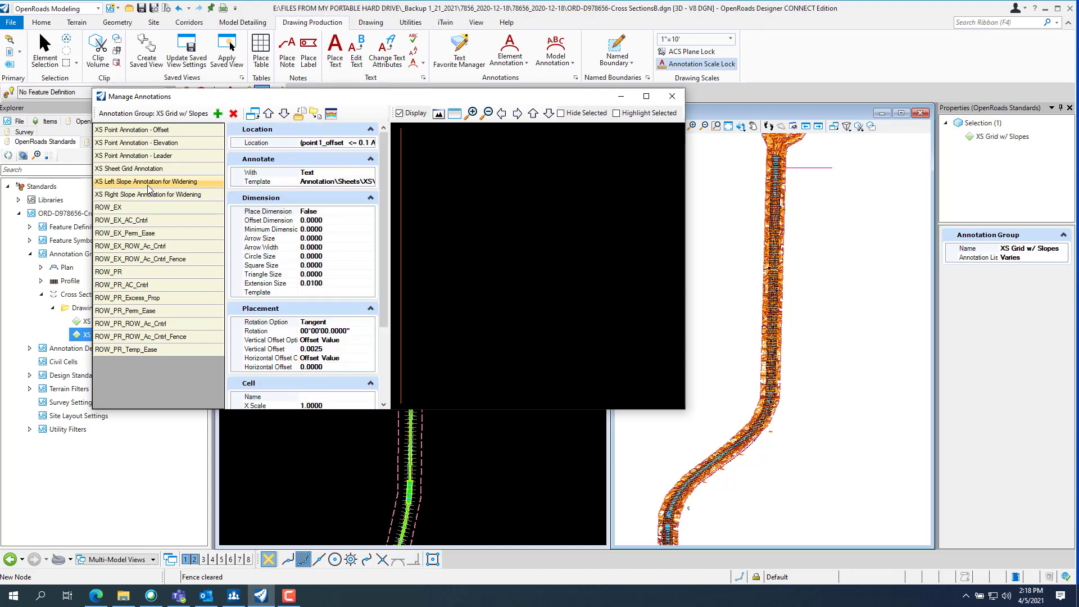
{"action": "left_click", "coordinate": [344, 147]}
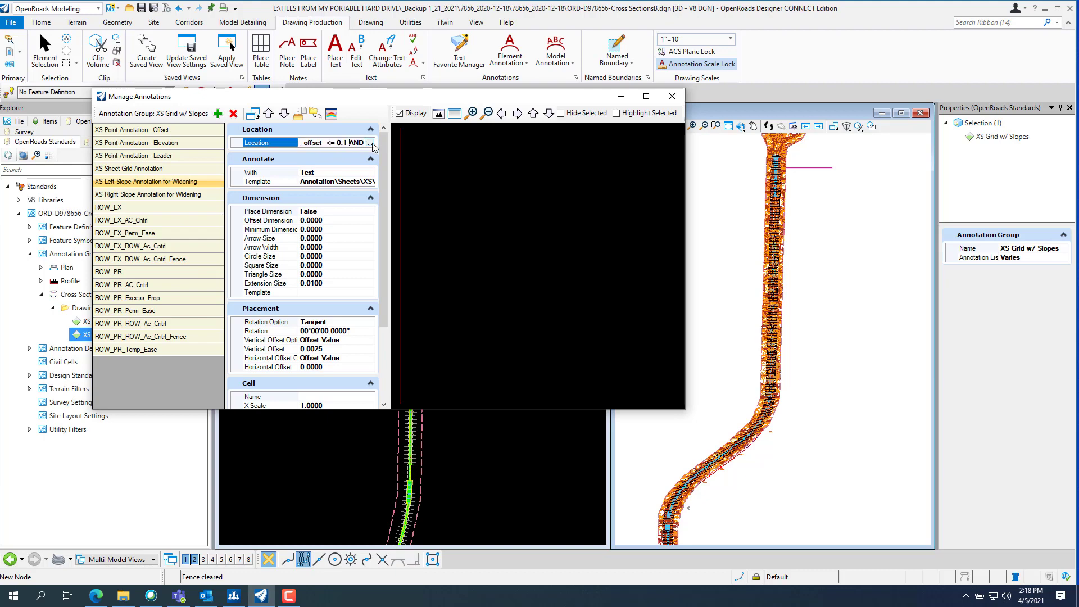
{"action": "left_click", "coordinate": [373, 147]}
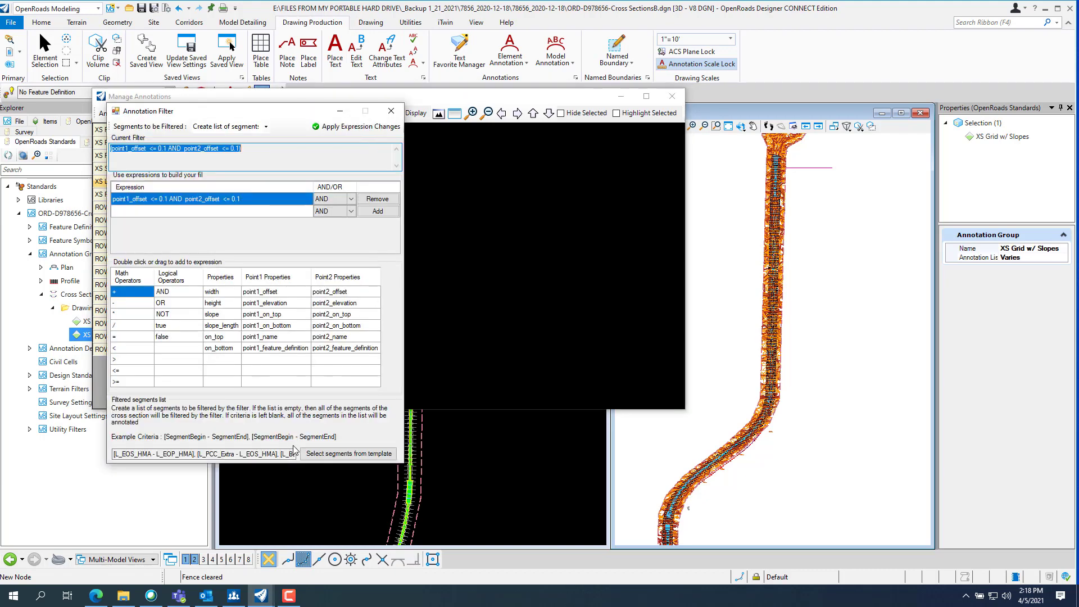
Step: Browse Project Templates and the _ORD-3/7/2018 group, then close the segment picker and filter
{"action": "left_click", "coordinate": [320, 454]}
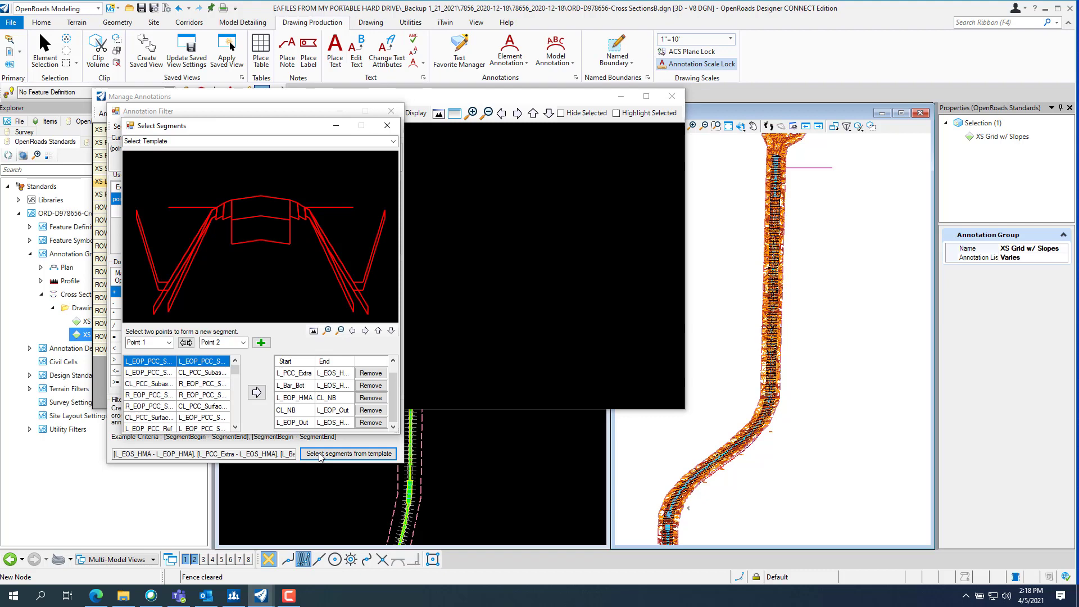
{"action": "left_click", "coordinate": [393, 141]}
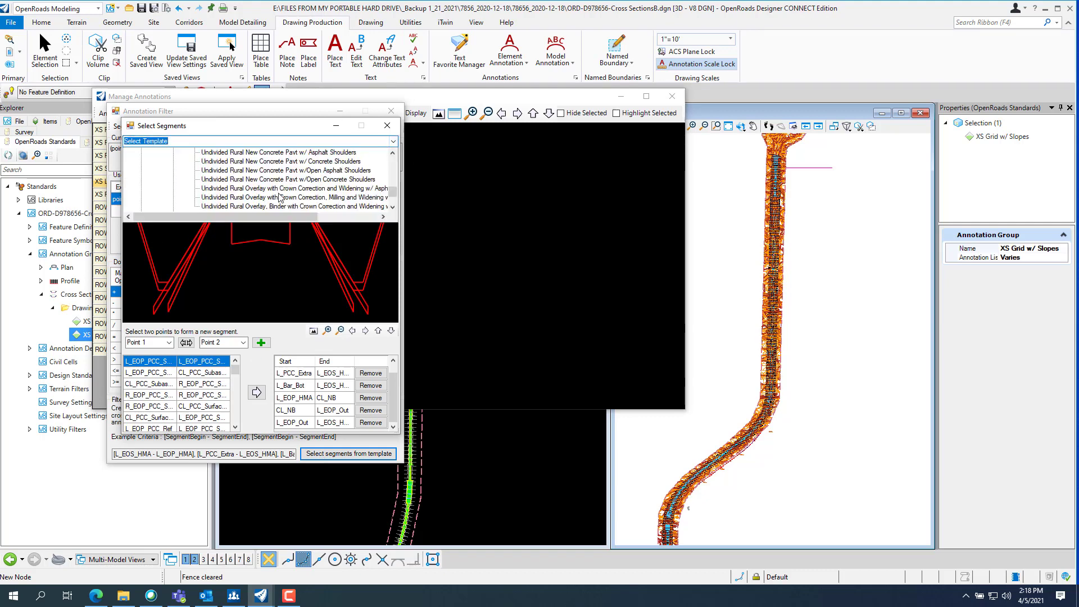
{"action": "scroll", "coordinate": [280, 197], "scroll_direction": "down", "scroll_amount": 2}
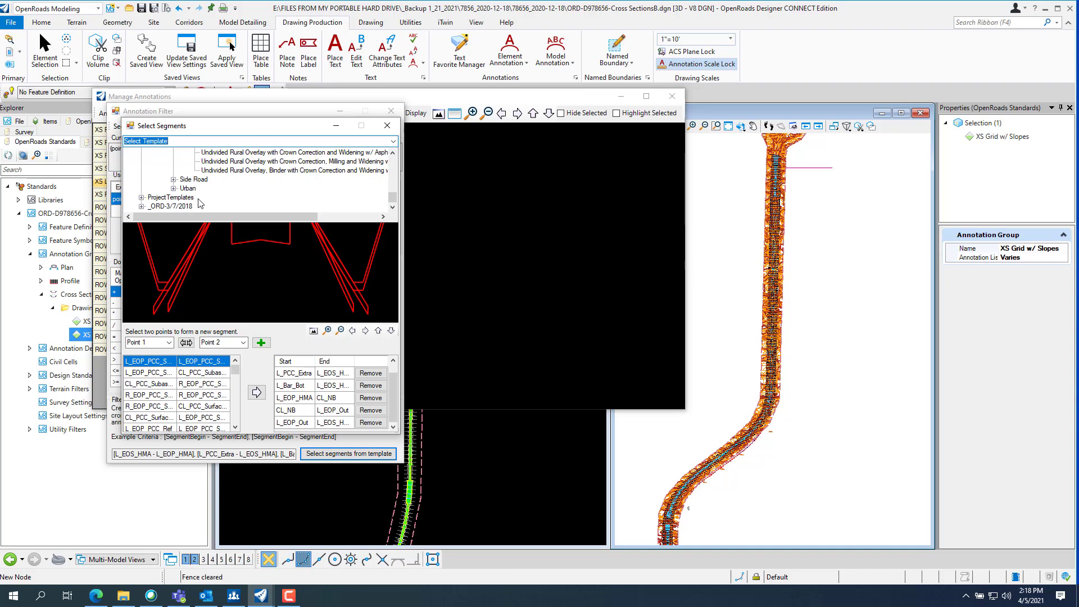
{"action": "left_click", "coordinate": [141, 198]}
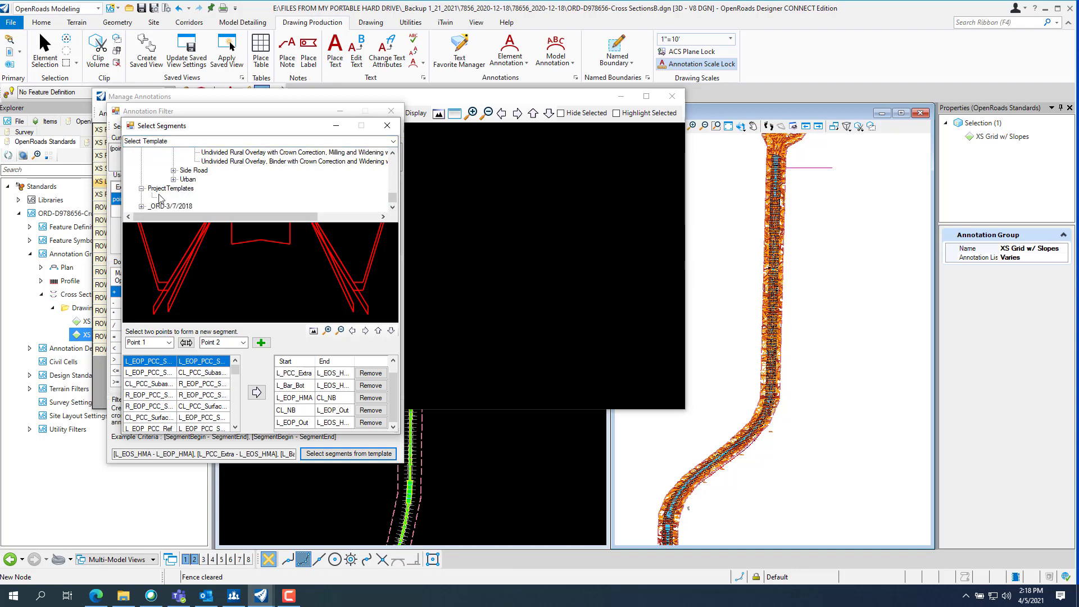
{"action": "left_click", "coordinate": [141, 189]}
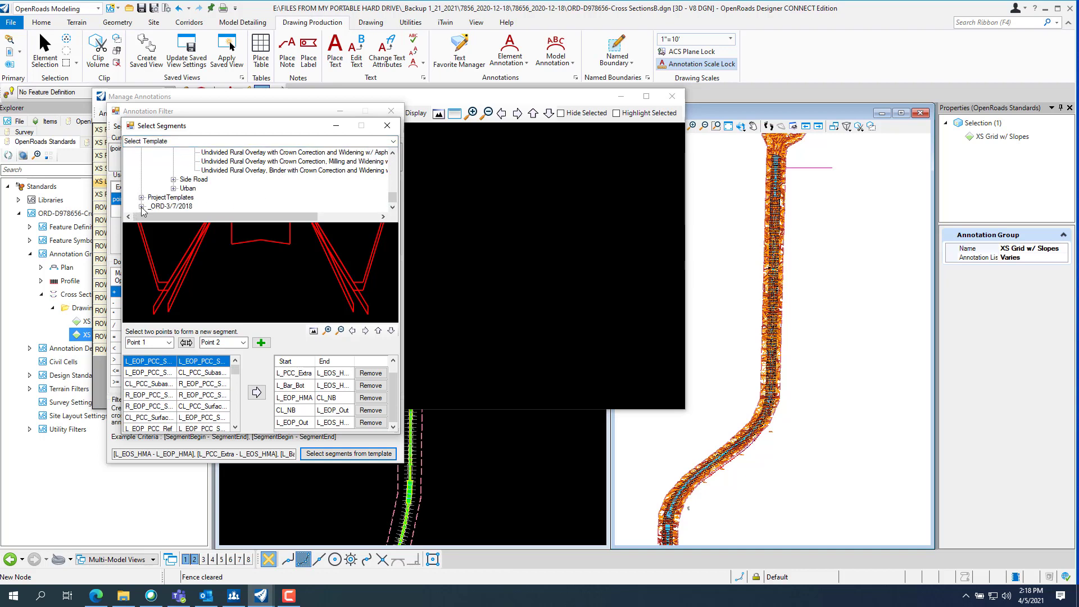
{"action": "left_click", "coordinate": [141, 206]}
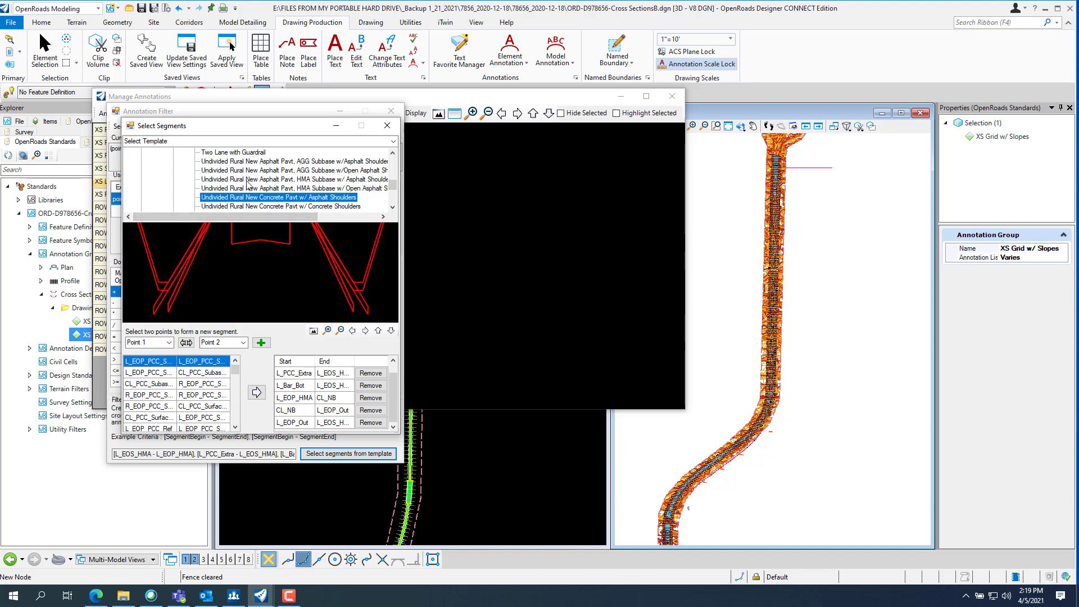
{"action": "left_click", "coordinate": [390, 127]}
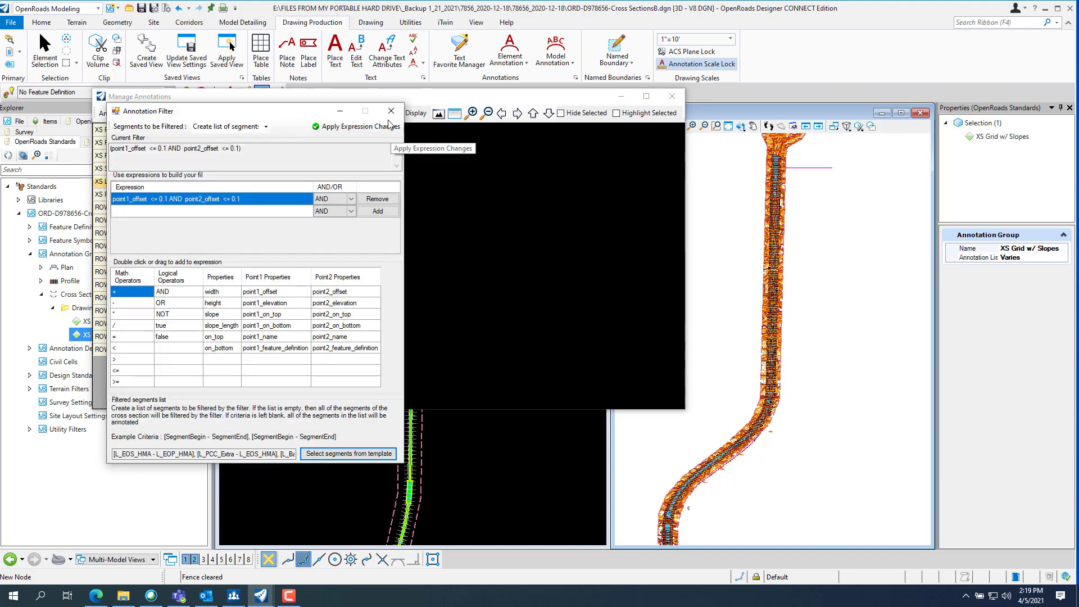
{"action": "left_click", "coordinate": [390, 111]}
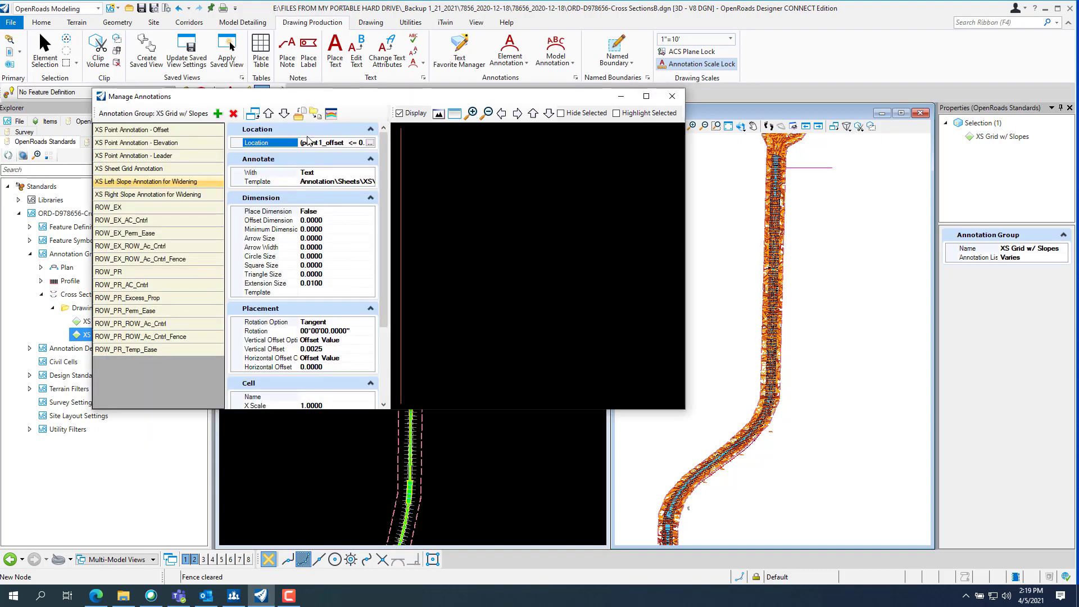
Step: Close the annotation manager and open the Create Template editor from Corridors
{"action": "left_click", "coordinate": [672, 96]}
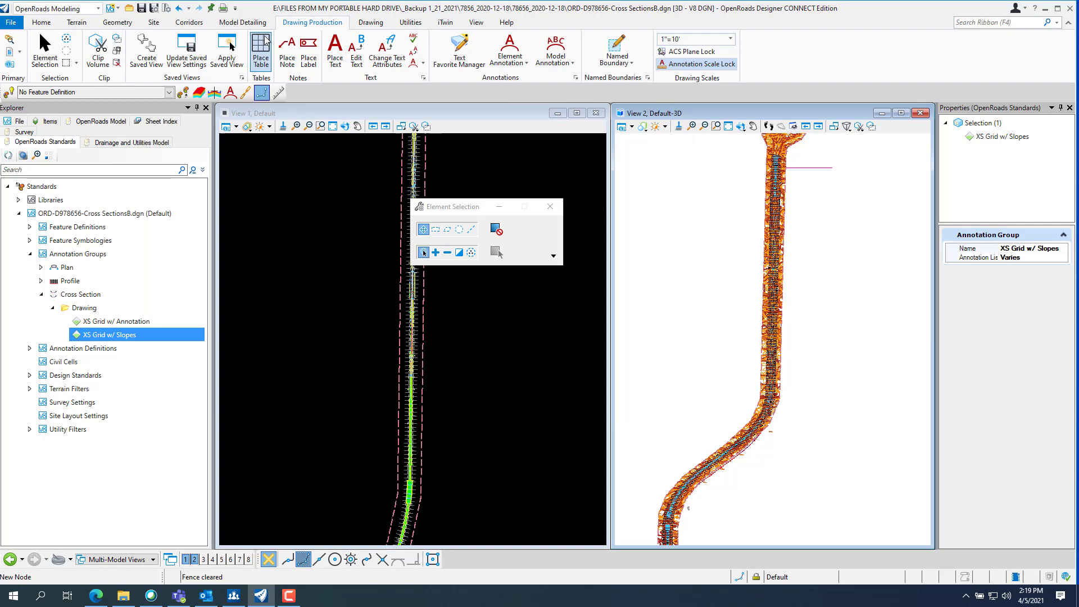
{"action": "left_click", "coordinate": [194, 27]}
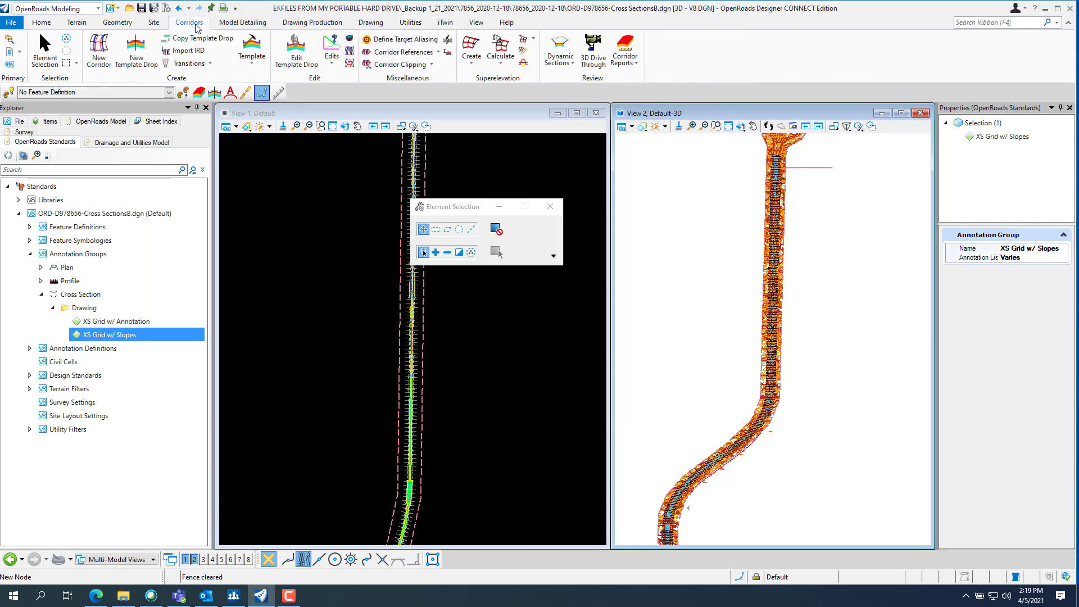
{"action": "left_click", "coordinate": [249, 62]}
{"action": "left_click", "coordinate": [249, 52]}
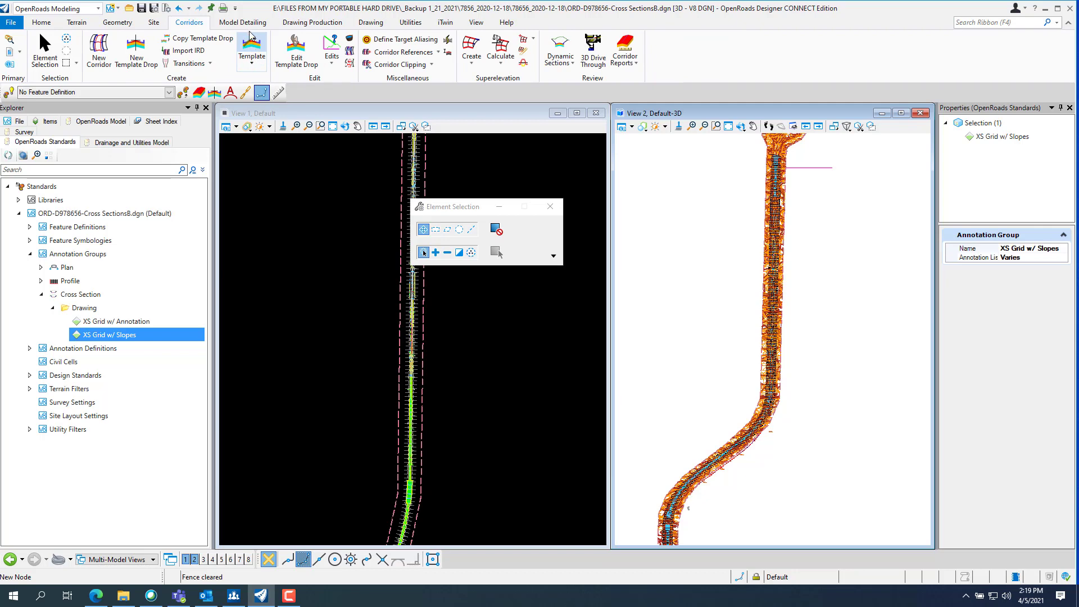
{"action": "left_click", "coordinate": [251, 42]}
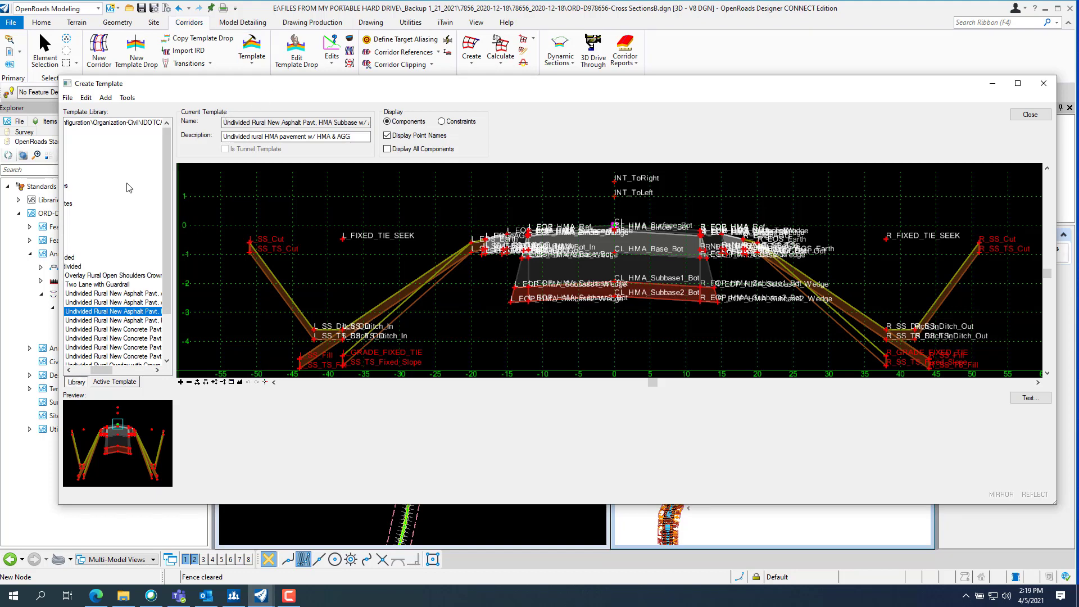
Step: Open ORD-IDOT.itl without saving the old library, widen the list, and close saving changes
{"action": "left_click", "coordinate": [68, 97]}
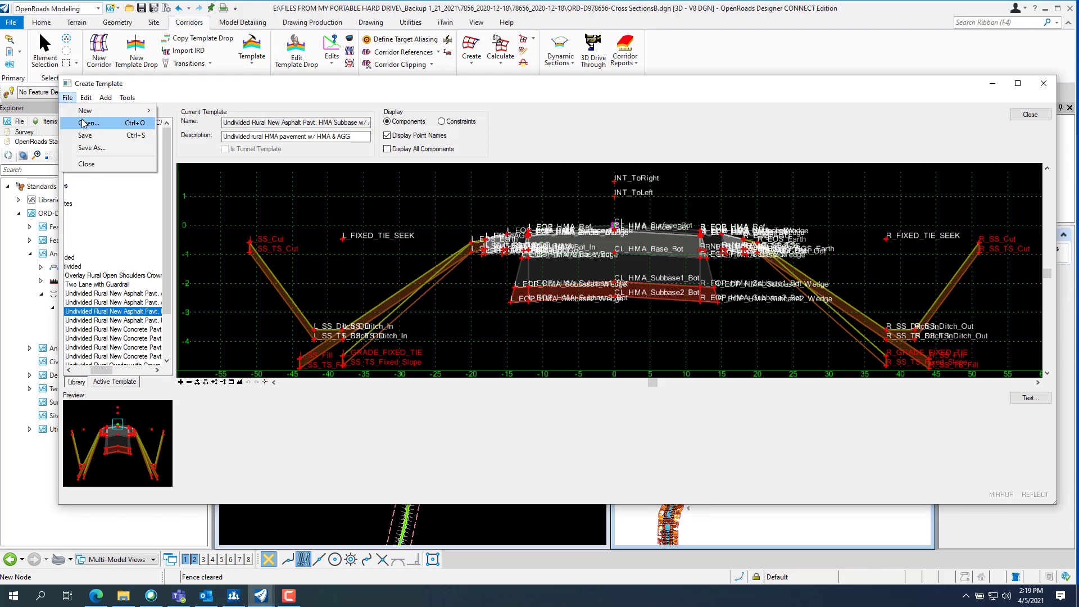
{"action": "left_click", "coordinate": [76, 120]}
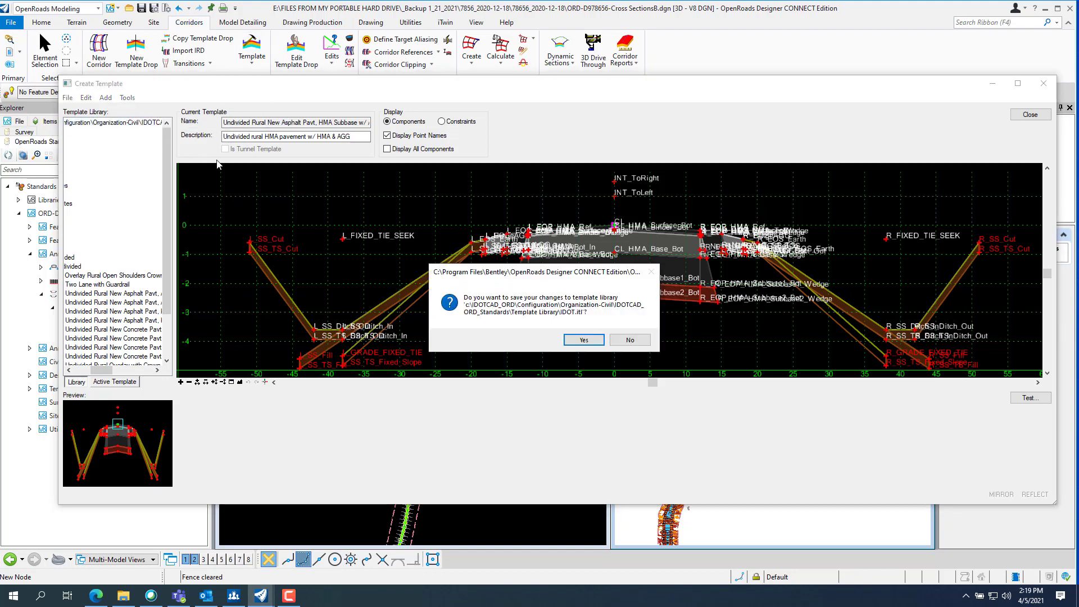
{"action": "left_click", "coordinate": [627, 349]}
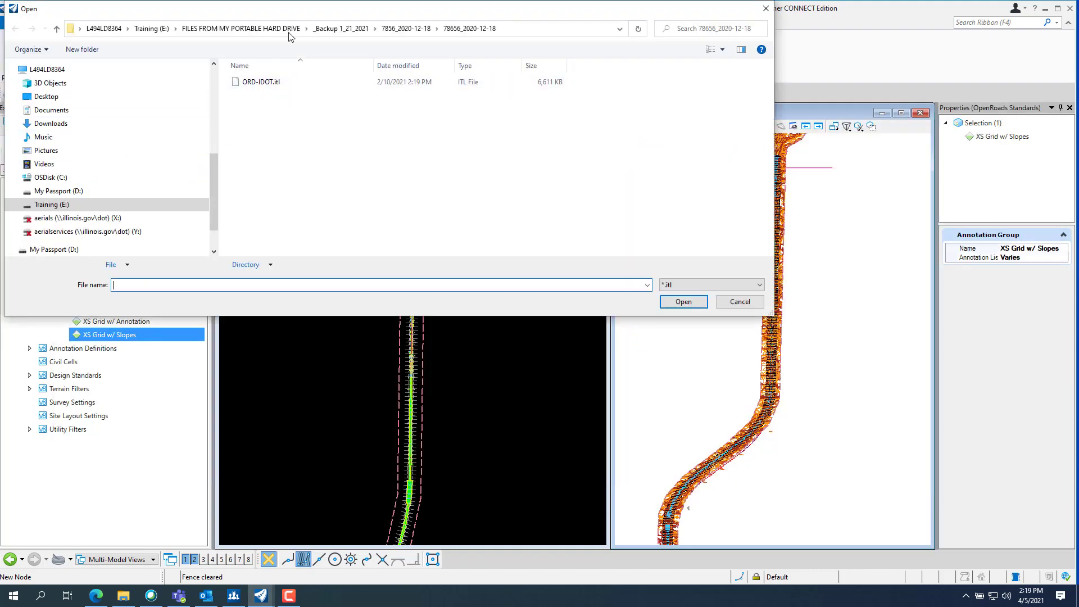
{"action": "left_click", "coordinate": [450, 82]}
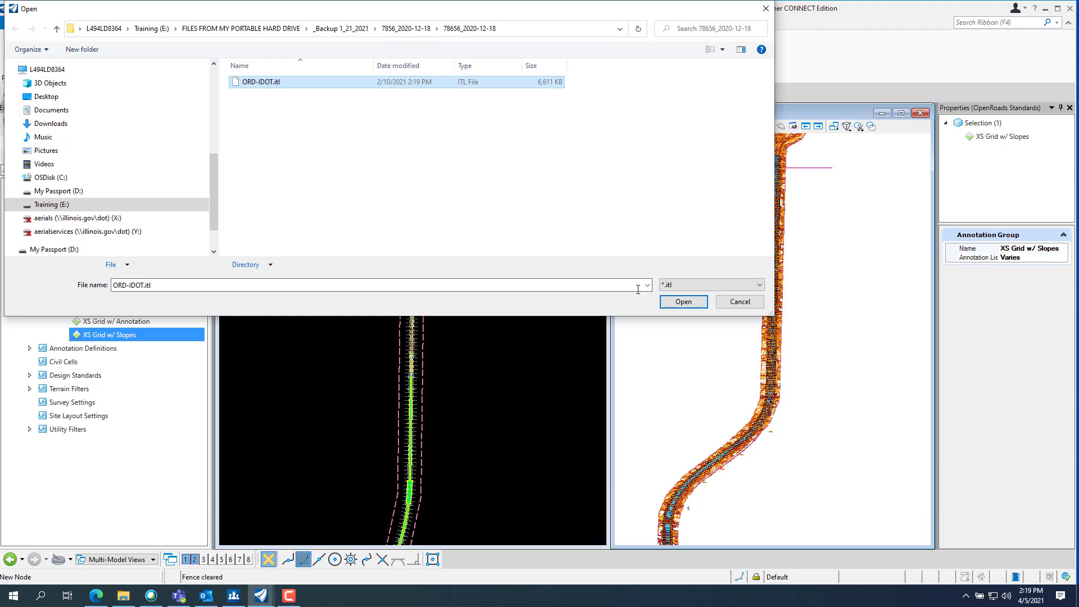
{"action": "left_click", "coordinate": [684, 301]}
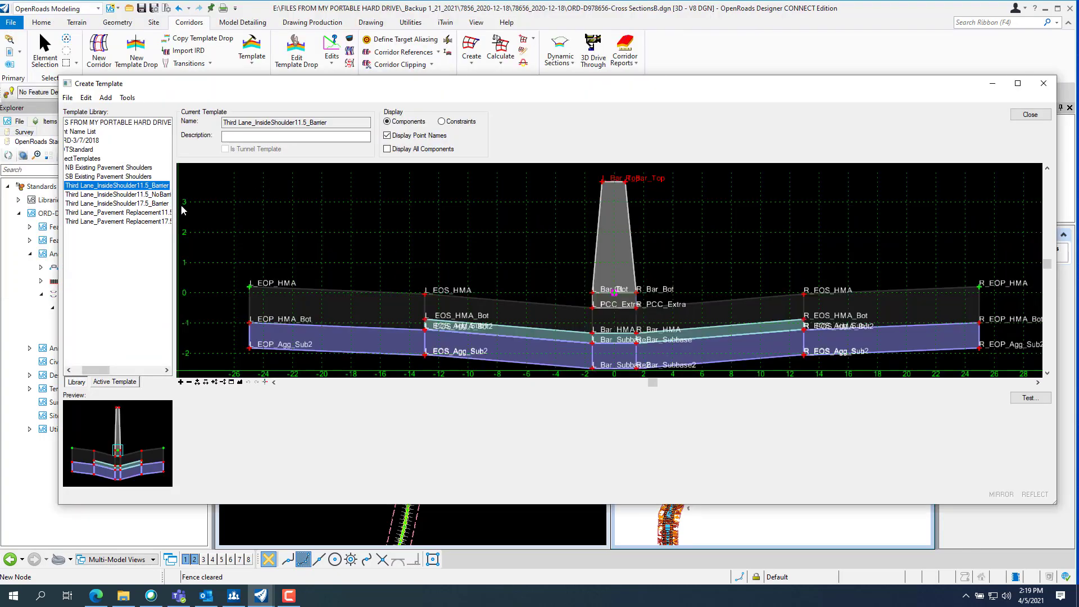
{"action": "left_click_drag", "start_coordinate": [174, 204], "coordinate": [283, 214]}
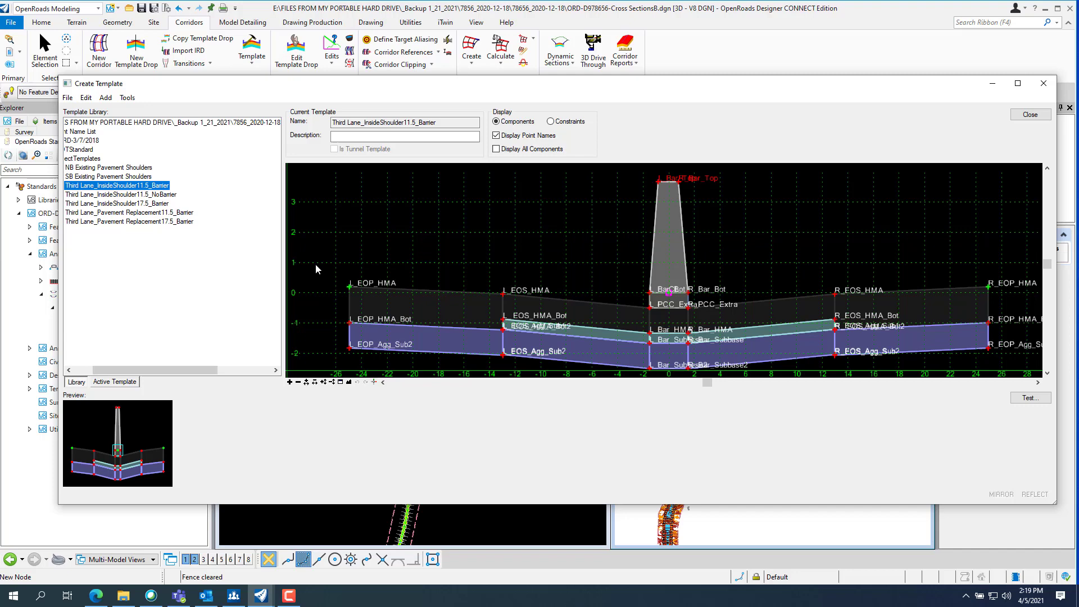
{"action": "left_click", "coordinate": [1028, 114]}
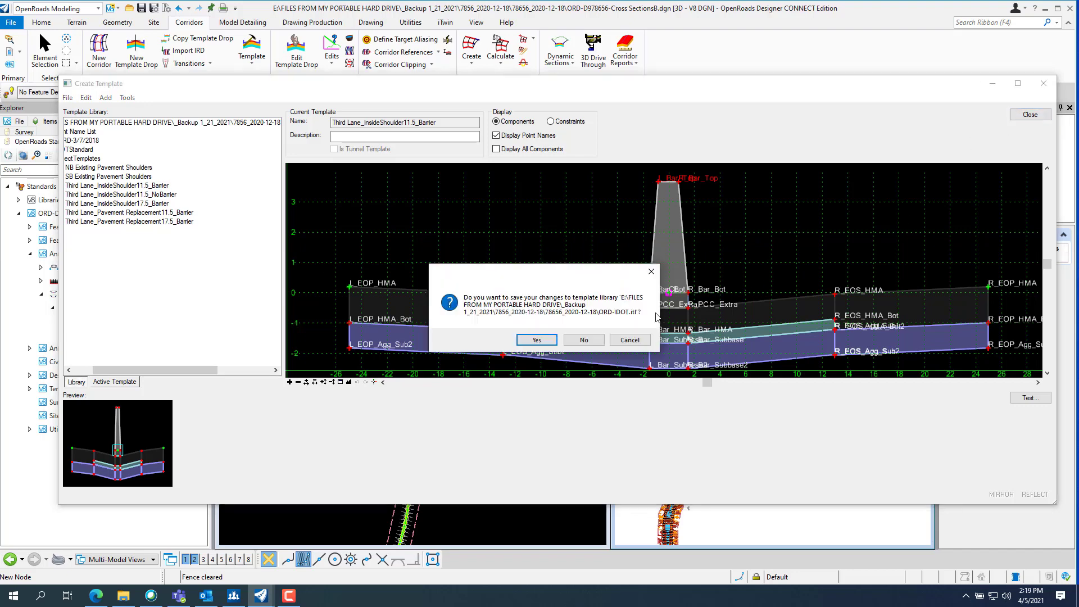
{"action": "left_click", "coordinate": [534, 339]}
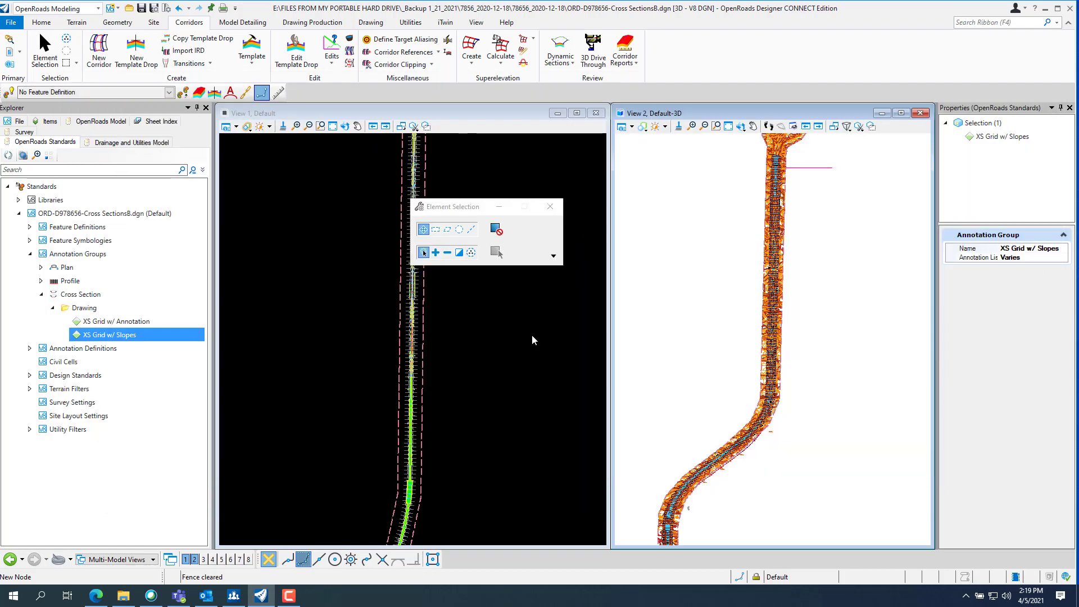
Step: In Manage Annotations, edit the XS Left Slope Annotation for Widening's Location filter using template segments
{"action": "right_click", "coordinate": [130, 335]}
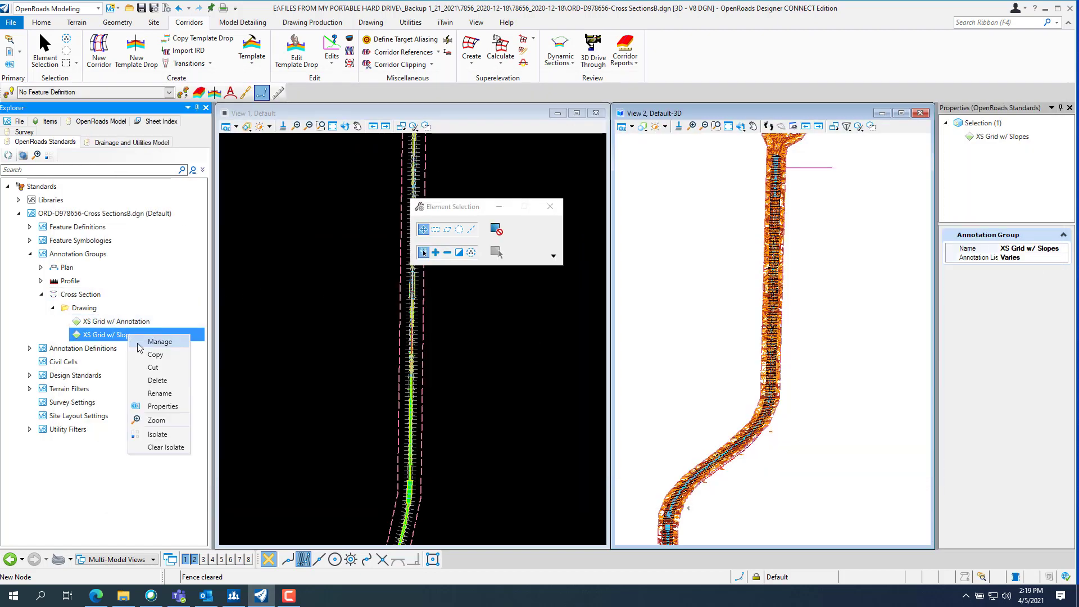
{"action": "left_click", "coordinate": [160, 342]}
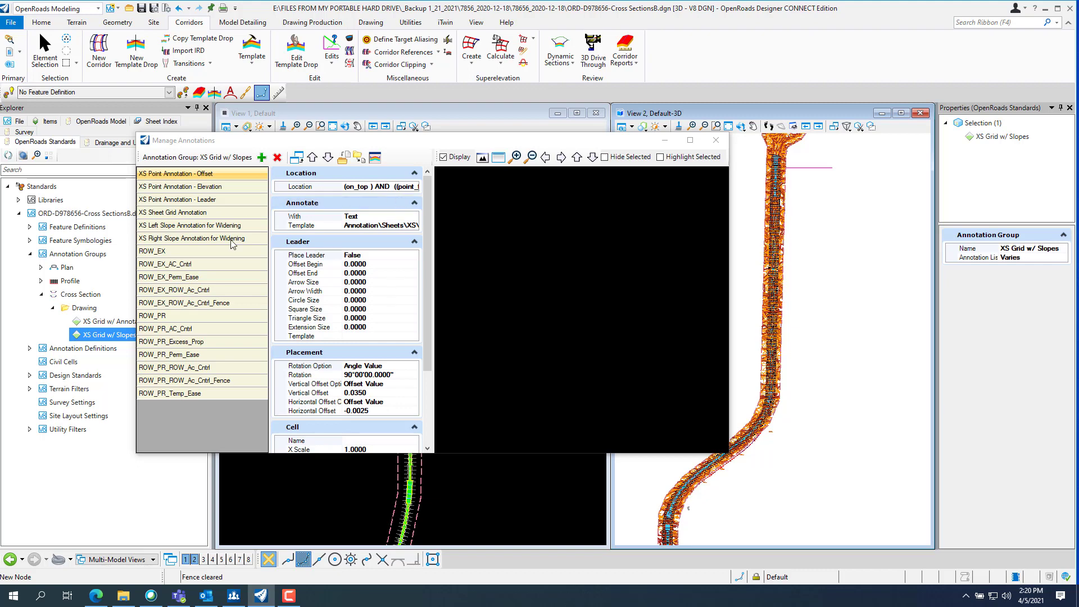
{"action": "left_click", "coordinate": [221, 229]}
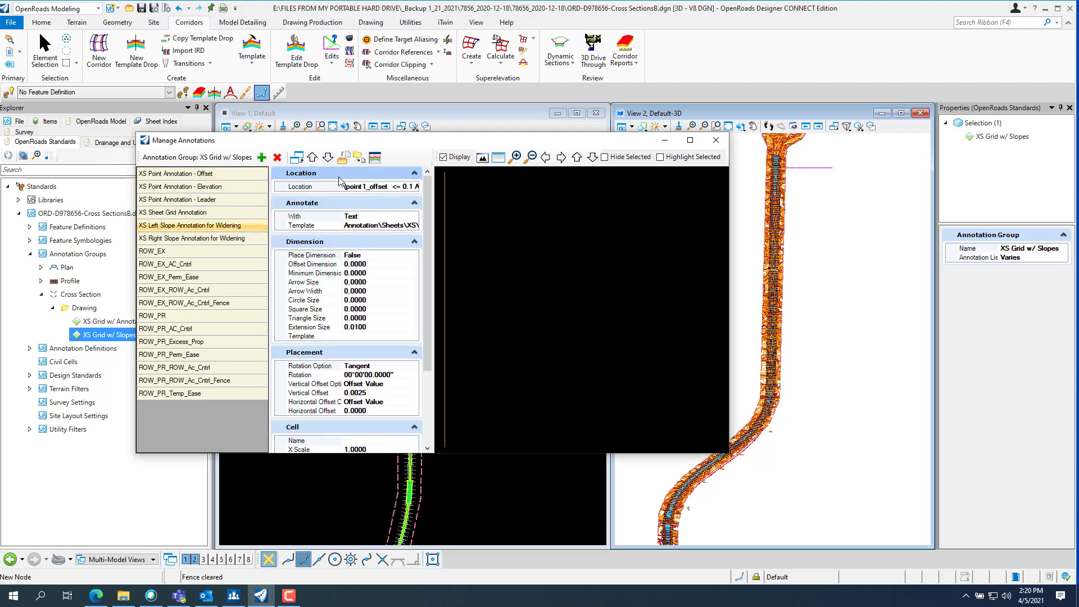
{"action": "left_click", "coordinate": [419, 188]}
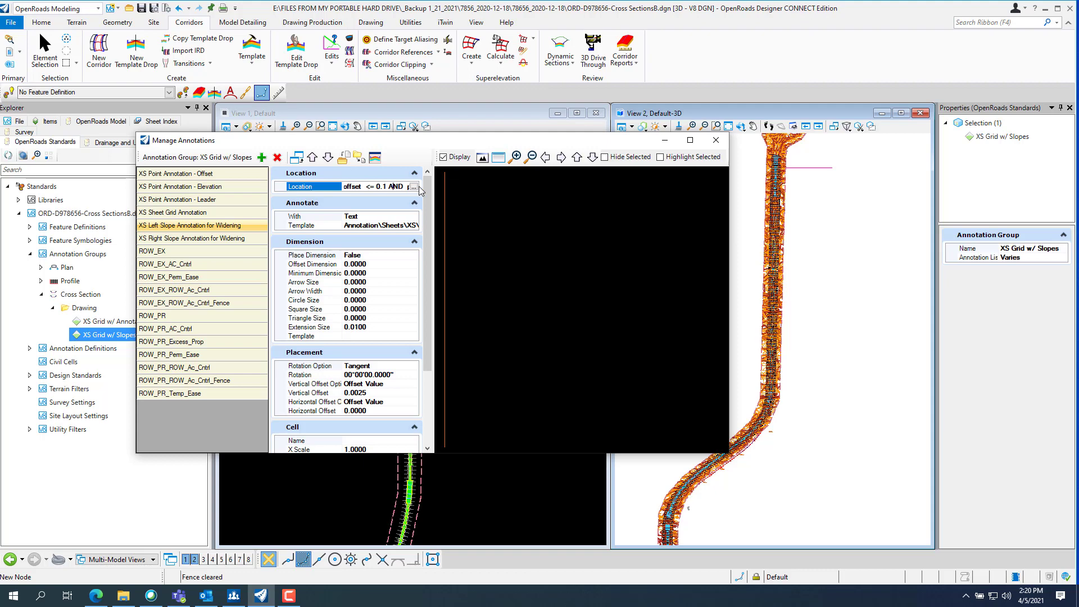
{"action": "left_click", "coordinate": [415, 187]}
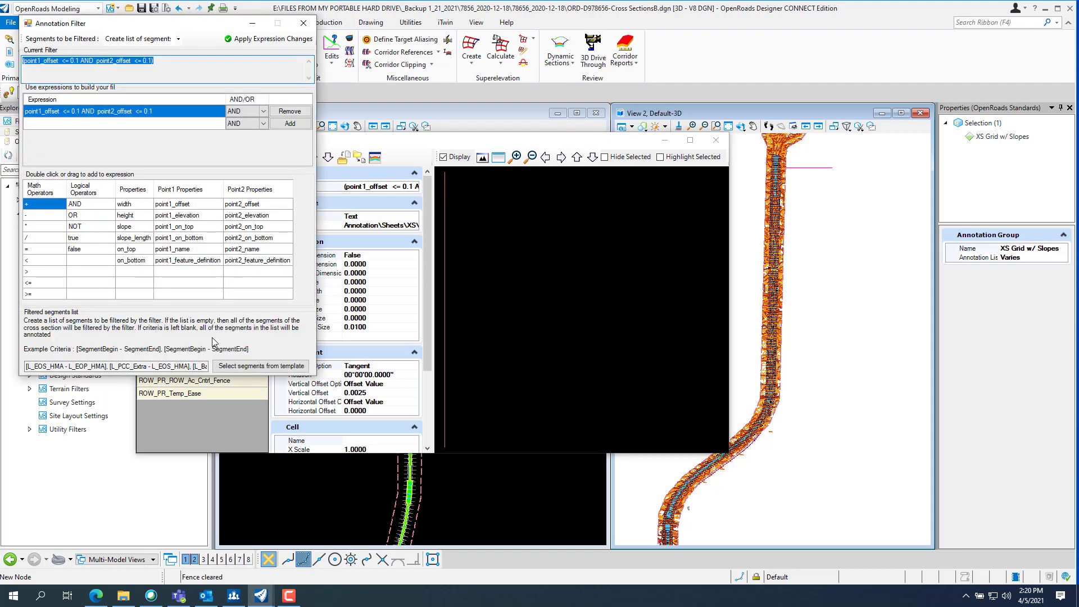
{"action": "left_click", "coordinate": [242, 374]}
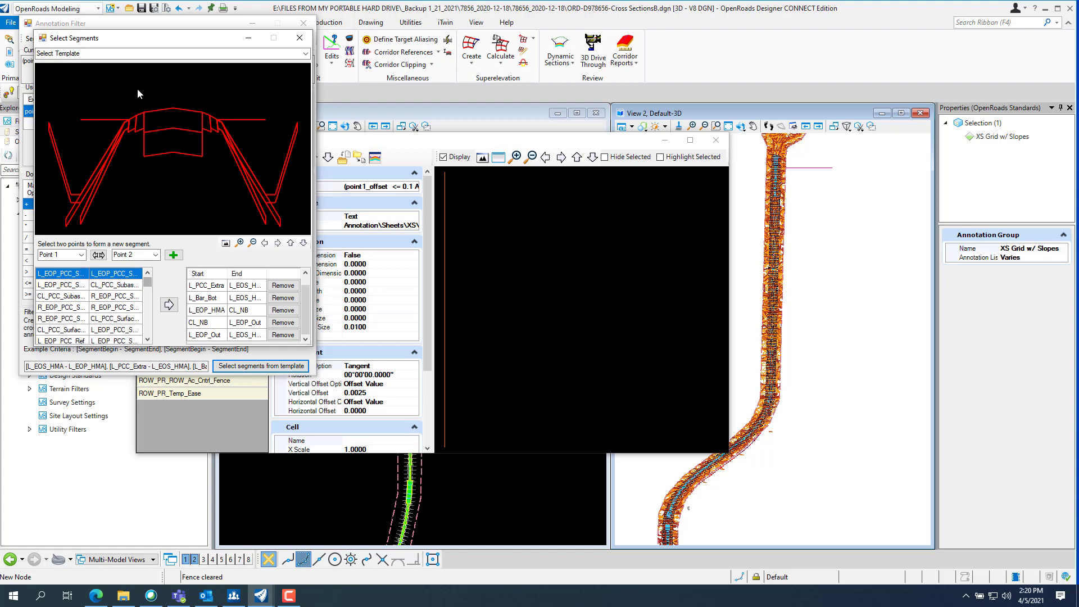
Step: Load points from Third Lane_InsideShoulder11.5_Barrier, close the picker, and apply the expression changes
{"action": "left_click", "coordinate": [136, 55]}
{"action": "scroll", "coordinate": [140, 82], "scroll_direction": "down", "scroll_amount": 3}
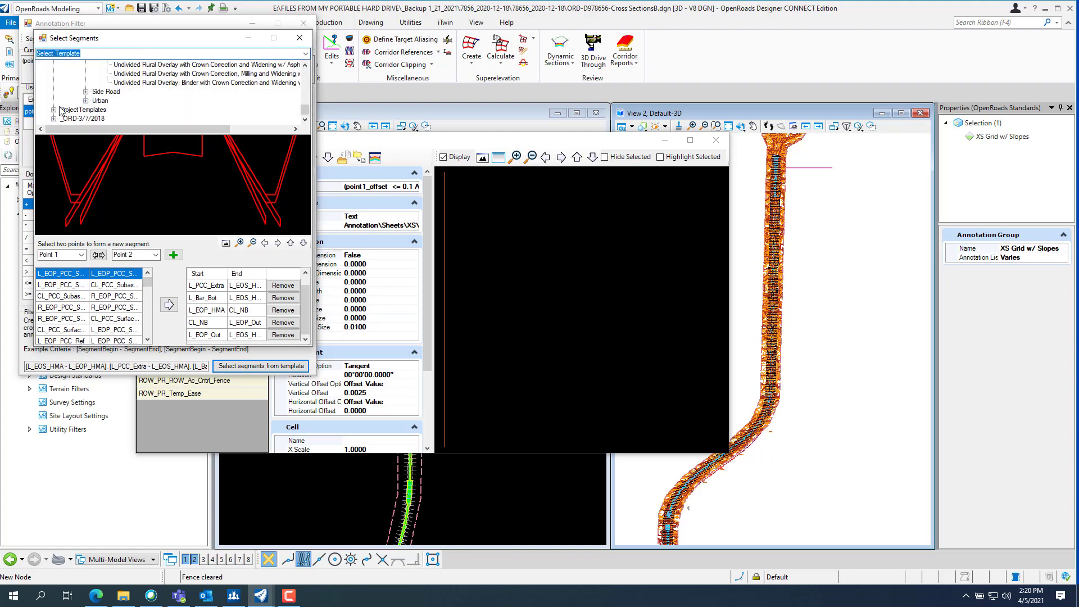
{"action": "left_click", "coordinate": [54, 110]}
{"action": "scroll", "coordinate": [130, 115], "scroll_direction": "down", "scroll_amount": 1}
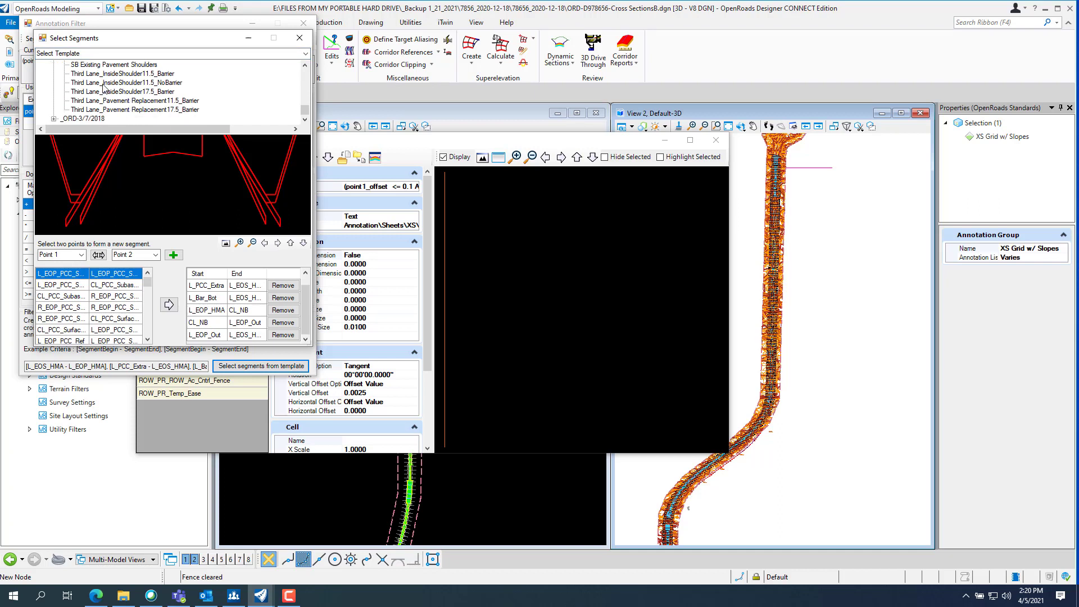
{"action": "left_click", "coordinate": [116, 75]}
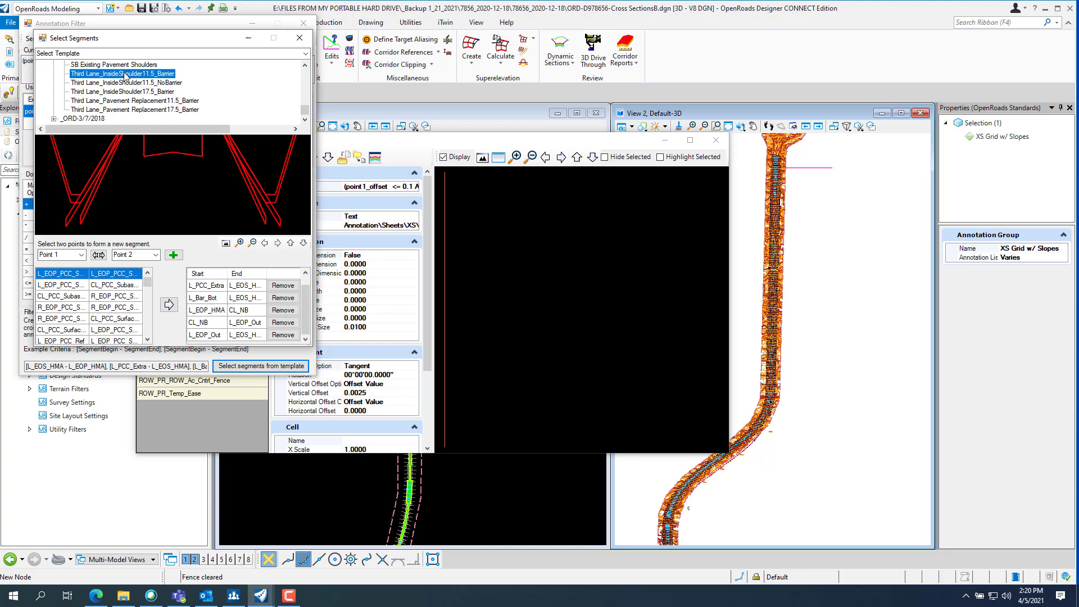
{"action": "left_click", "coordinate": [124, 74]}
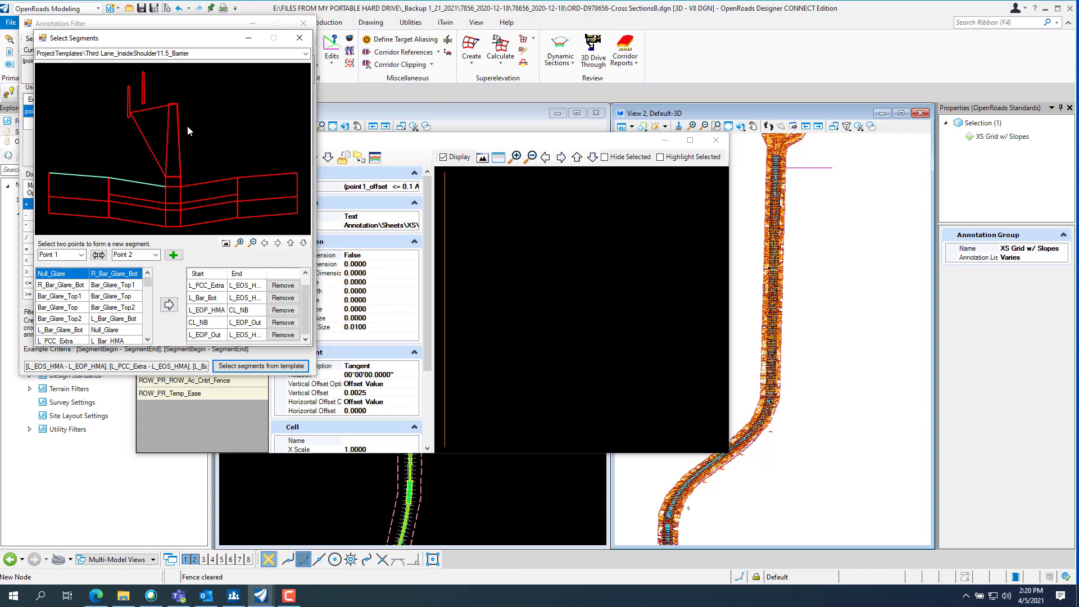
{"action": "left_click", "coordinate": [300, 37]}
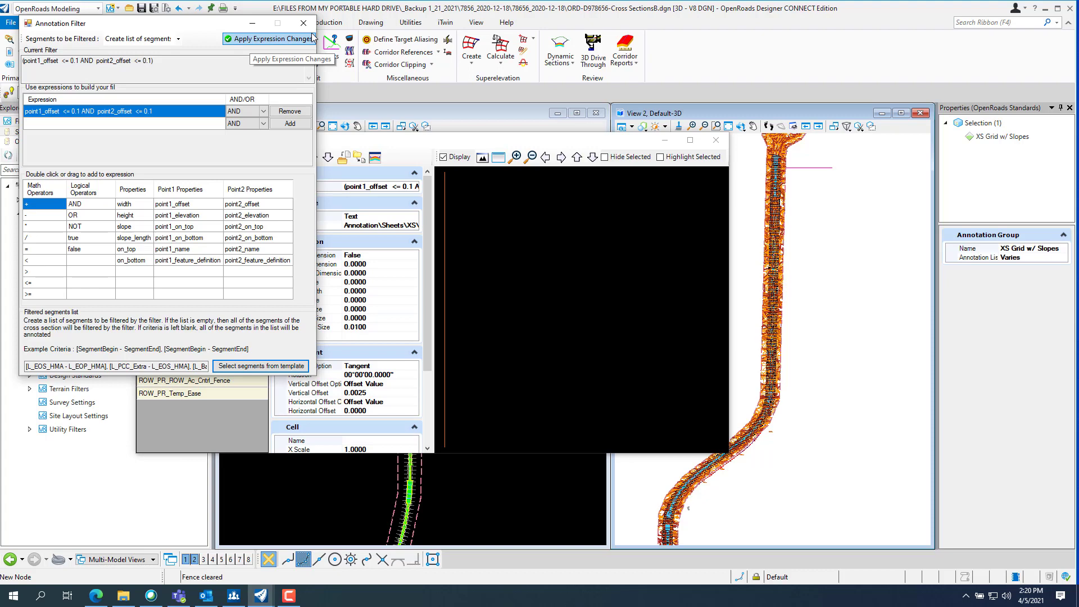
{"action": "left_click", "coordinate": [312, 38]}
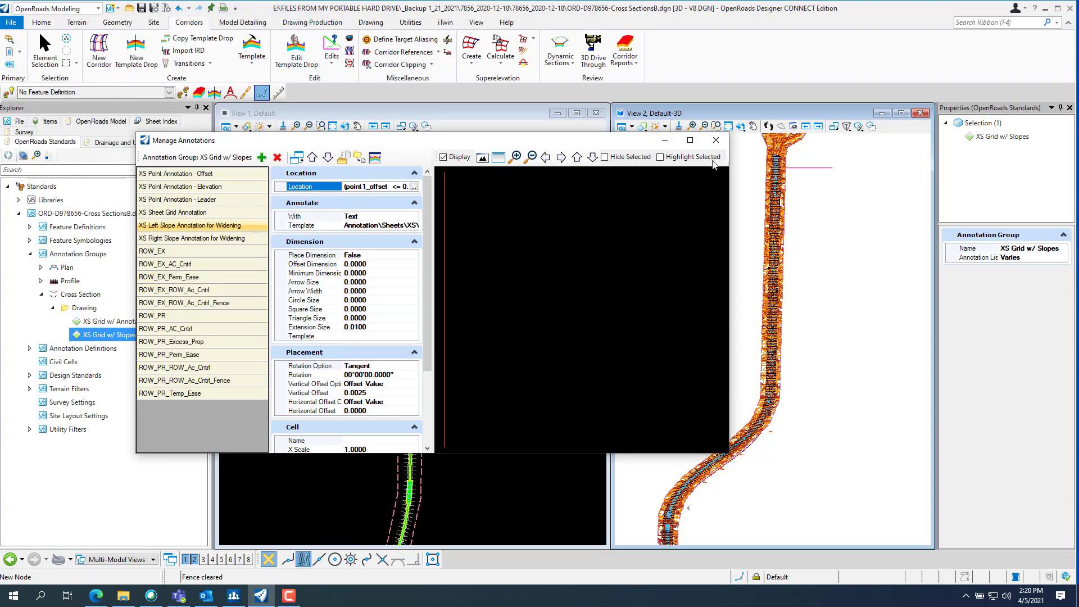
Step: Close the annotation manager and view the 43+00.00 R4 cross section's slope labels
{"action": "key", "text": "Escape"}
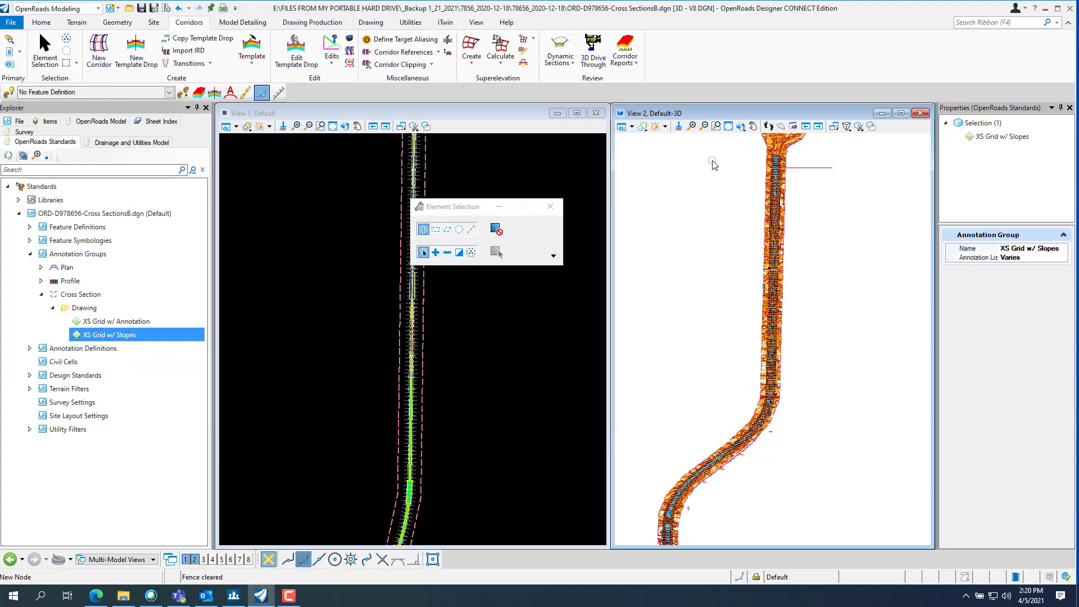
{"action": "left_click", "coordinate": [131, 560]}
{"action": "scroll", "coordinate": [129, 486], "scroll_direction": "up", "scroll_amount": 5}
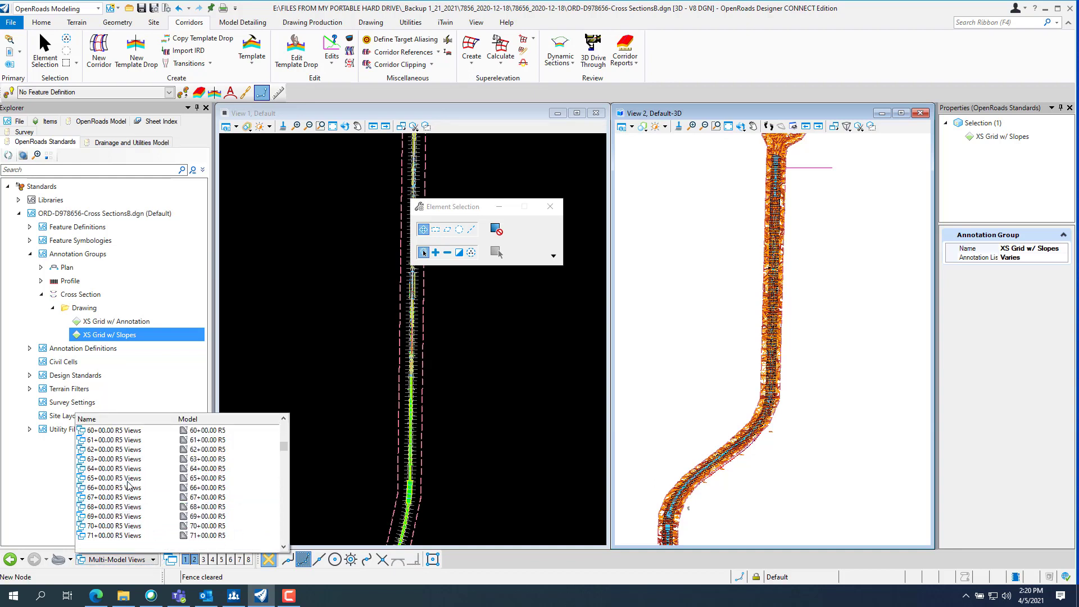
{"action": "scroll", "coordinate": [128, 486], "scroll_direction": "up", "scroll_amount": 7}
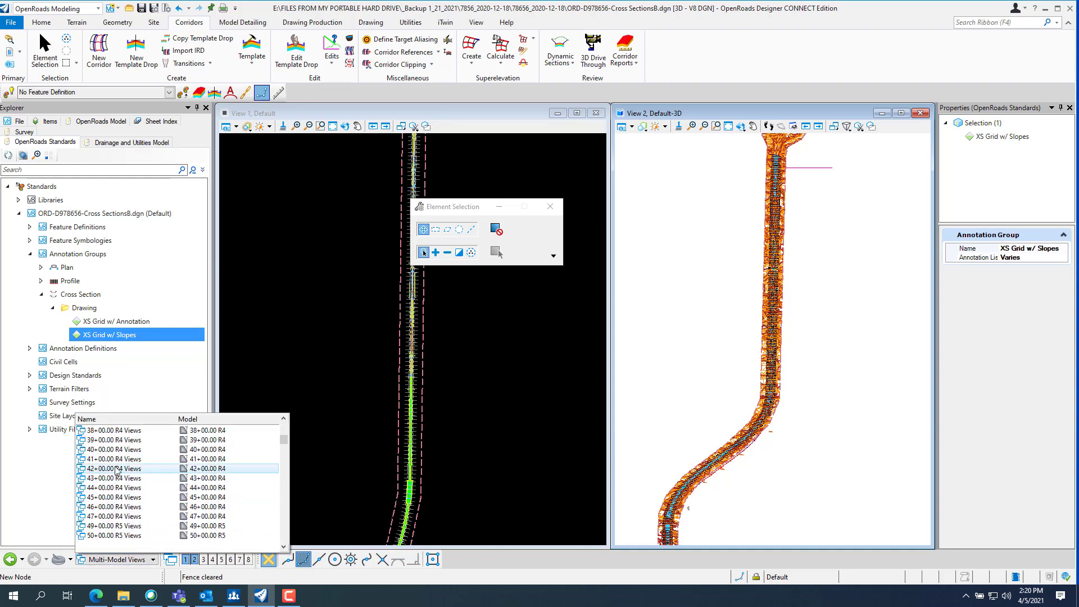
{"action": "left_click", "coordinate": [114, 478]}
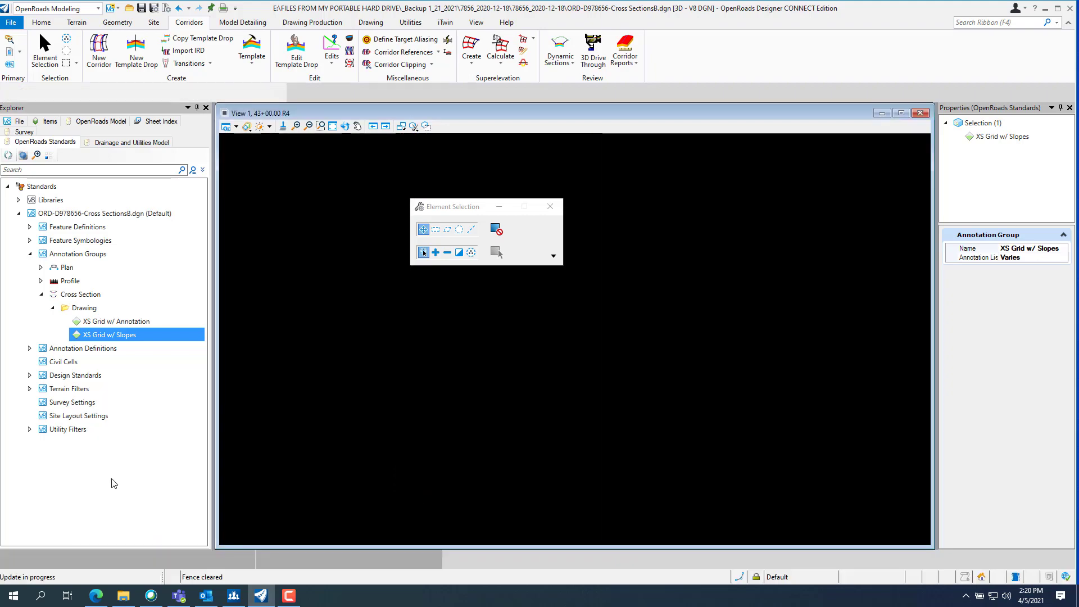
{"action": "scroll", "coordinate": [487, 479], "scroll_direction": "up", "scroll_amount": 1}
{"action": "scroll", "coordinate": [549, 369], "scroll_direction": "down", "scroll_amount": 3}
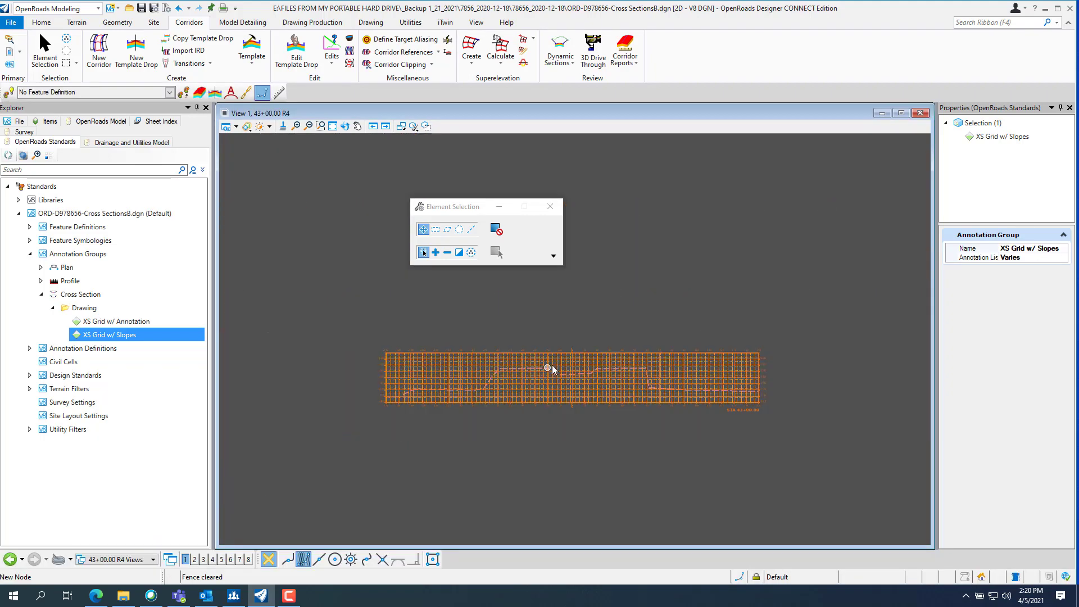
{"action": "scroll", "coordinate": [539, 382], "scroll_direction": "up", "scroll_amount": 2}
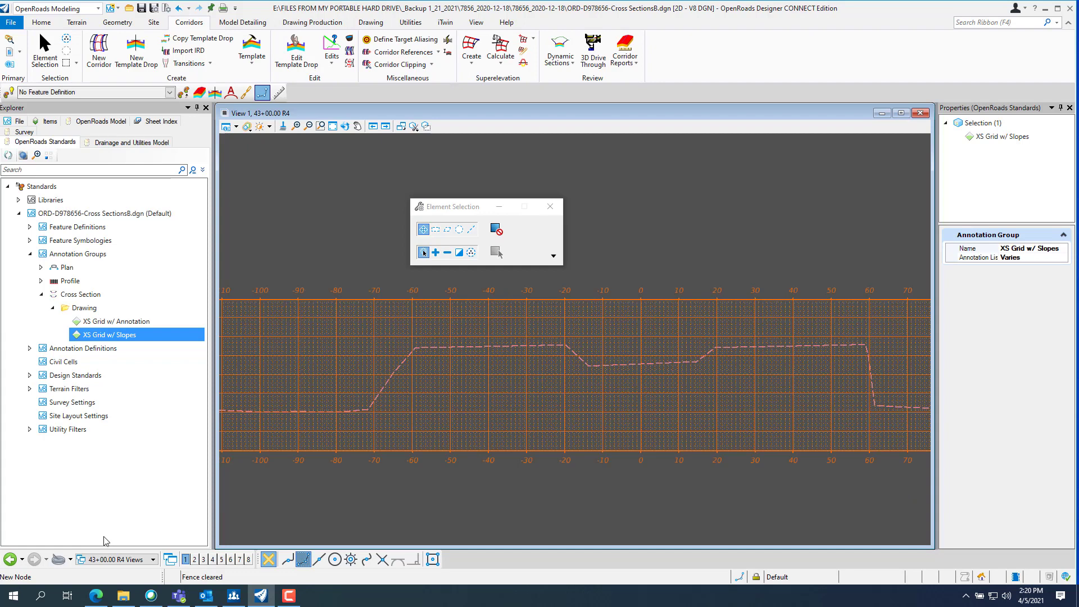
Step: Check slope labels on the 44+00.00 R4 and 49+00.00 R5 cross sections
{"action": "left_click", "coordinate": [108, 560]}
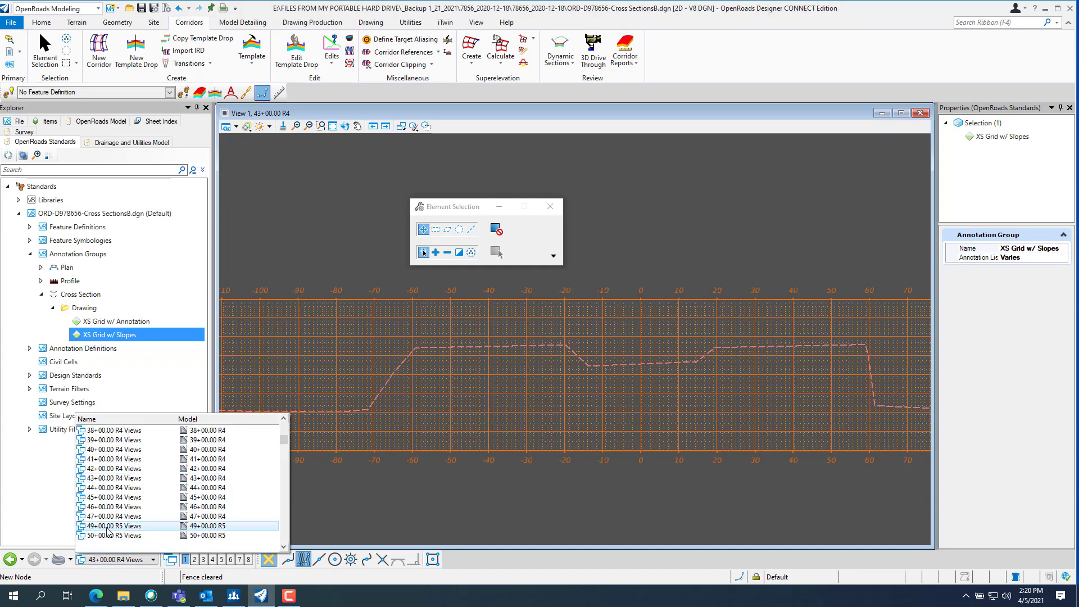
{"action": "left_click", "coordinate": [112, 488]}
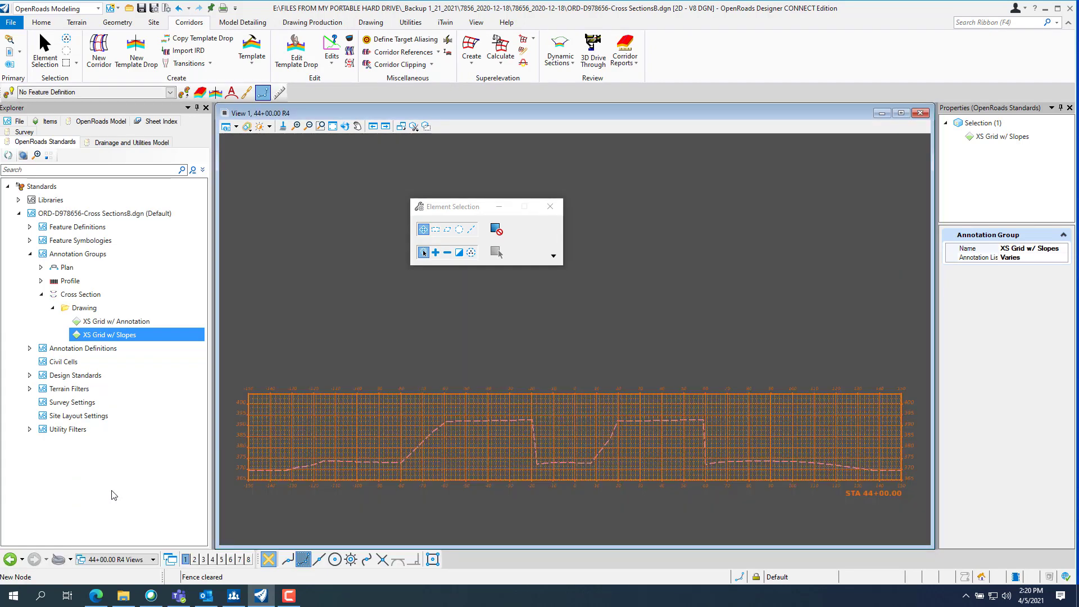
{"action": "left_click", "coordinate": [108, 559]}
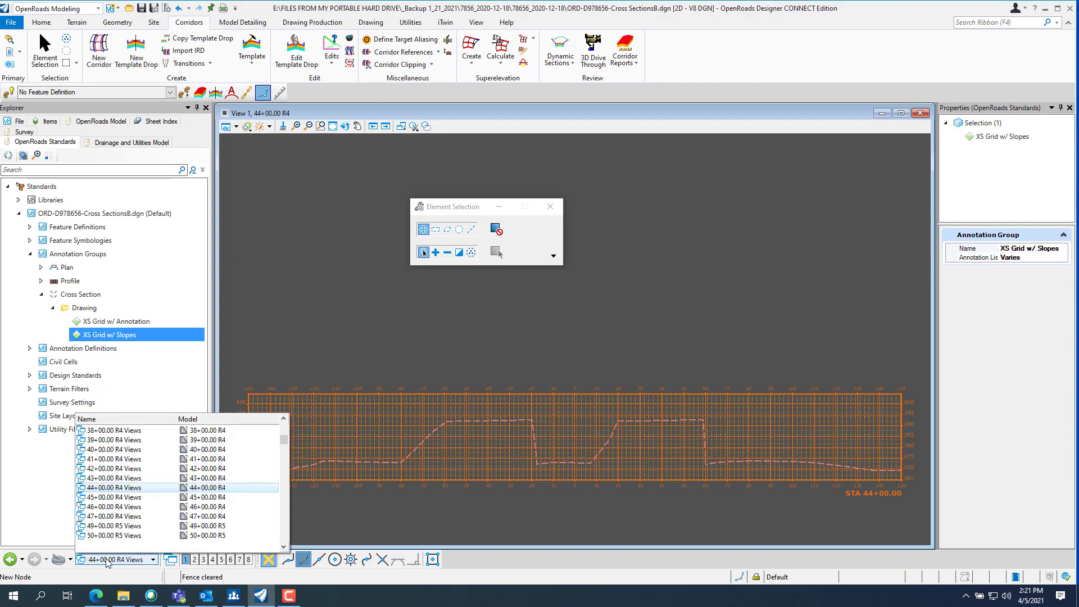
{"action": "left_click", "coordinate": [110, 526]}
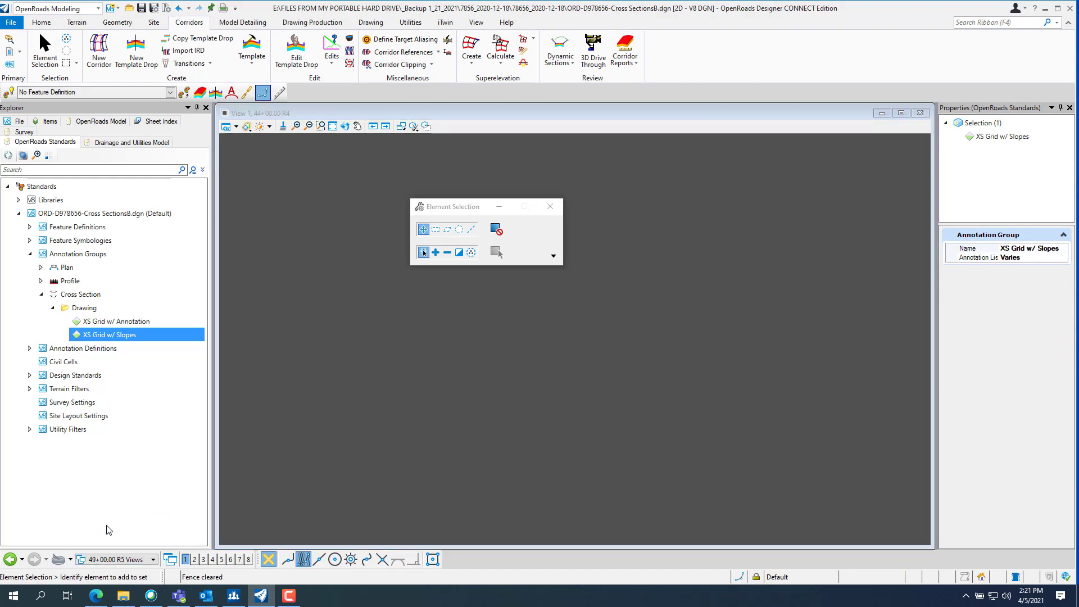
{"action": "scroll", "coordinate": [622, 440], "scroll_direction": "up", "scroll_amount": 5}
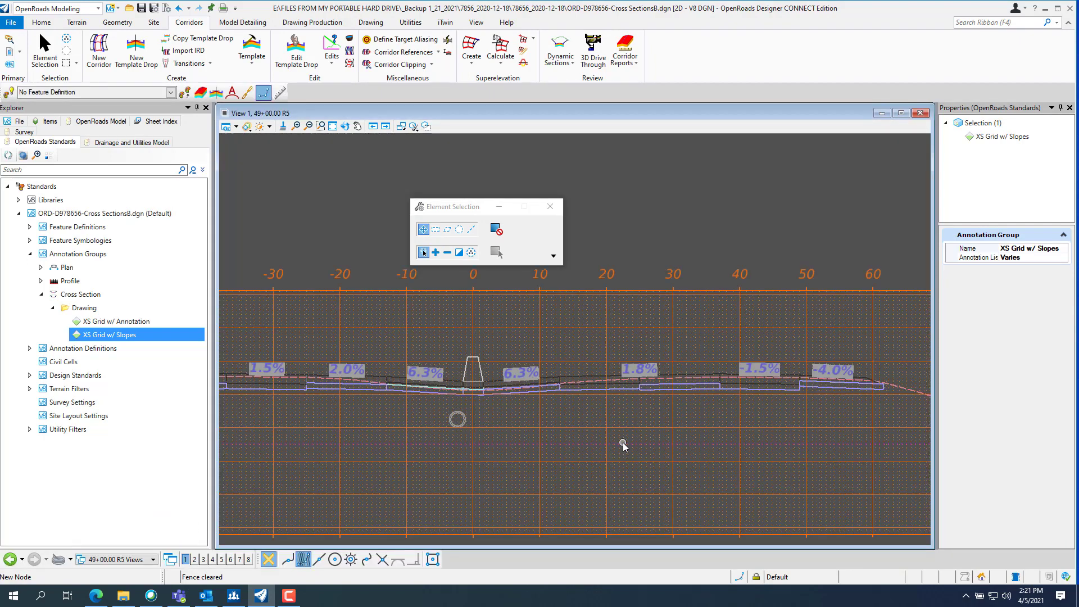
{"action": "scroll", "coordinate": [571, 366], "scroll_direction": "down", "scroll_amount": 3}
{"action": "scroll", "coordinate": [653, 351], "scroll_direction": "up", "scroll_amount": 1}
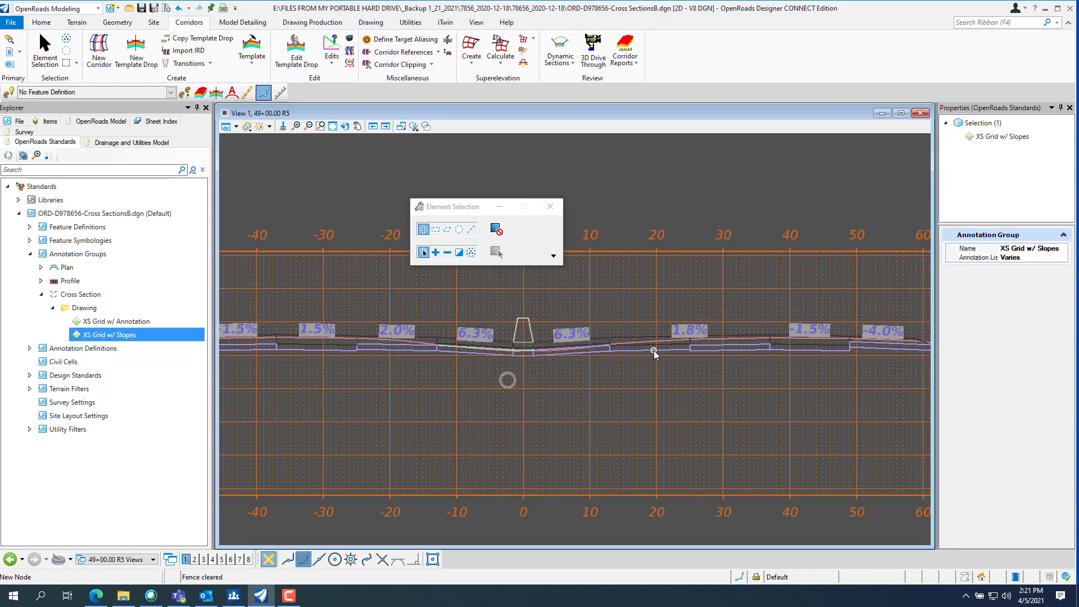
{"action": "scroll", "coordinate": [653, 350], "scroll_direction": "down", "scroll_amount": 1}
{"action": "scroll", "coordinate": [653, 349], "scroll_direction": "up", "scroll_amount": 1}
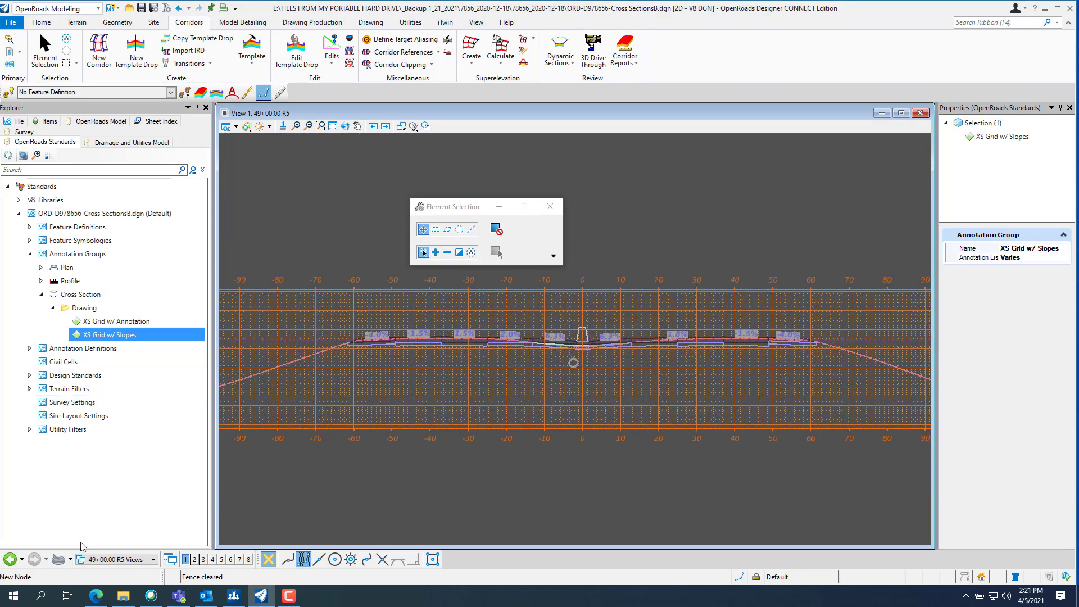
Step: Check the 50+00.00 R5 section, then zoom into the 60+00.00 R5 cross section
{"action": "left_click", "coordinate": [111, 559]}
{"action": "left_click", "coordinate": [112, 538]}
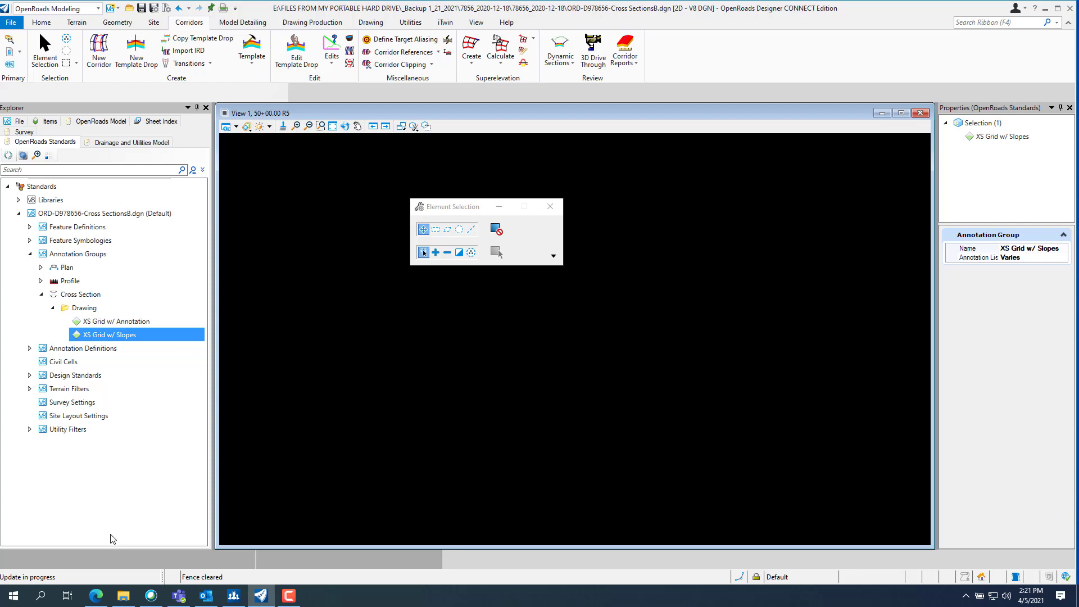
{"action": "scroll", "coordinate": [475, 492], "scroll_direction": "up", "scroll_amount": 2}
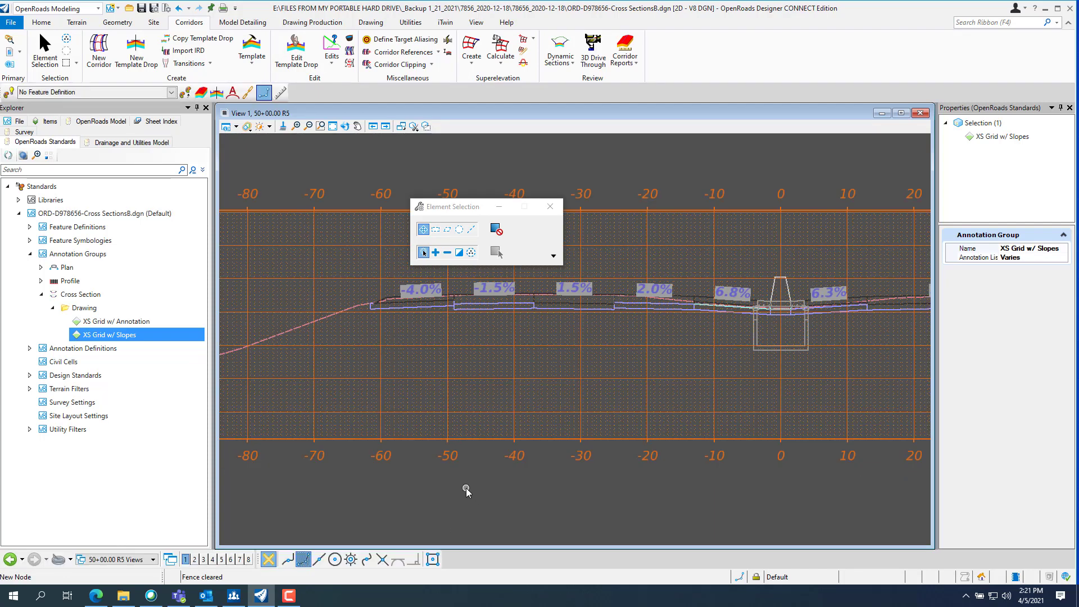
{"action": "scroll", "coordinate": [478, 318], "scroll_direction": "down", "scroll_amount": 1}
{"action": "scroll", "coordinate": [733, 319], "scroll_direction": "up", "scroll_amount": 2}
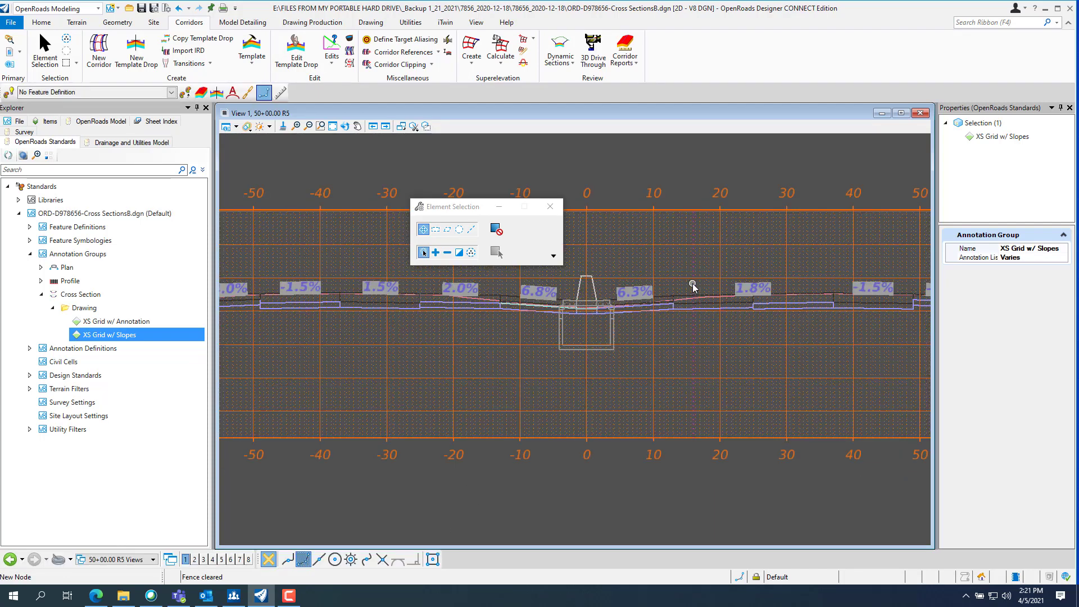
{"action": "left_click", "coordinate": [140, 559]}
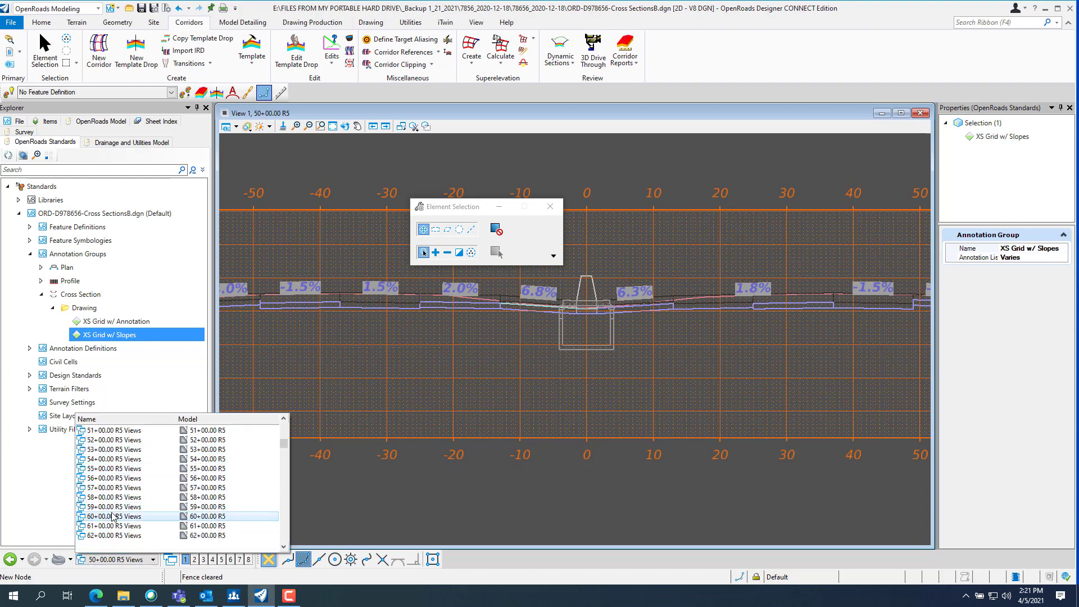
{"action": "left_click", "coordinate": [113, 521]}
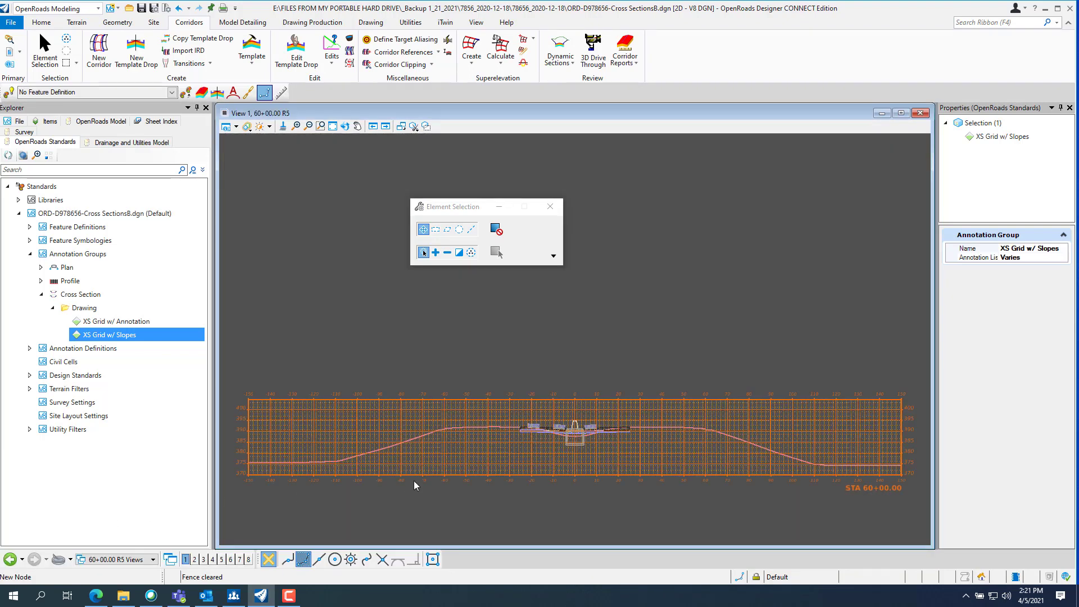
{"action": "scroll", "coordinate": [488, 466], "scroll_direction": "up", "scroll_amount": 3}
{"action": "scroll", "coordinate": [474, 352], "scroll_direction": "down", "scroll_amount": 1}
{"action": "scroll", "coordinate": [814, 324], "scroll_direction": "up", "scroll_amount": 3}
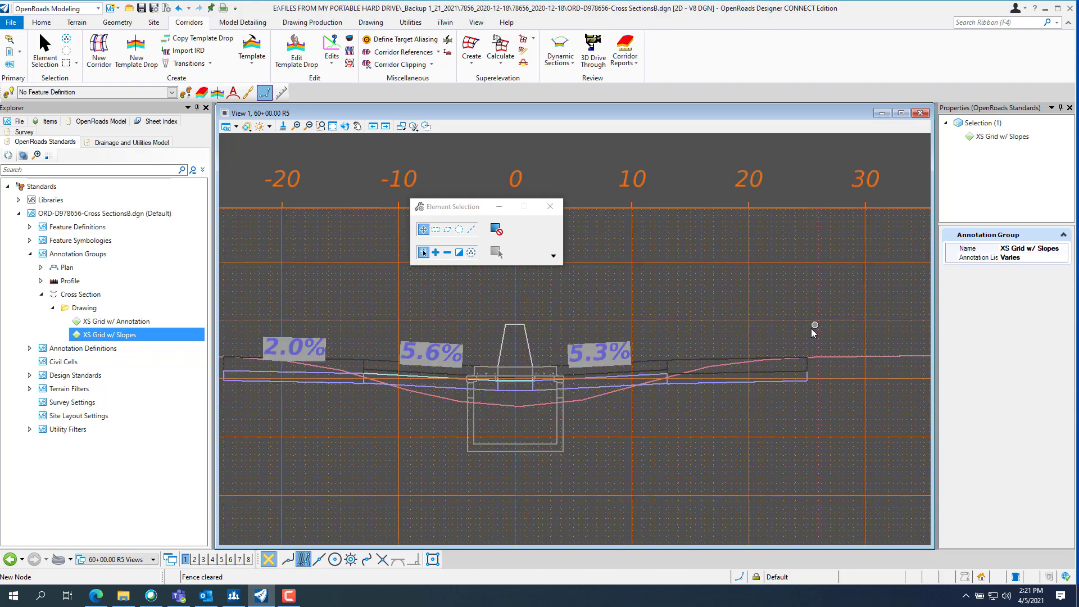
{"action": "scroll", "coordinate": [742, 371], "scroll_direction": "down", "scroll_amount": 2}
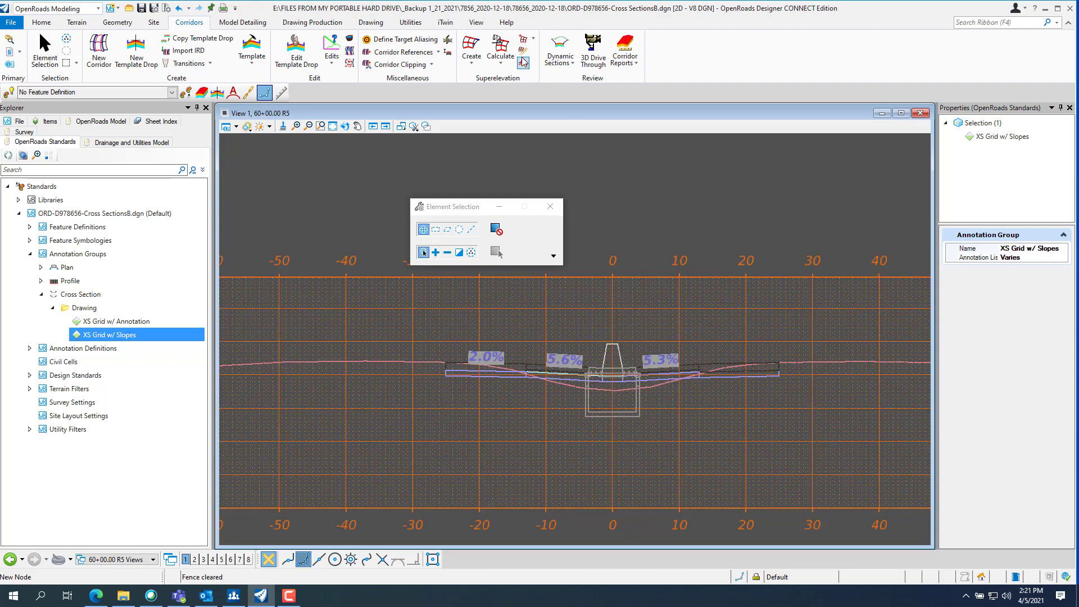
Step: Remove the existing model annotations from the 60+00.00 R5 cross section
{"action": "left_click", "coordinate": [315, 23]}
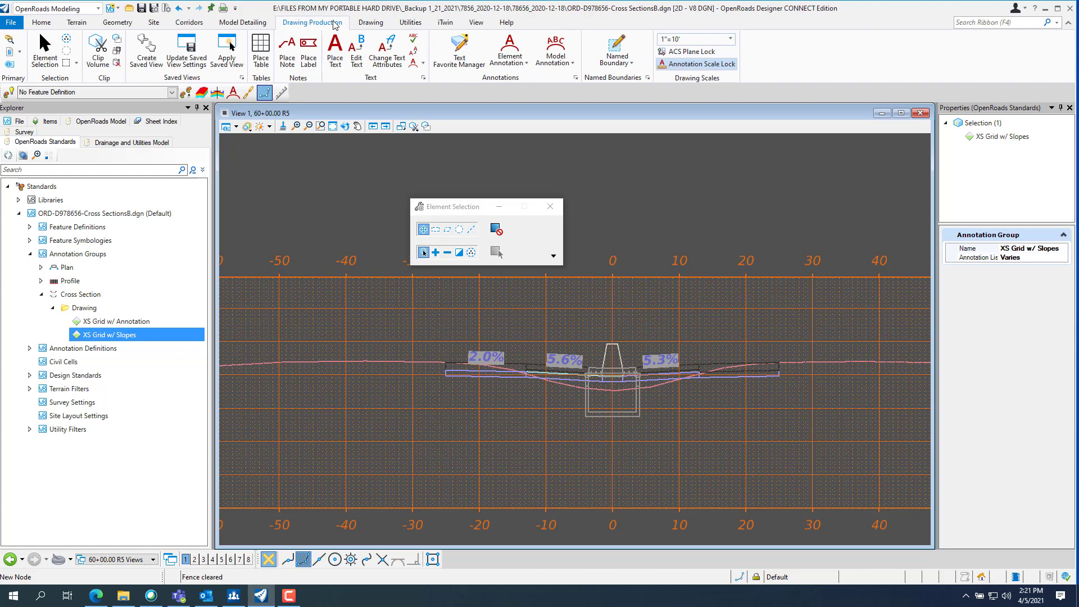
{"action": "left_click", "coordinate": [545, 66]}
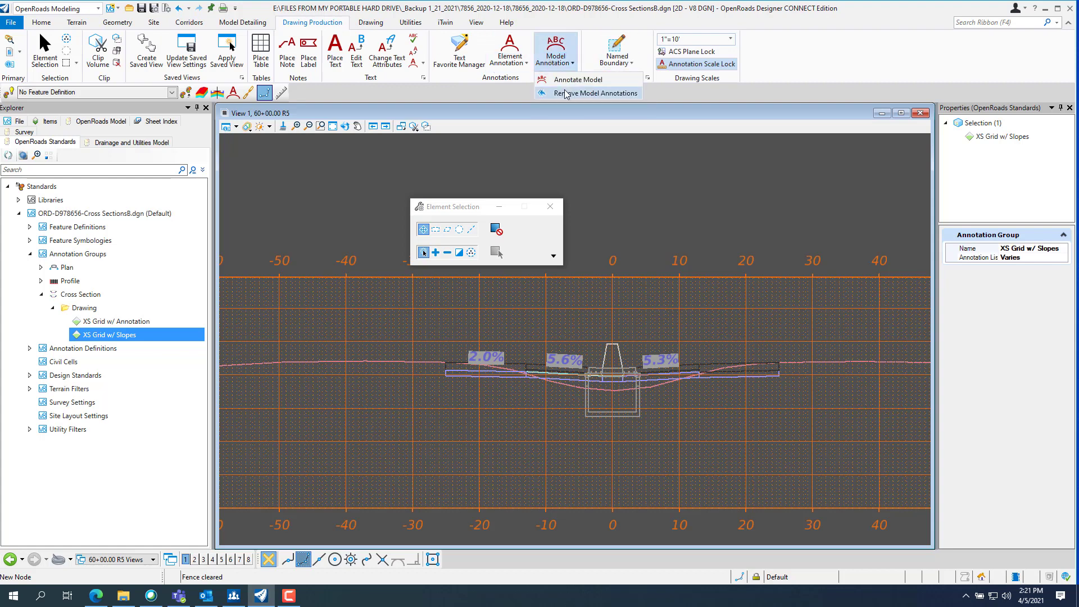
{"action": "left_click", "coordinate": [567, 94]}
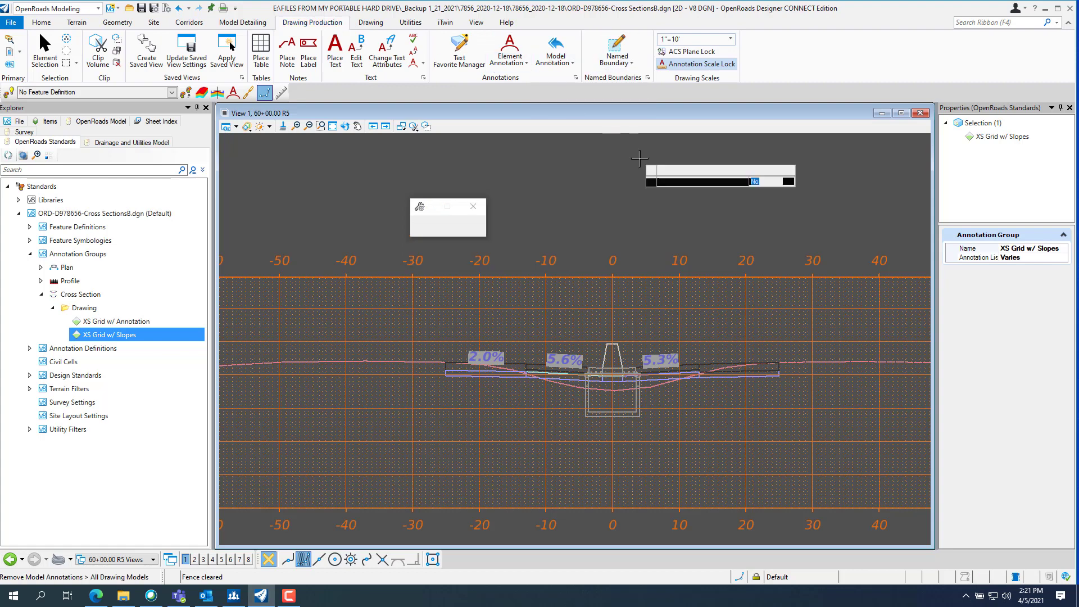
{"action": "left_click", "coordinate": [601, 186]}
Step: Start Annotate Model and choose Cross Section > Drawing > XS Grid w/ Slopes as annotation group
{"action": "left_click", "coordinate": [555, 61]}
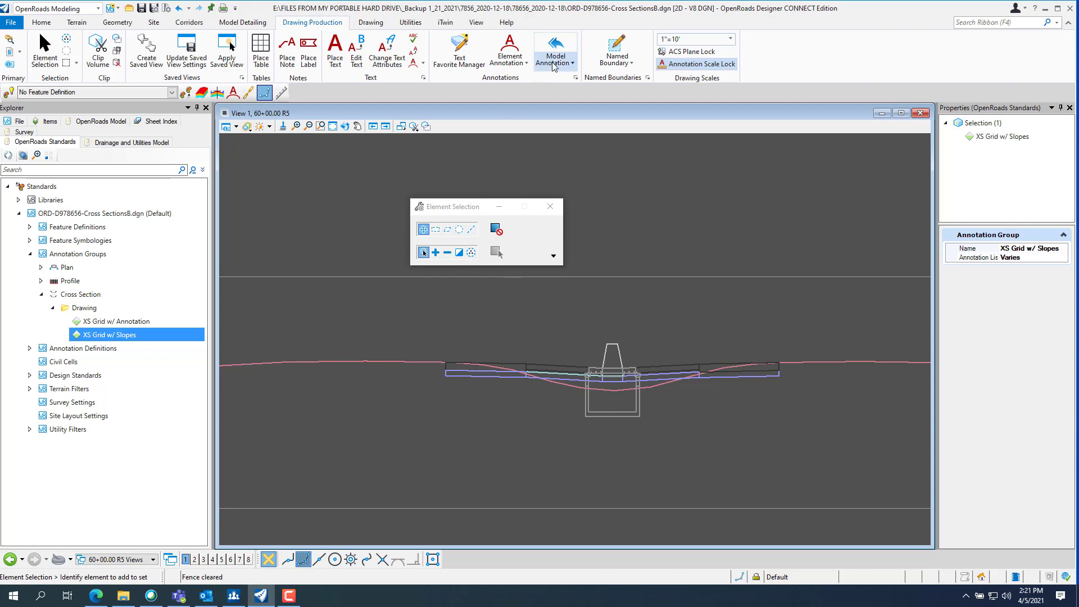
{"action": "left_click", "coordinate": [558, 82]}
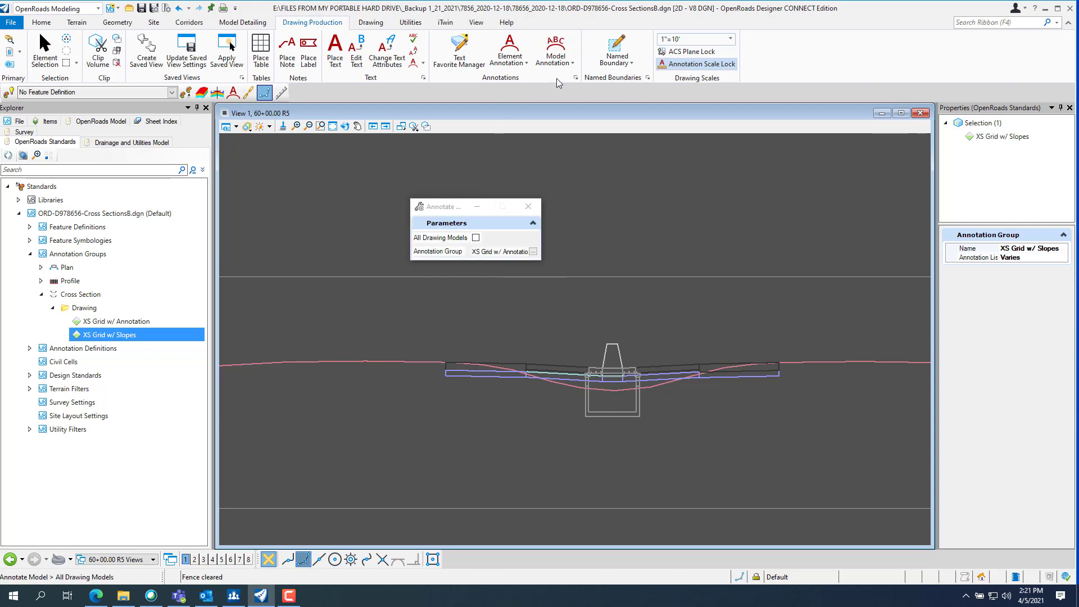
{"action": "left_click", "coordinate": [533, 251]}
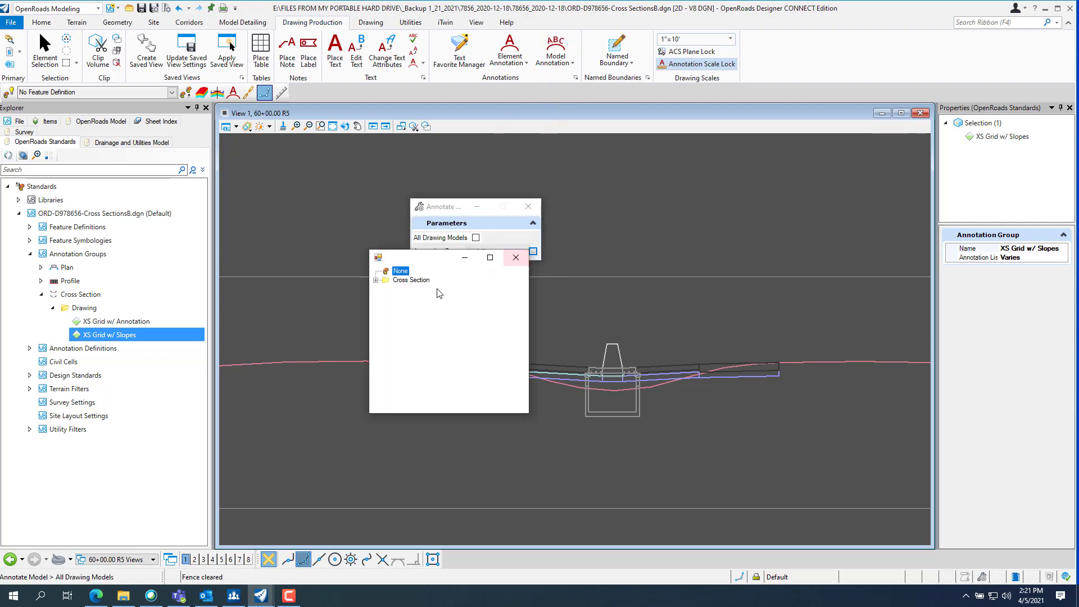
{"action": "left_click", "coordinate": [376, 280]}
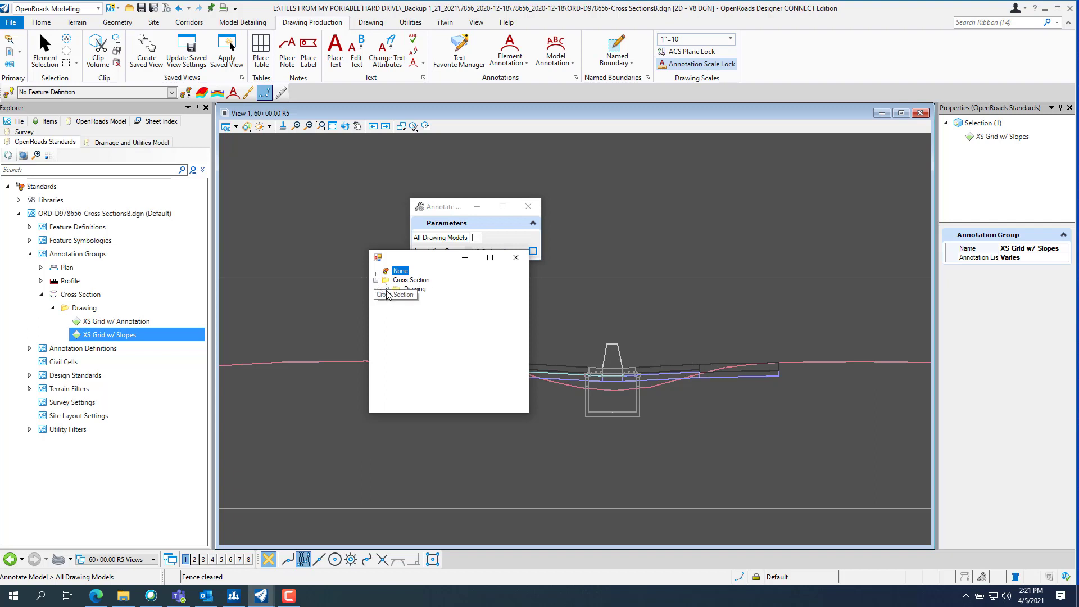
{"action": "left_click", "coordinate": [386, 288]}
{"action": "double_click", "coordinate": [450, 311]}
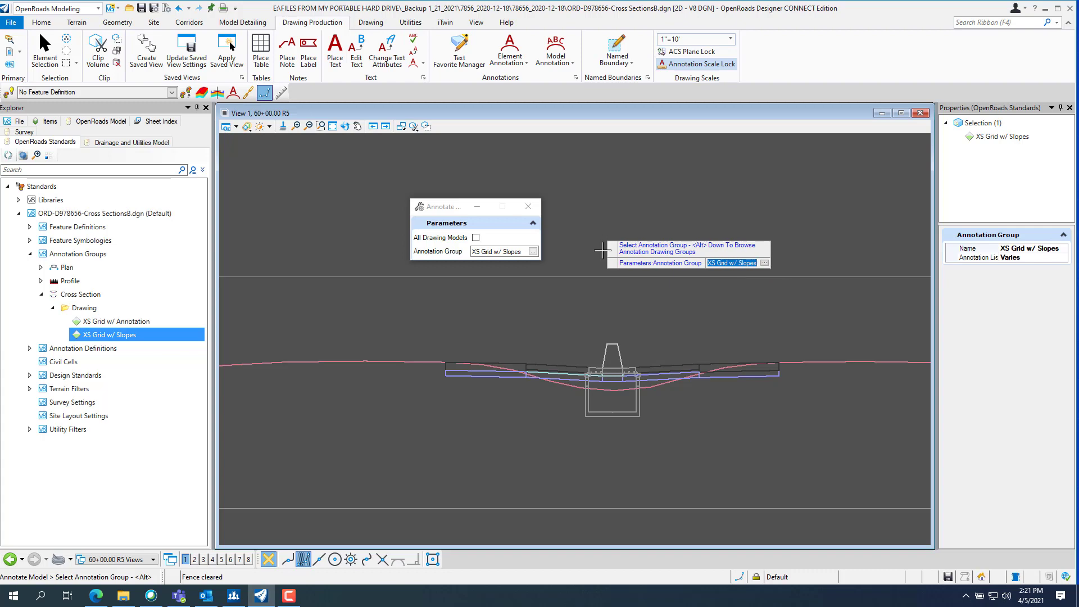
Step: Accept Annotate Model so 60+00.00 R5 shows grid, labels and 2.0%, 5.6%, 5.3% slopes
{"action": "left_click", "coordinate": [709, 249]}
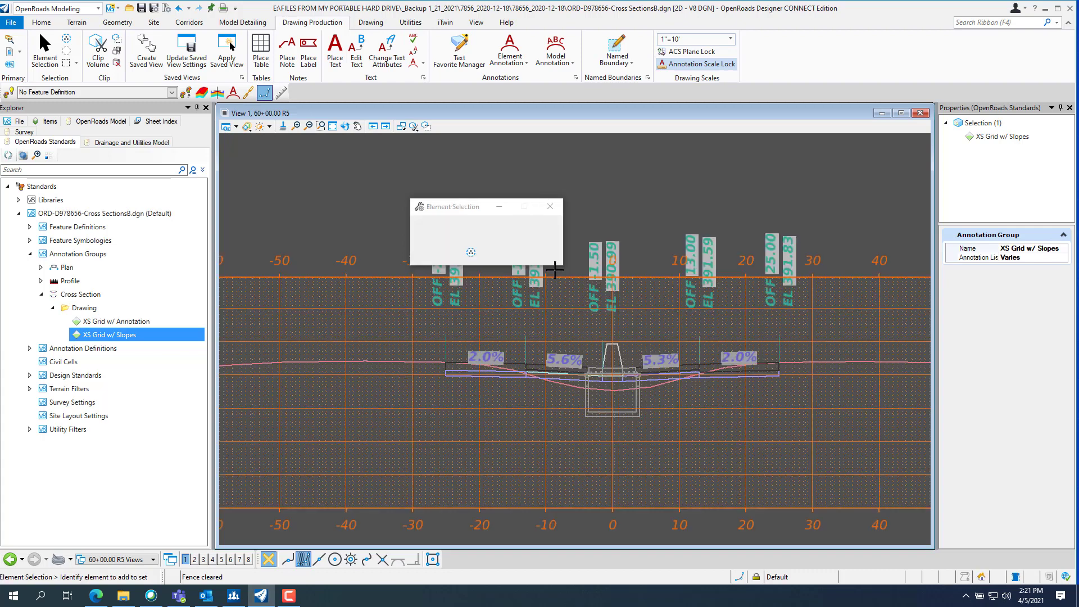